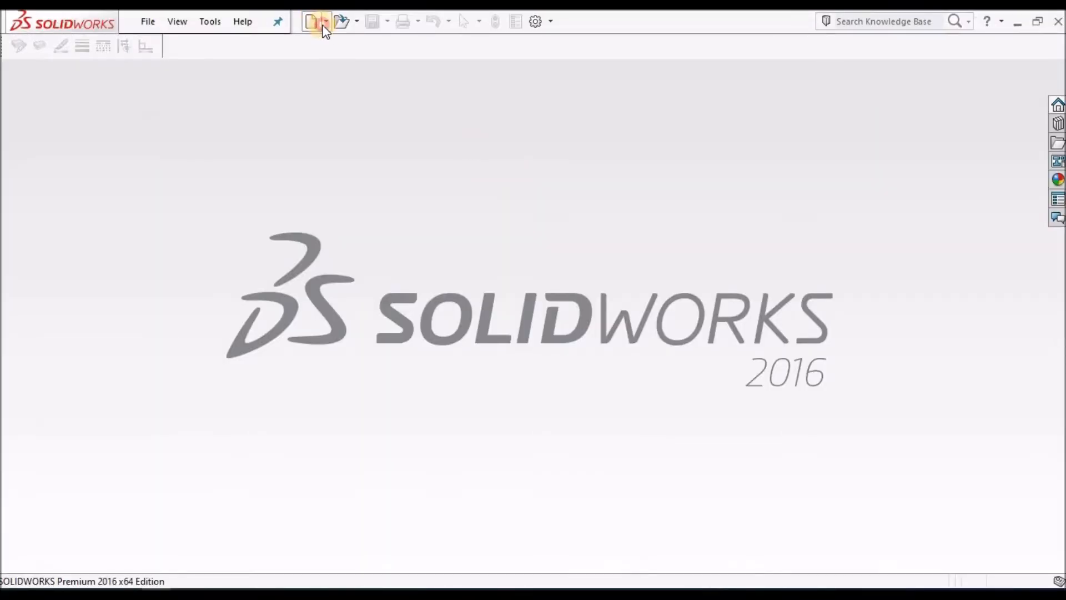
Create a new, empty part document
{"action": "left_click", "coordinate": [326, 22]}
{"action": "left_click", "coordinate": [335, 39]}
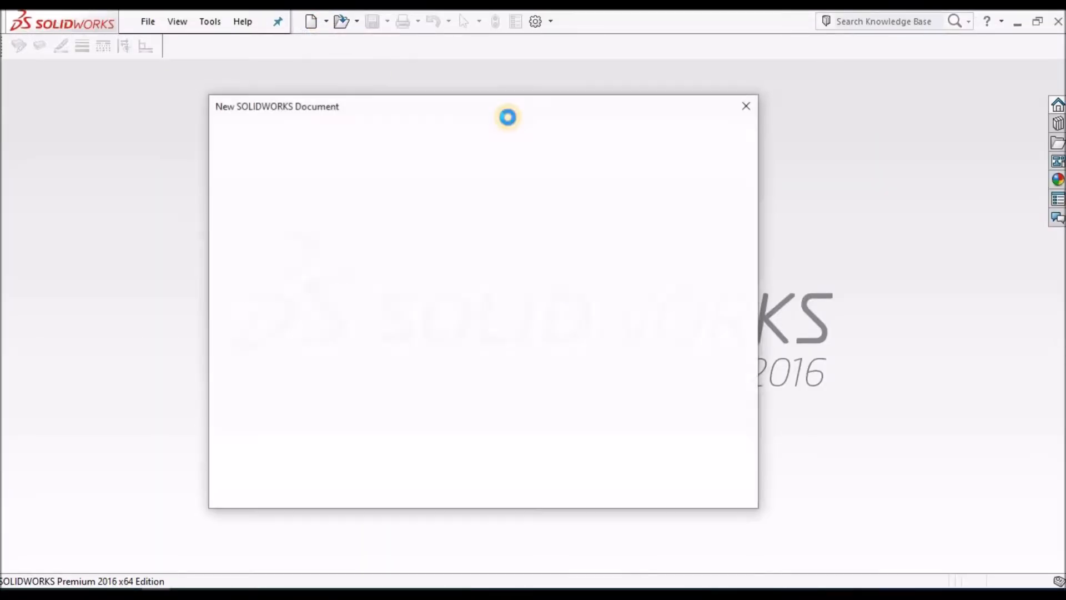
{"action": "left_click", "coordinate": [313, 166]}
{"action": "left_click", "coordinate": [562, 477]}
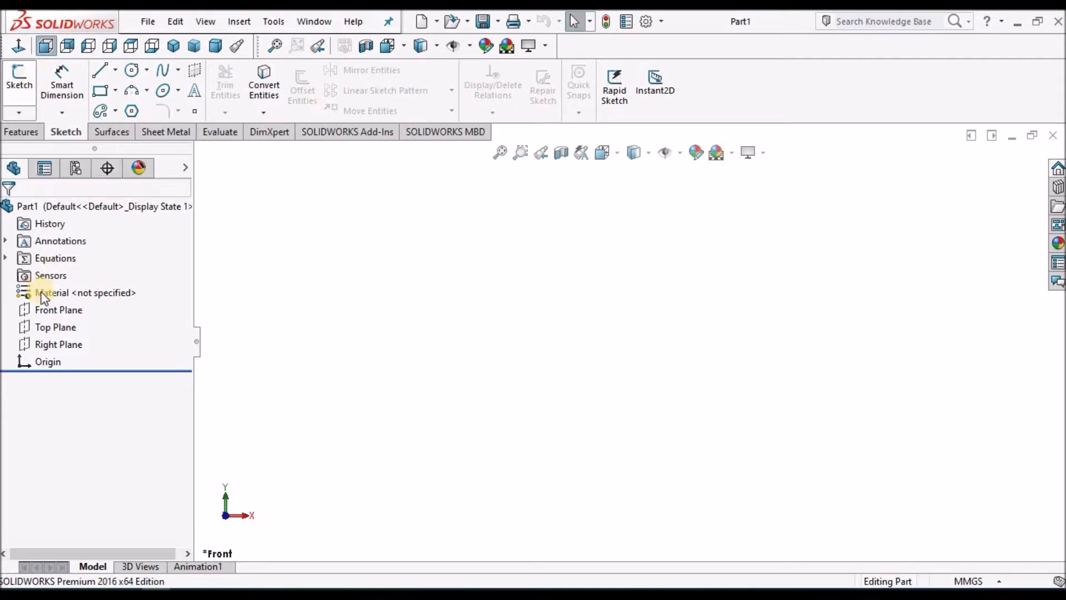
Start a new sketch on the Front Plane
{"action": "left_click", "coordinate": [57, 311]}
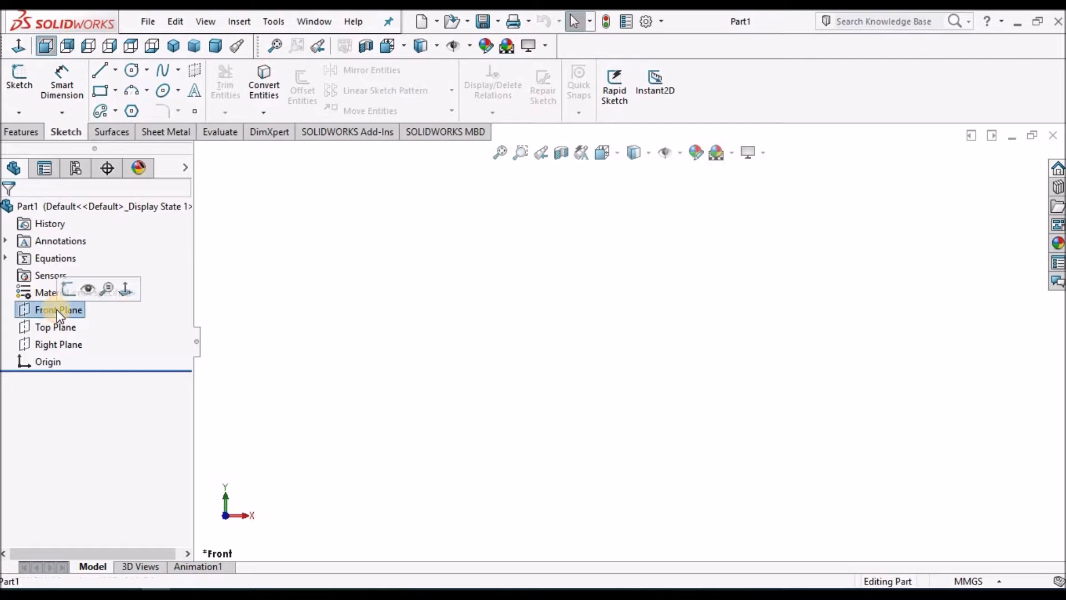
{"action": "left_click", "coordinate": [21, 83]}
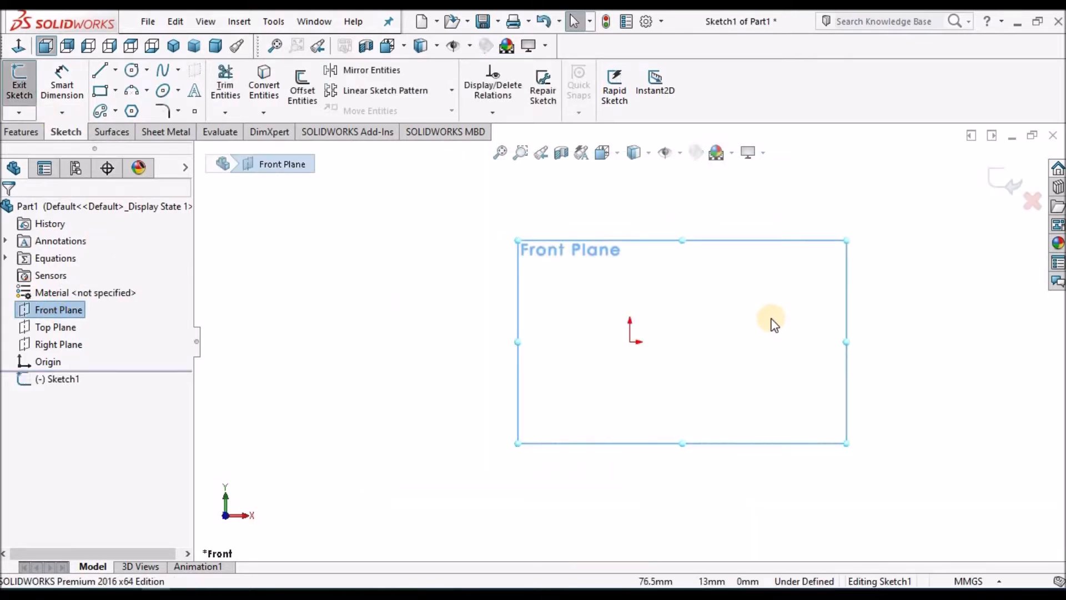
{"action": "scroll", "coordinate": [772, 323], "scroll_direction": "down", "scroll_amount": 2}
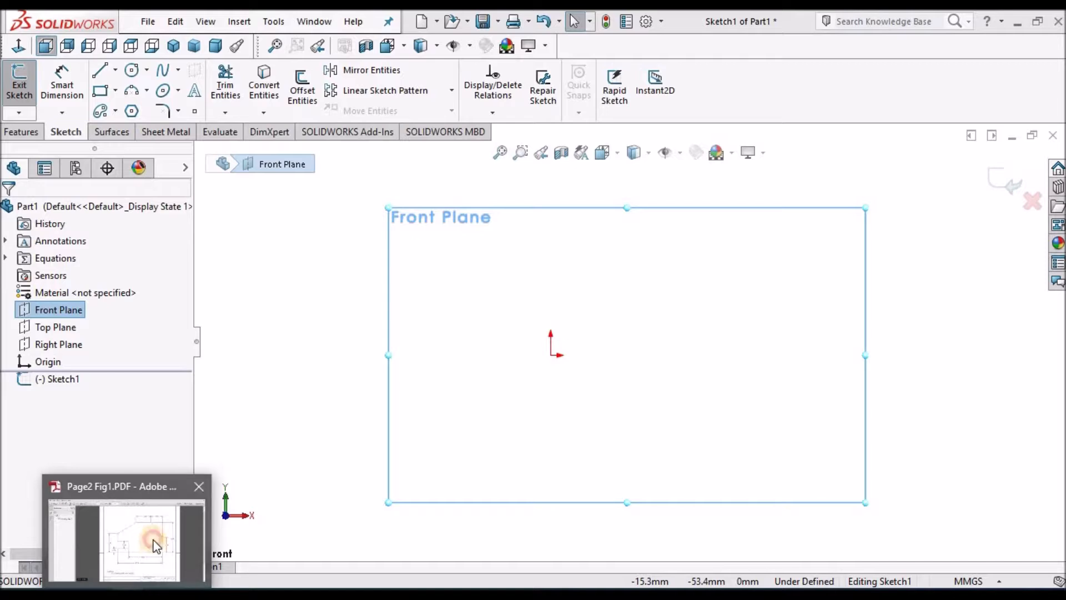
Switch to Adobe Reader to examine the profile dimensions in Page2 Fig1.PDF, and return to the SOLIDWORKS sketch
{"action": "left_click", "coordinate": [154, 539]}
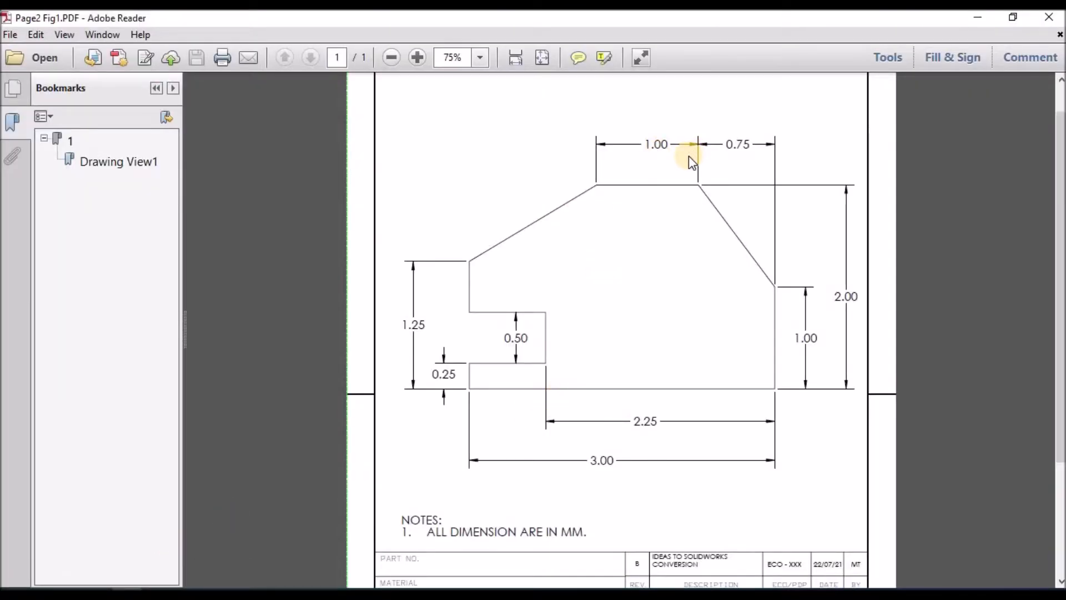
{"action": "scroll", "coordinate": [673, 204], "scroll_direction": "up", "scroll_amount": 2}
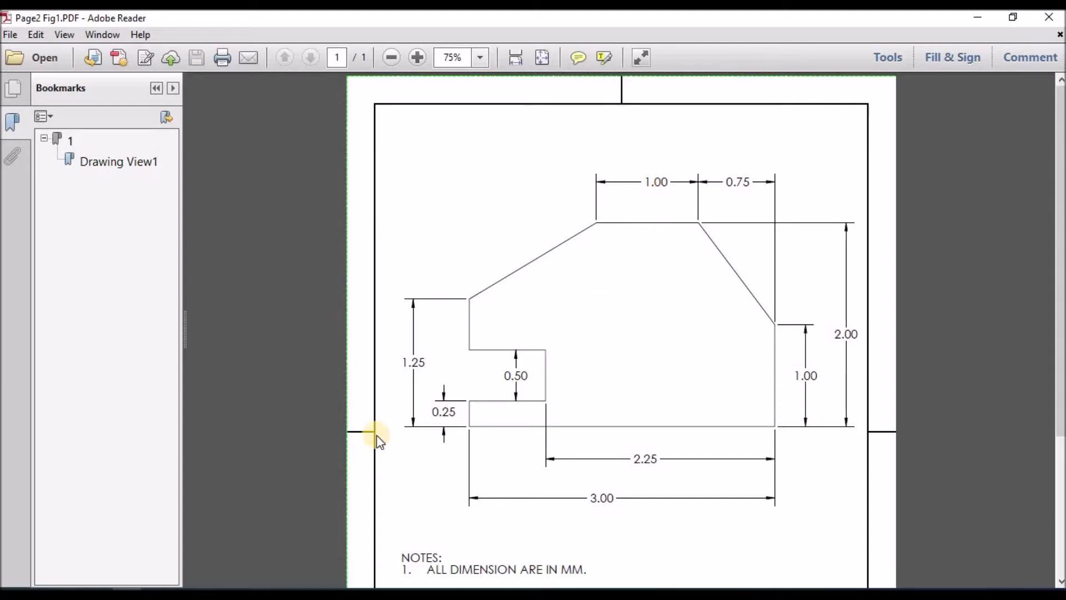
{"action": "key", "text": "alt+Tab"}
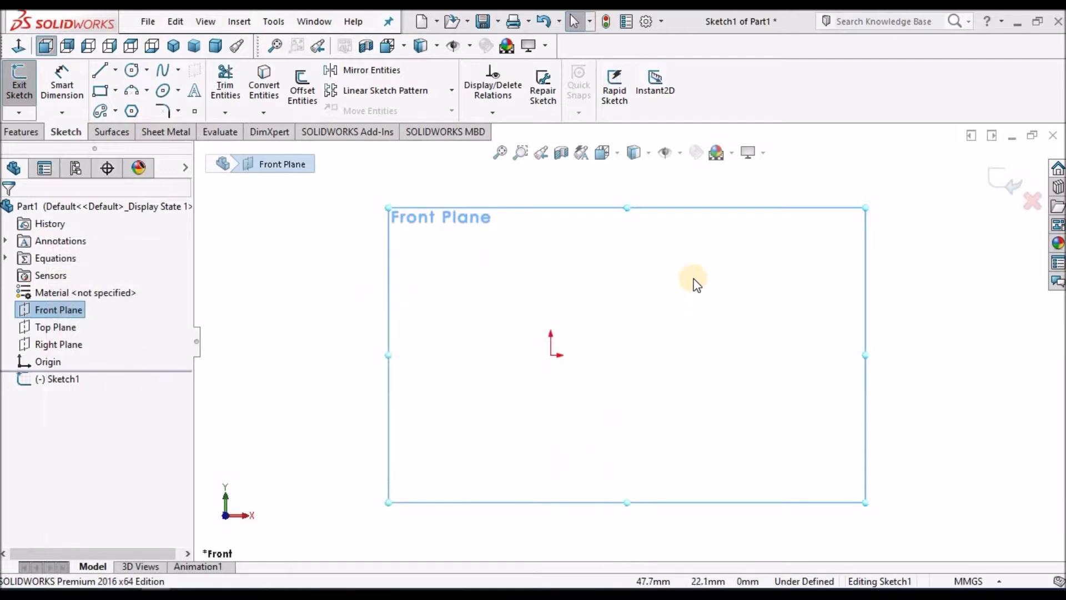
Set the document's unit system to IPS (inch, pound, second) with two-decimal (.12) length precision
{"action": "left_click", "coordinate": [662, 21]}
{"action": "left_click", "coordinate": [680, 43]}
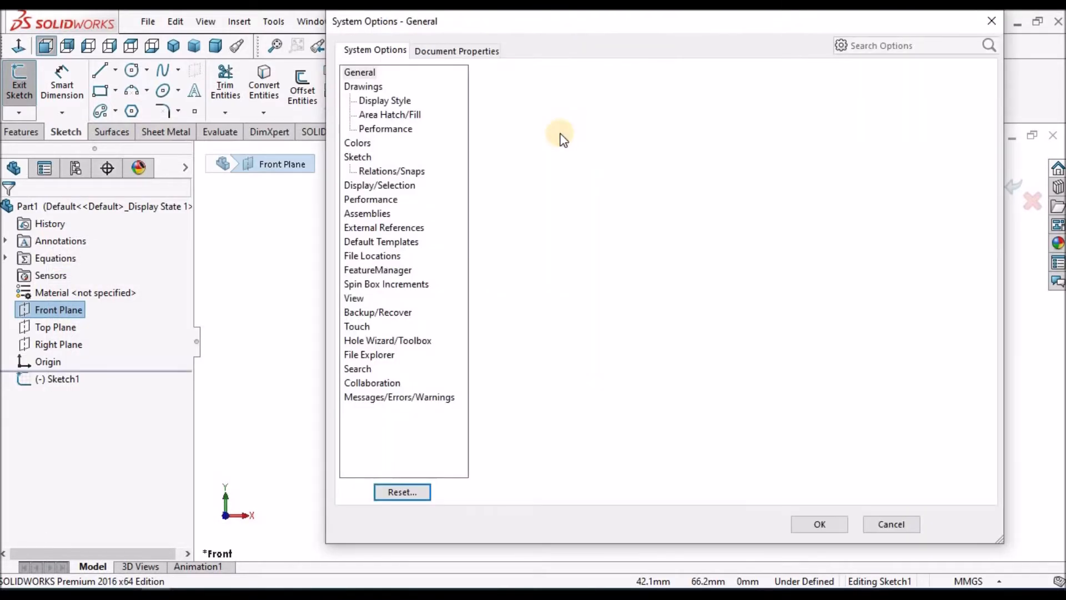
{"action": "left_click", "coordinate": [453, 49]}
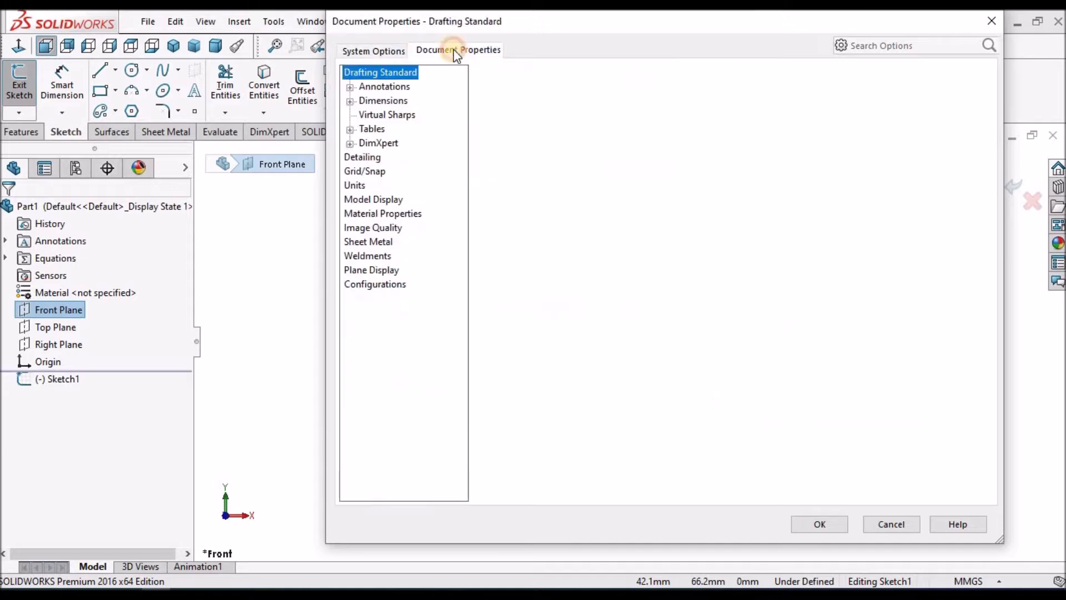
{"action": "left_click", "coordinate": [354, 185]}
{"action": "left_click", "coordinate": [496, 120]}
{"action": "left_click", "coordinate": [693, 206]}
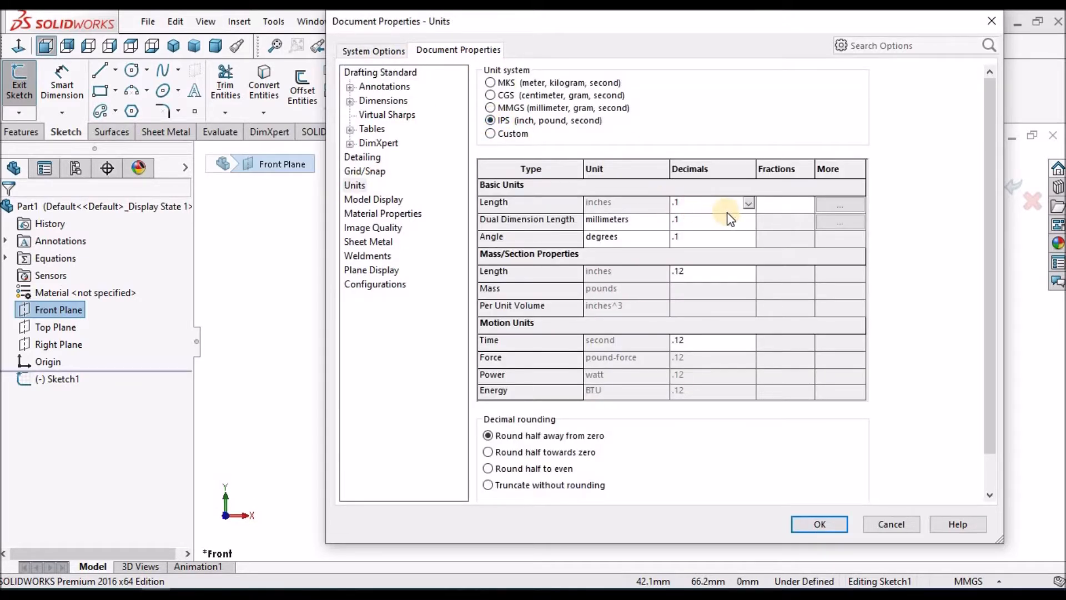
{"action": "left_click", "coordinate": [746, 204]}
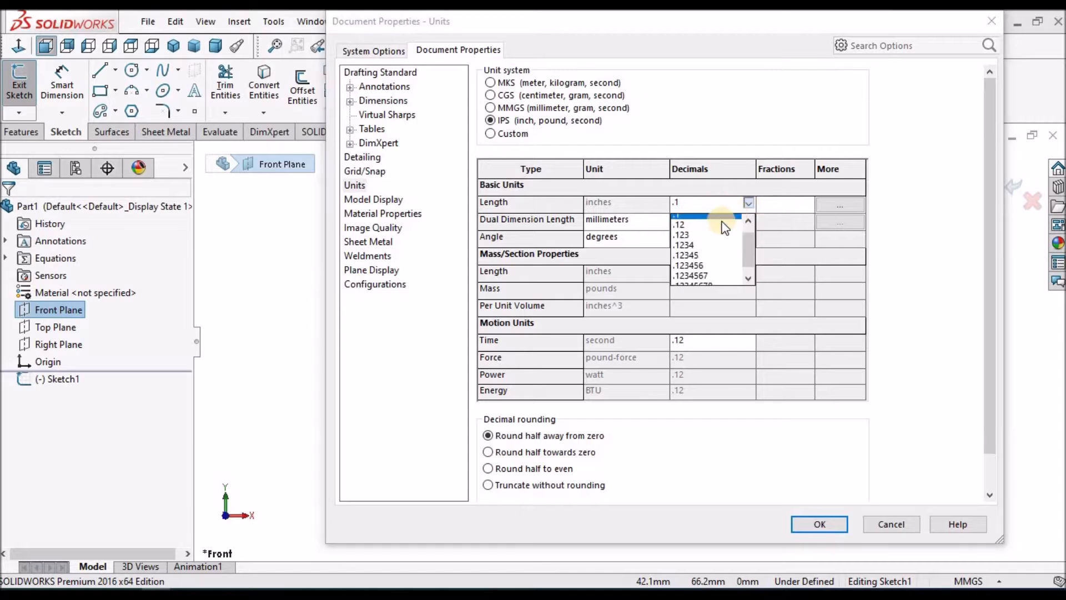
{"action": "left_click", "coordinate": [687, 229]}
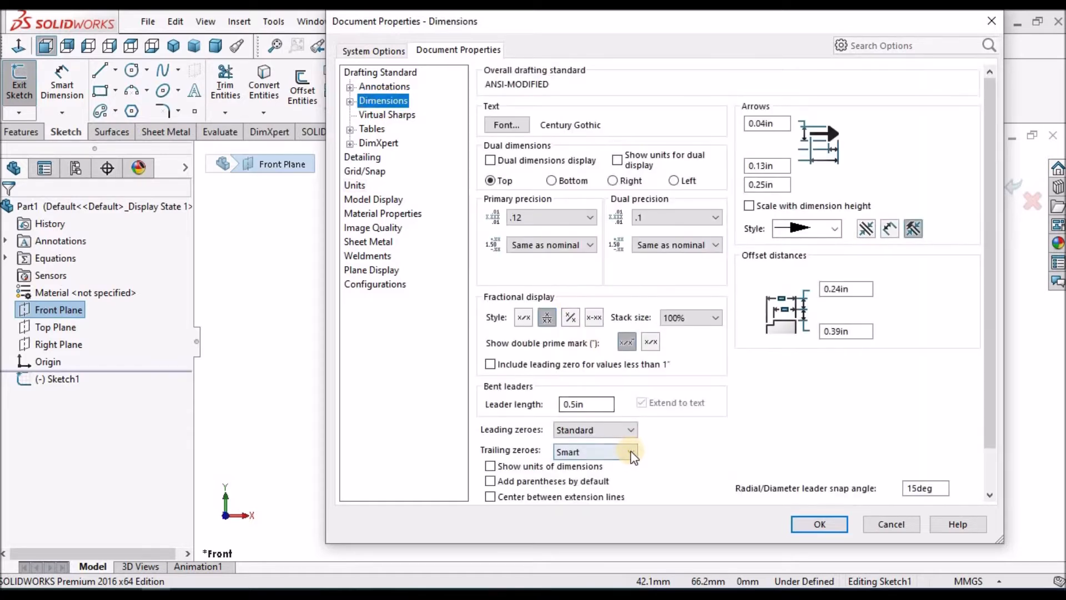
Set the trailing zeroes of the document's dimensions to Show and apply the document properties
{"action": "left_click", "coordinate": [631, 452]}
{"action": "left_click", "coordinate": [578, 474]}
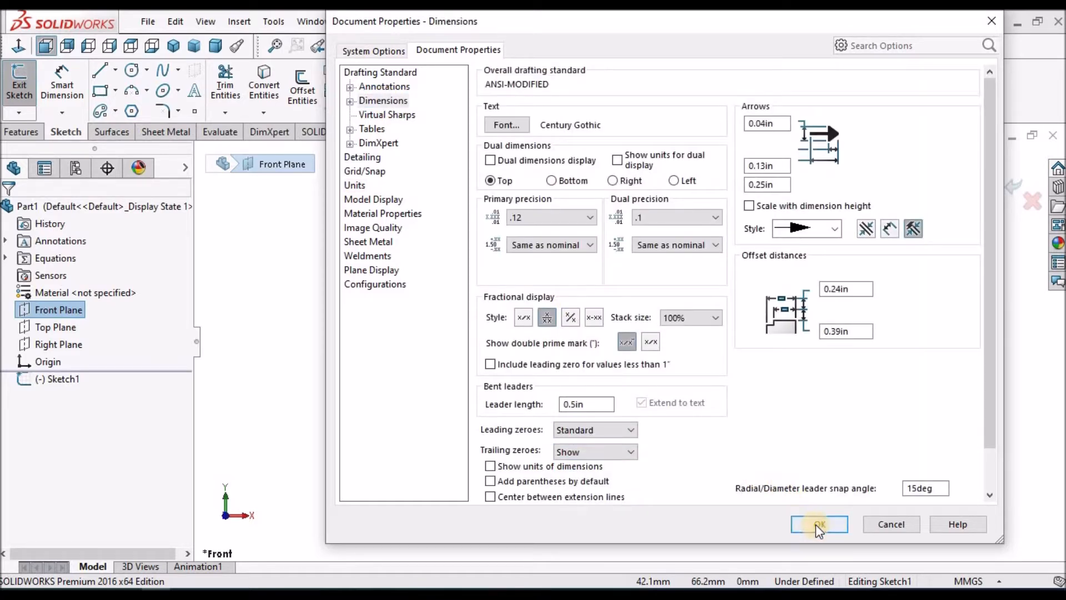
{"action": "key", "text": "Return"}
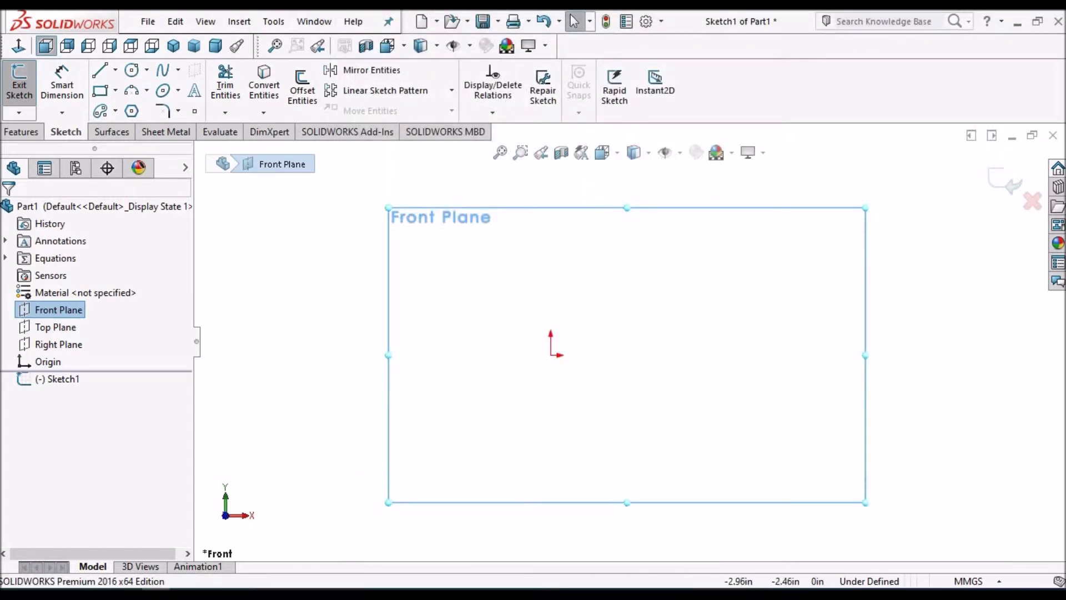
Recheck the reference drawing and sketch a horizontal base line about 2.87 in long just below the origin
{"action": "key", "text": "alt+Tab"}
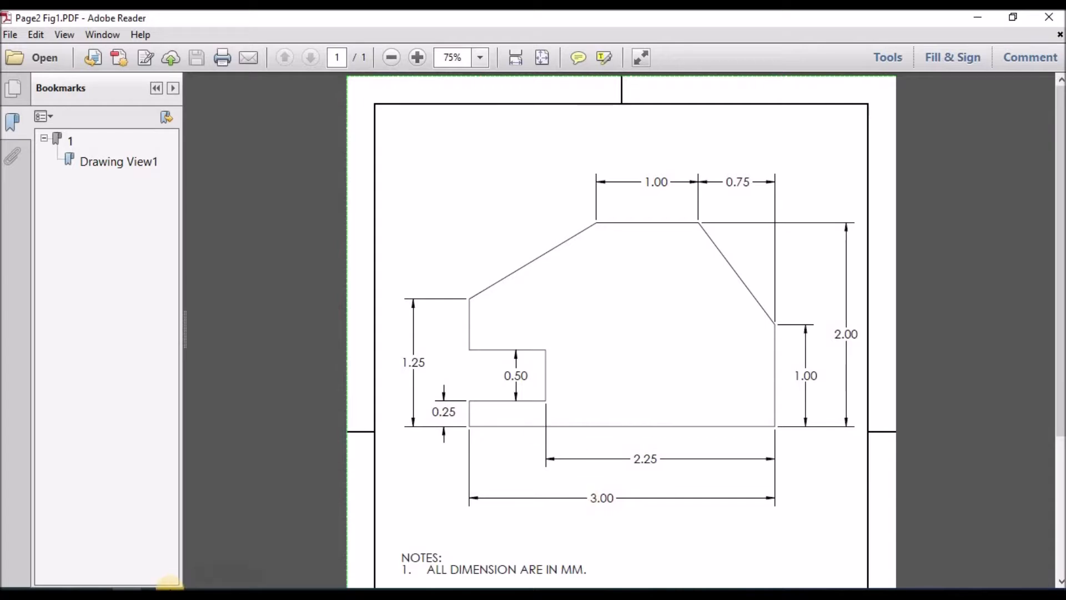
{"action": "key", "text": "alt+Tab"}
{"action": "left_click", "coordinate": [99, 71]}
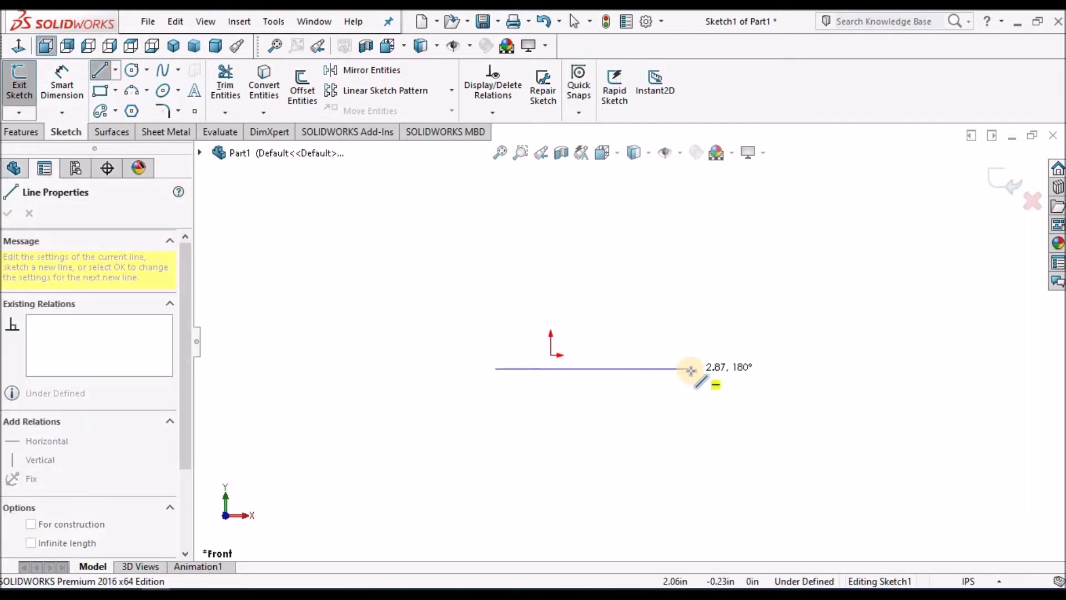
{"action": "left_click", "coordinate": [690, 370]}
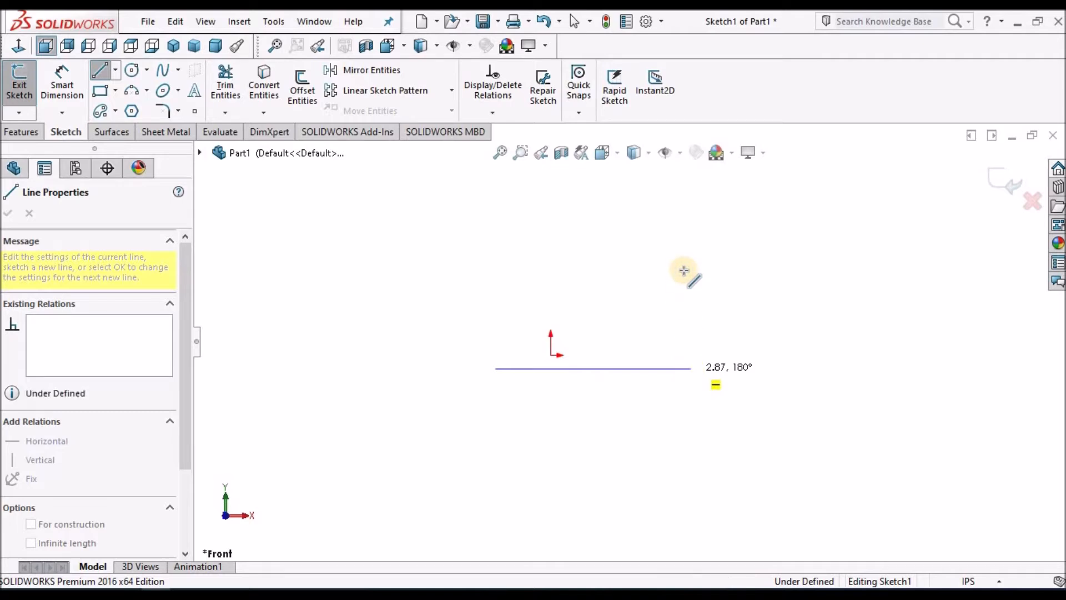
{"action": "right_click", "coordinate": [687, 271]}
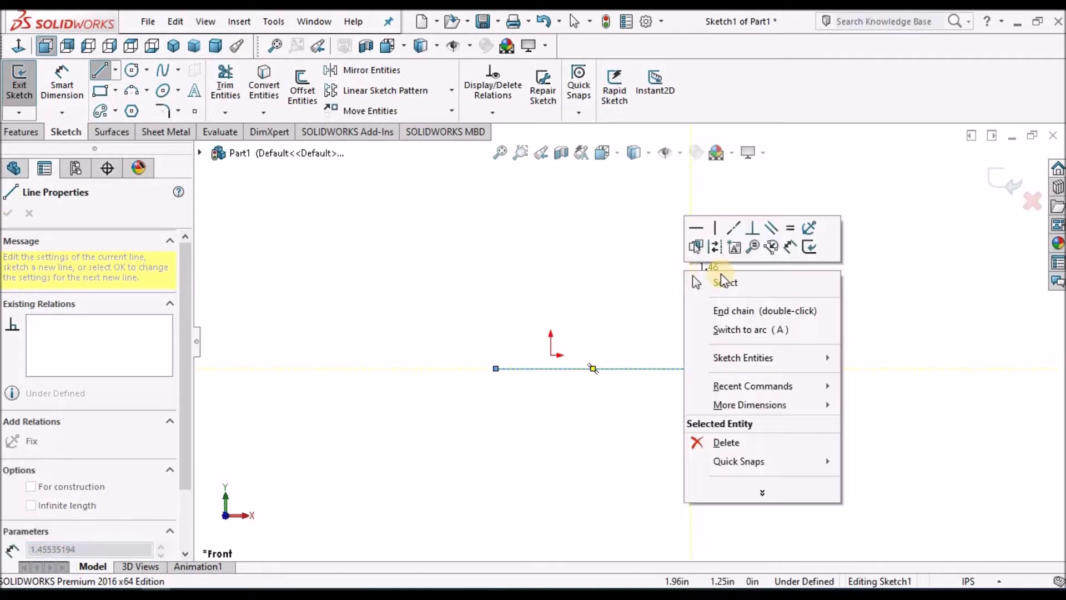
{"action": "left_click", "coordinate": [715, 277]}
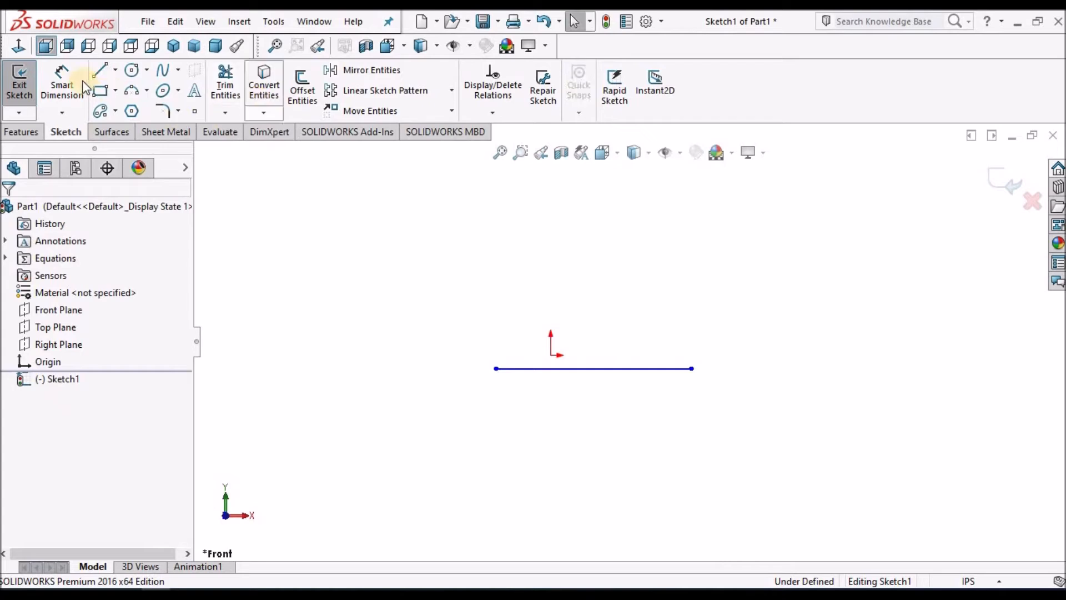
Dimension the horizontal base line's length and set it to 3 in
{"action": "left_click", "coordinate": [64, 72]}
{"action": "left_click", "coordinate": [641, 369]}
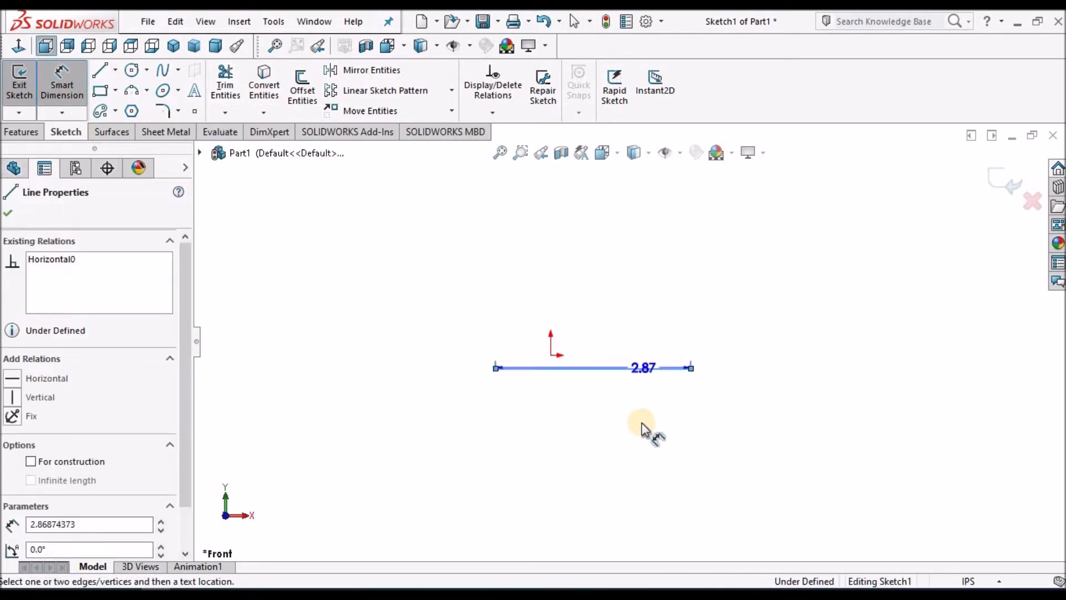
{"action": "left_click", "coordinate": [641, 422]}
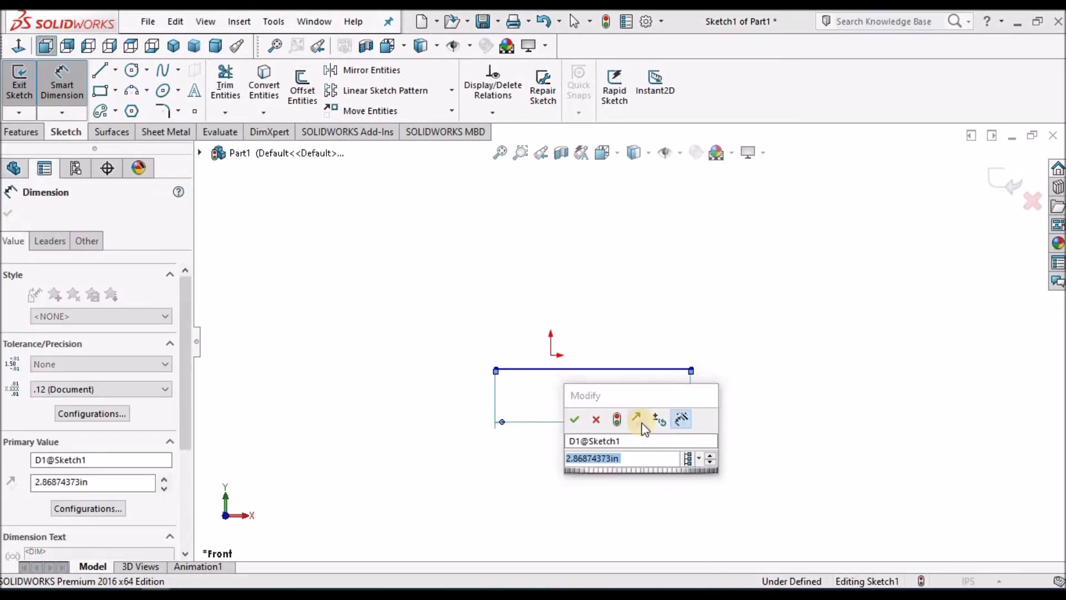
{"action": "type", "text": "3"}
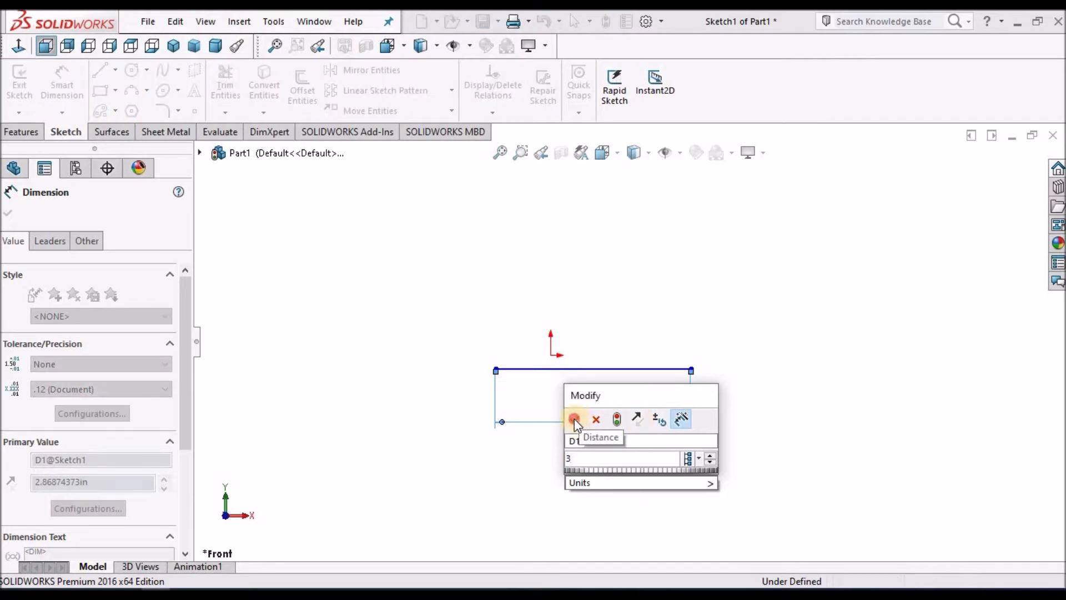
{"action": "key", "text": "Return"}
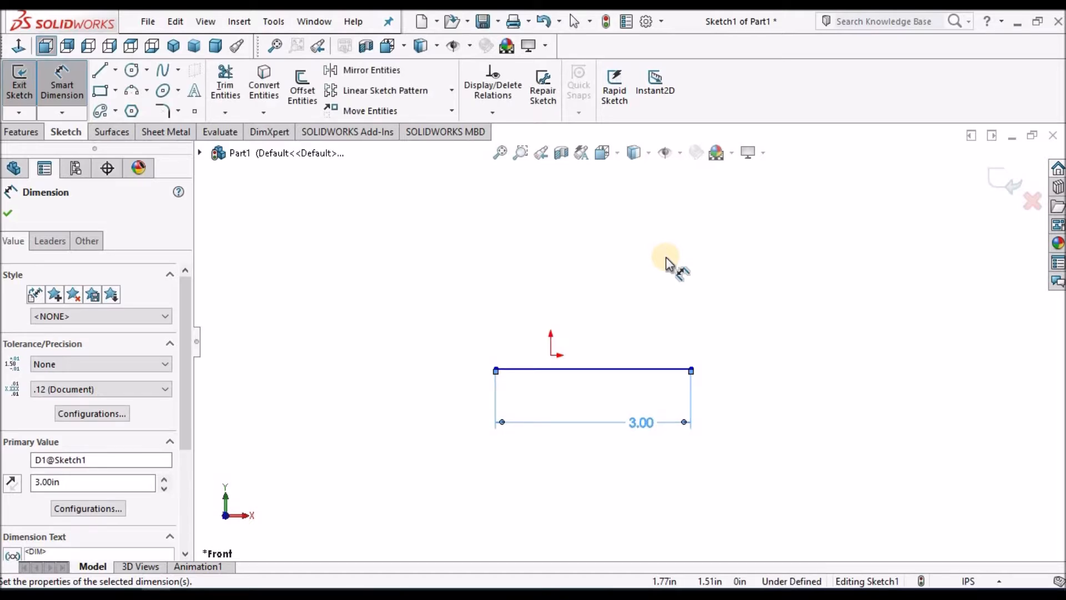
{"action": "left_click", "coordinate": [8, 213]}
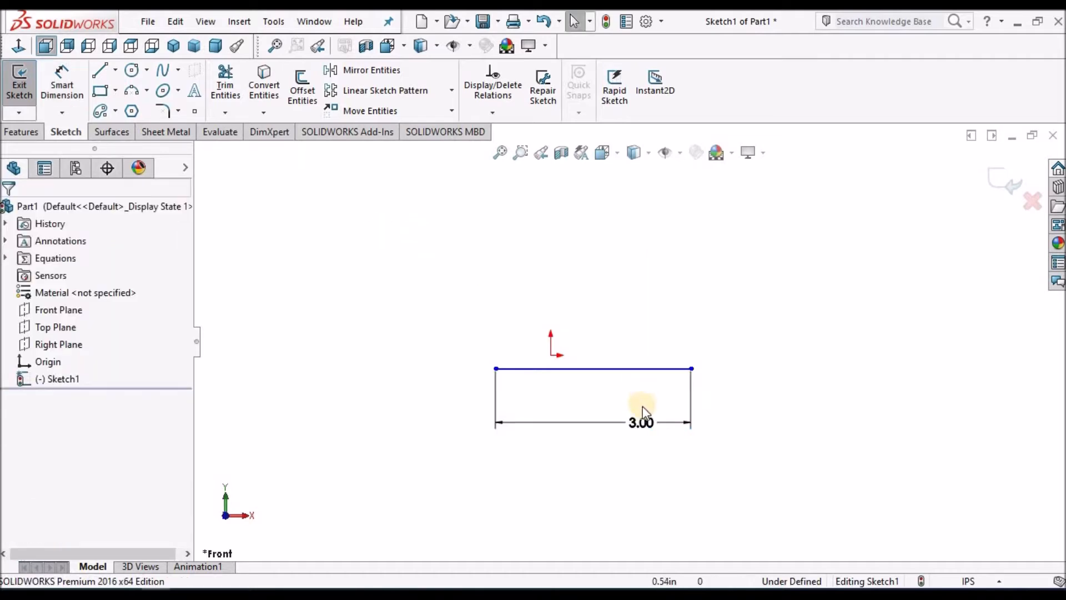
Constrain the midpoint of the base line to the origin so that the line is centred on it
{"action": "left_click", "coordinate": [637, 370]}
{"action": "right_click", "coordinate": [638, 376]}
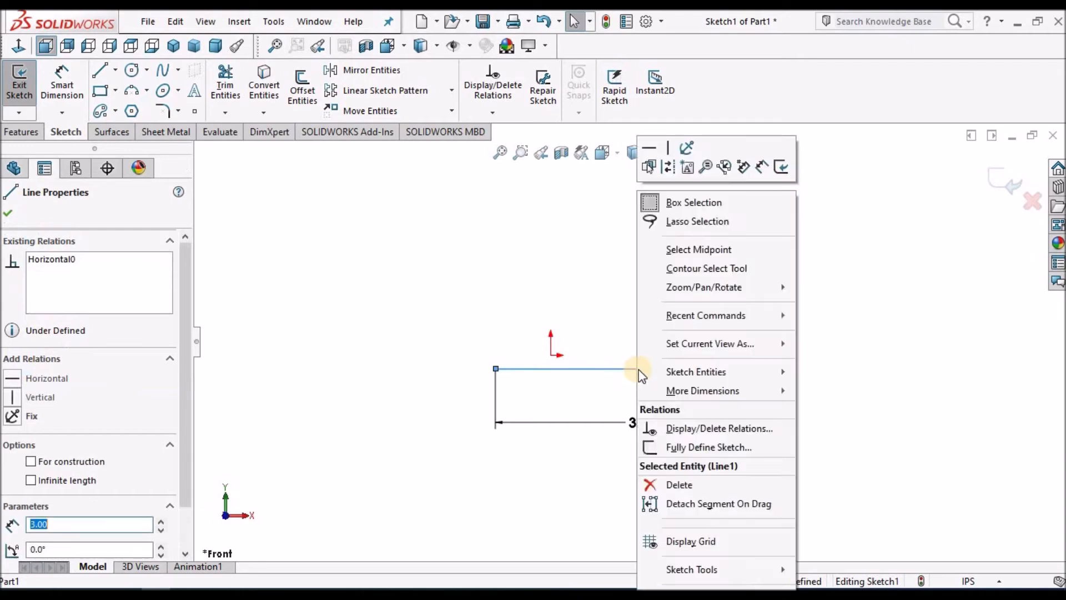
{"action": "left_click", "coordinate": [700, 249]}
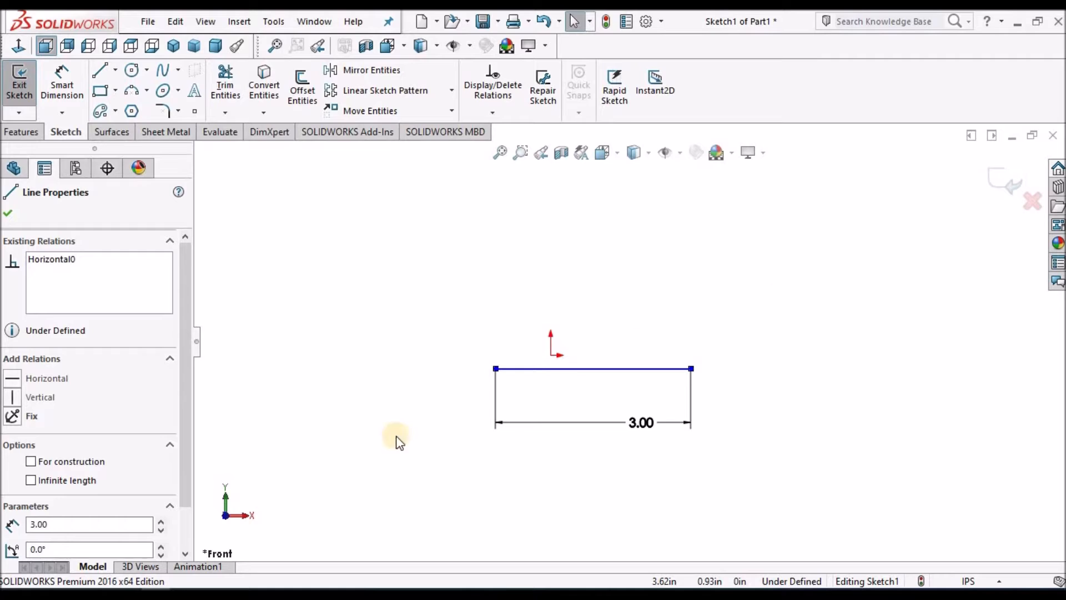
{"action": "left_click", "coordinate": [185, 473]}
{"action": "left_click_drag", "start_coordinate": [186, 473], "coordinate": [181, 525]}
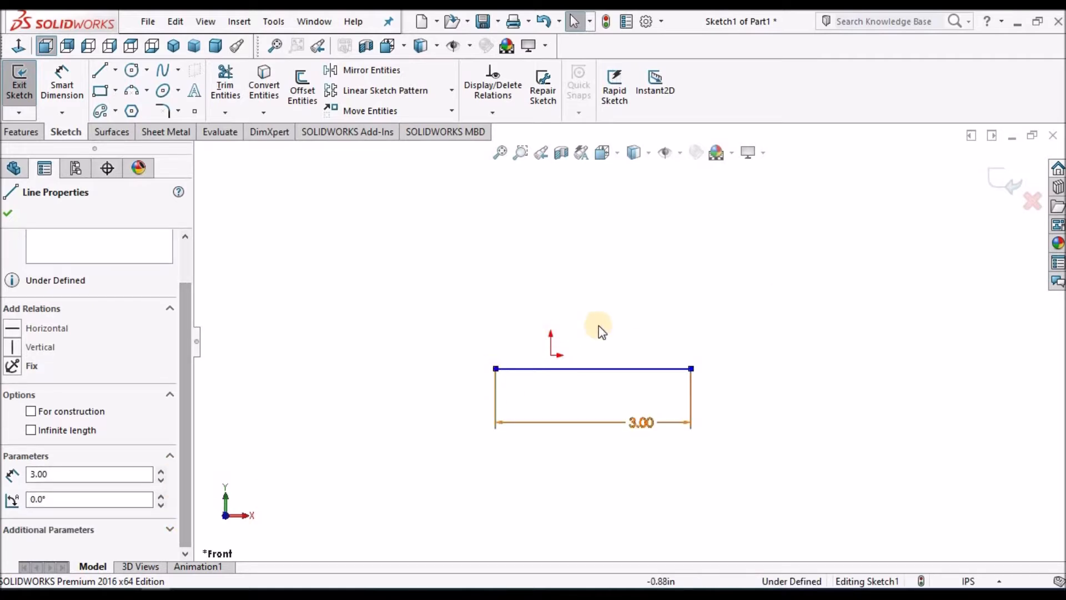
{"action": "left_click", "coordinate": [552, 353], "text": "ctrl"}
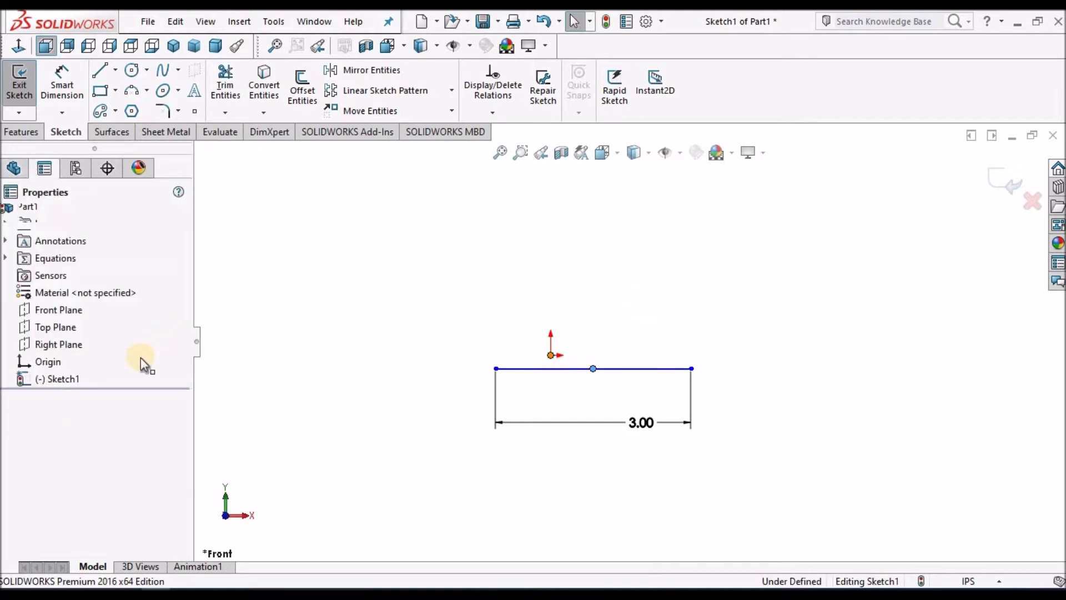
{"action": "left_click", "coordinate": [641, 281]}
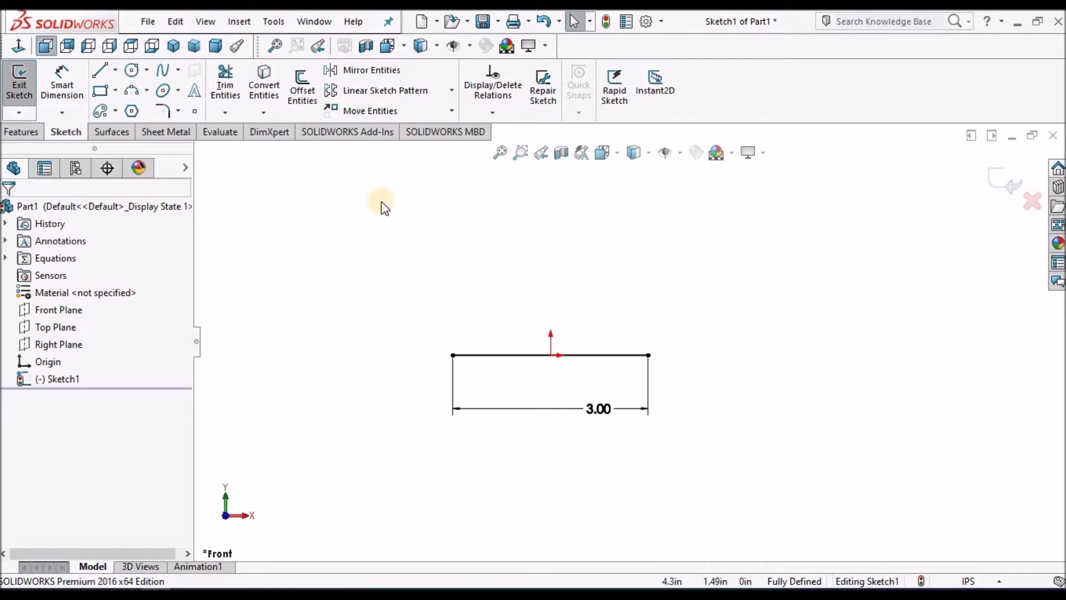
From the base line's right end, sketch a vertical line about 1.44 in, a 135° line about 1.16 in, a horizontal top edge and a line sloping down-left
{"action": "left_click", "coordinate": [101, 70]}
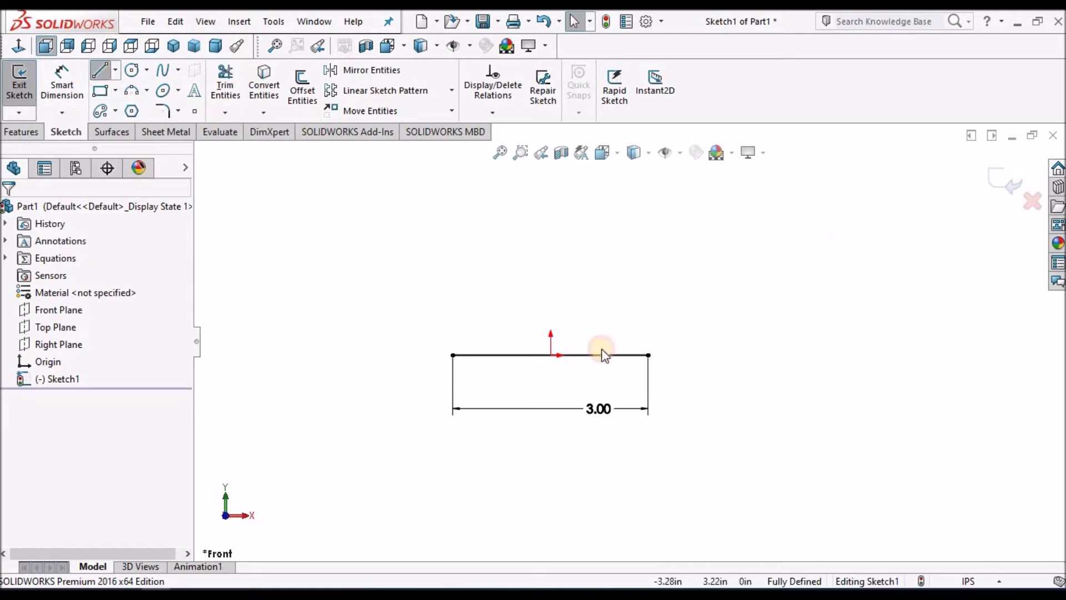
{"action": "left_click", "coordinate": [648, 355]}
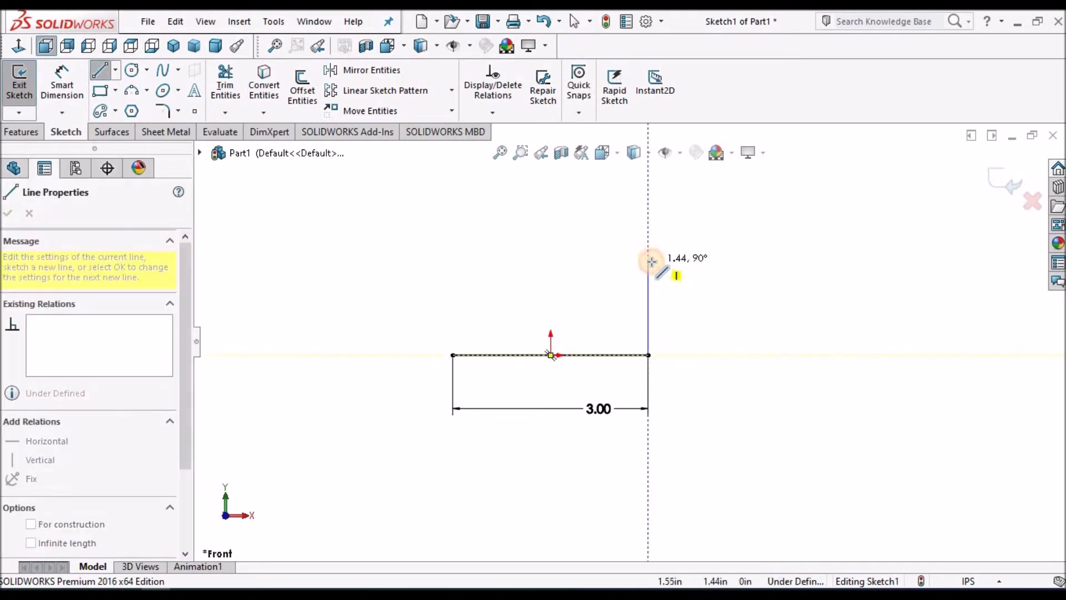
{"action": "left_click", "coordinate": [647, 261]}
{"action": "left_click", "coordinate": [594, 208]}
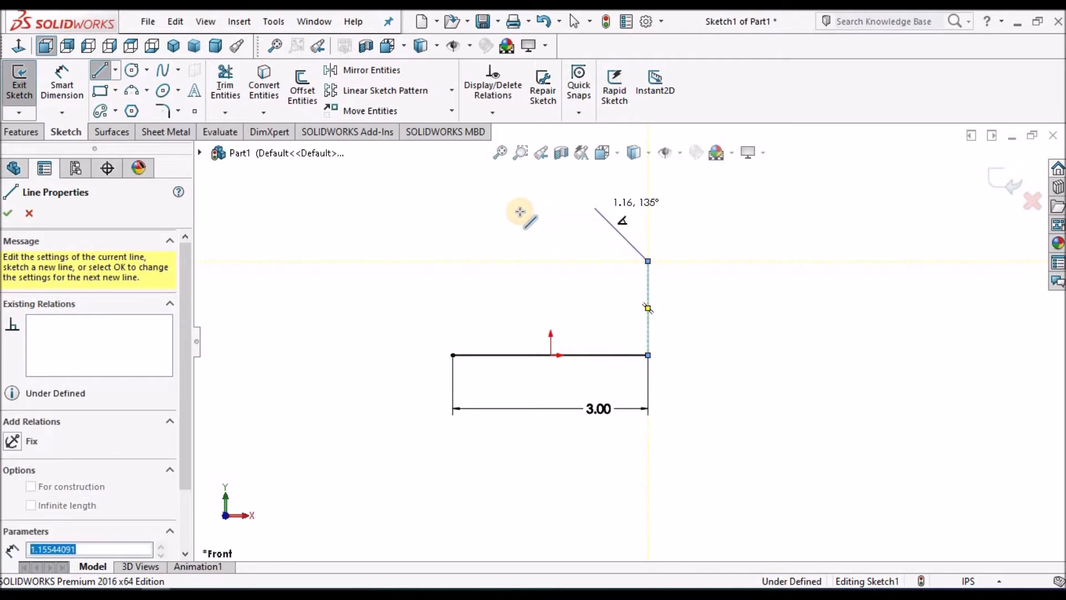
{"action": "left_click", "coordinate": [513, 208]}
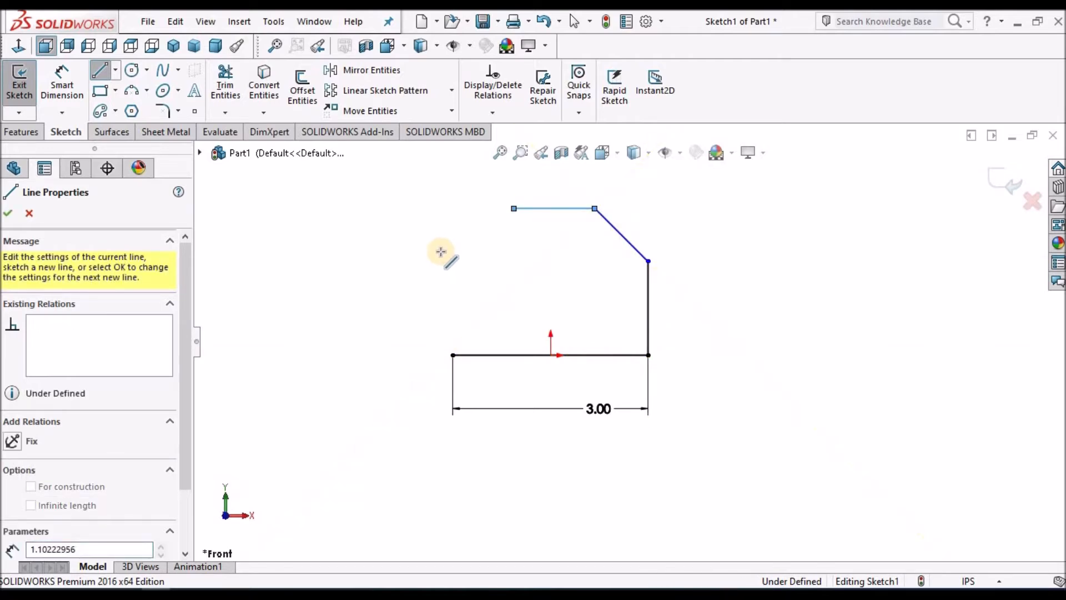
{"action": "left_click", "coordinate": [437, 253]}
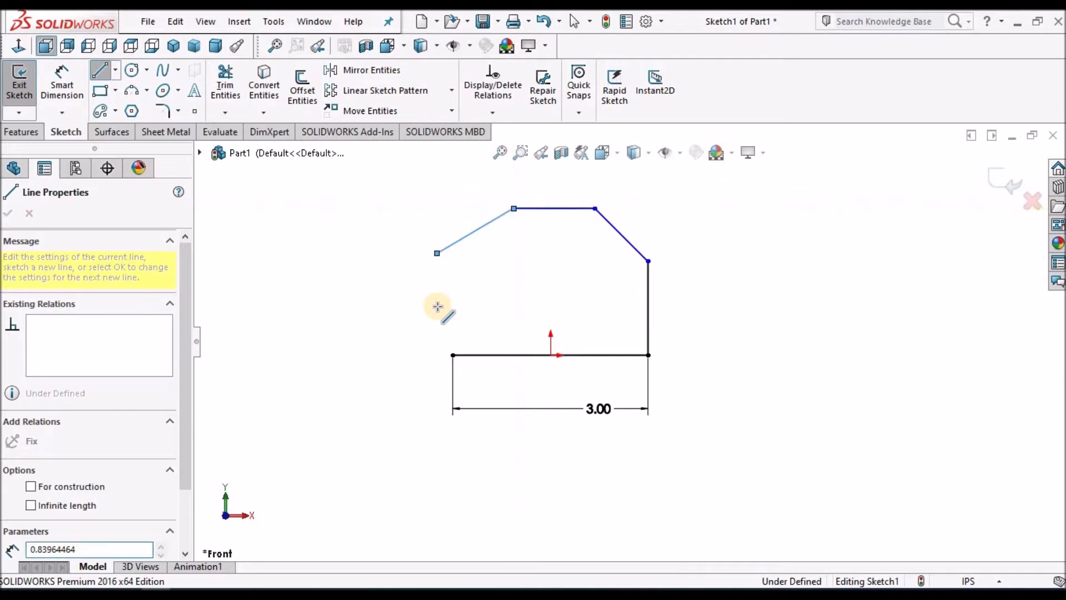
Continue the outline with a left vertical edge and a notch about 0.32 in high, closing with a 0.4 in vertical line onto the base line's left end
{"action": "left_click", "coordinate": [500, 303]}
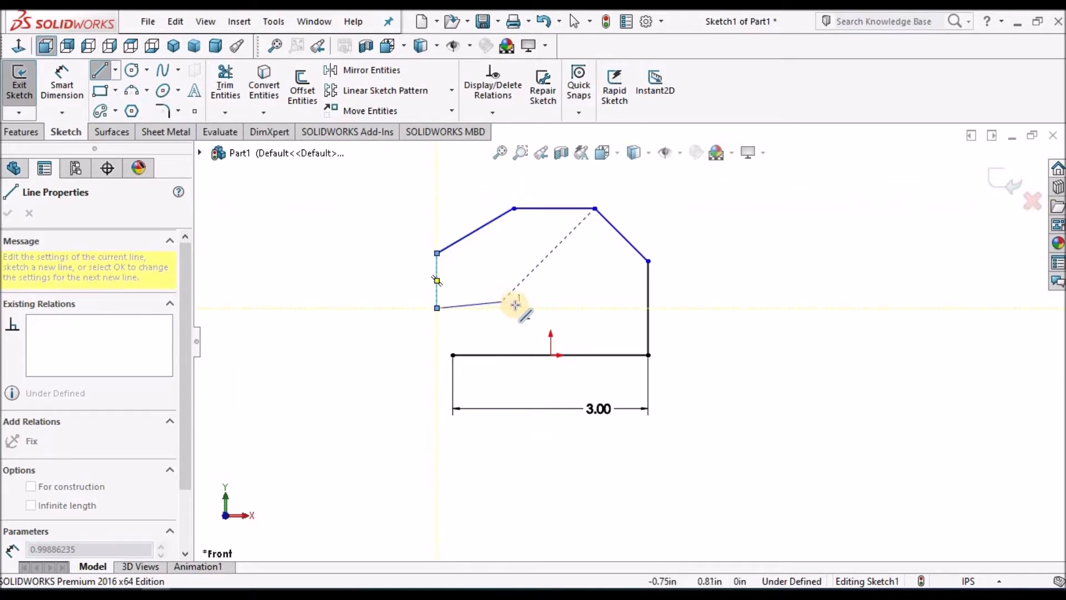
{"action": "left_click", "coordinate": [520, 309]}
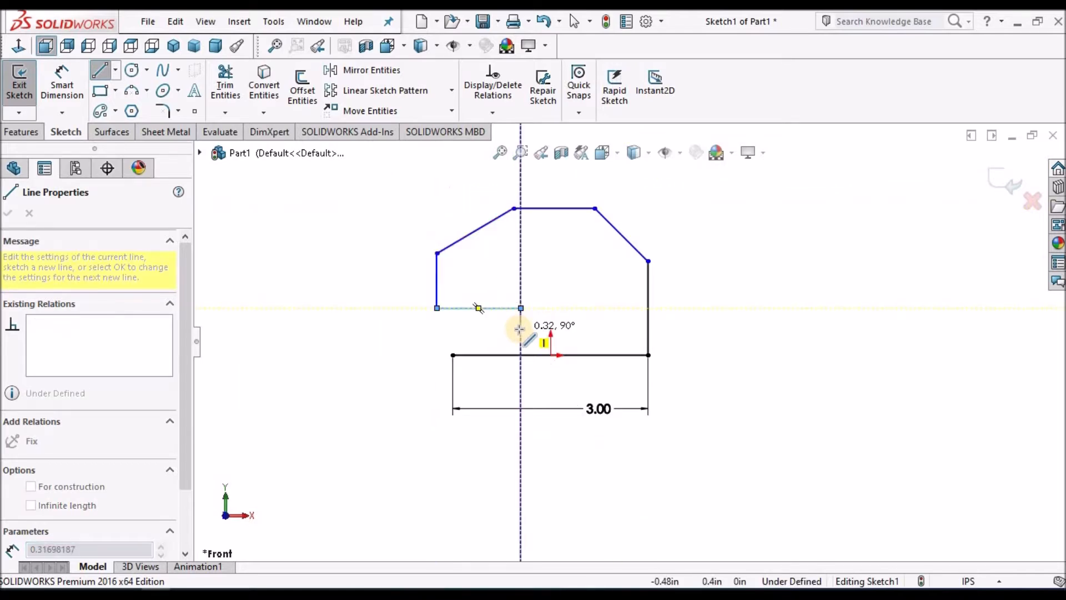
{"action": "left_click", "coordinate": [520, 329]}
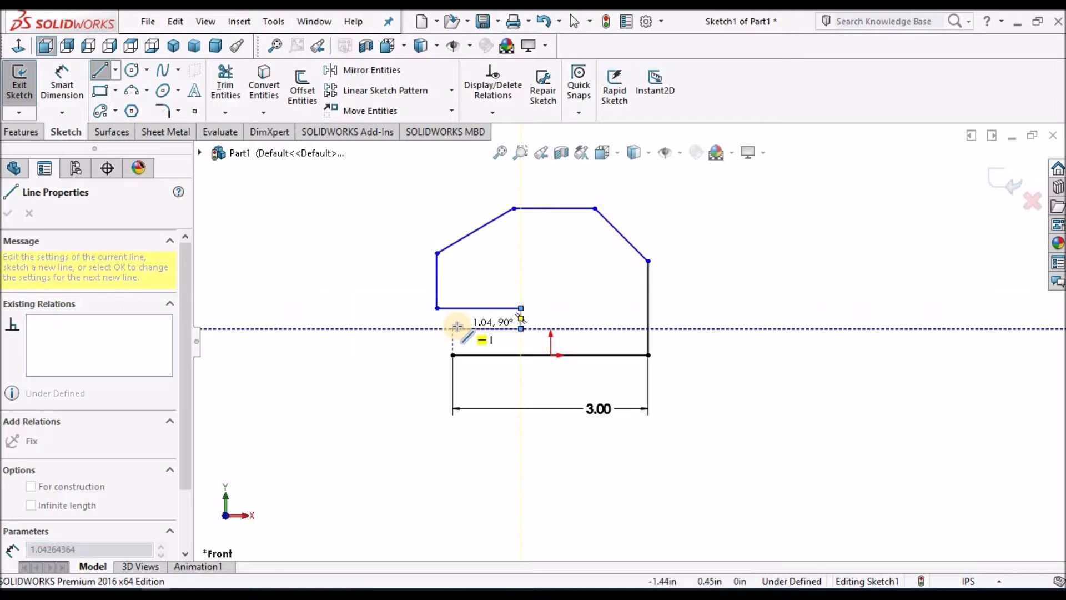
{"action": "left_click", "coordinate": [453, 328]}
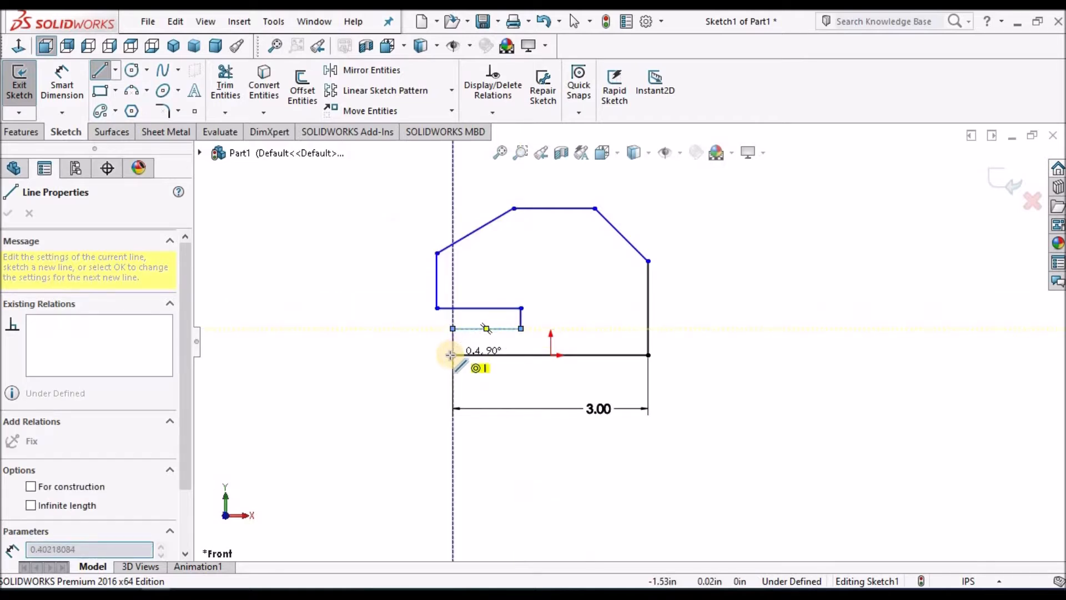
{"action": "left_click", "coordinate": [450, 354]}
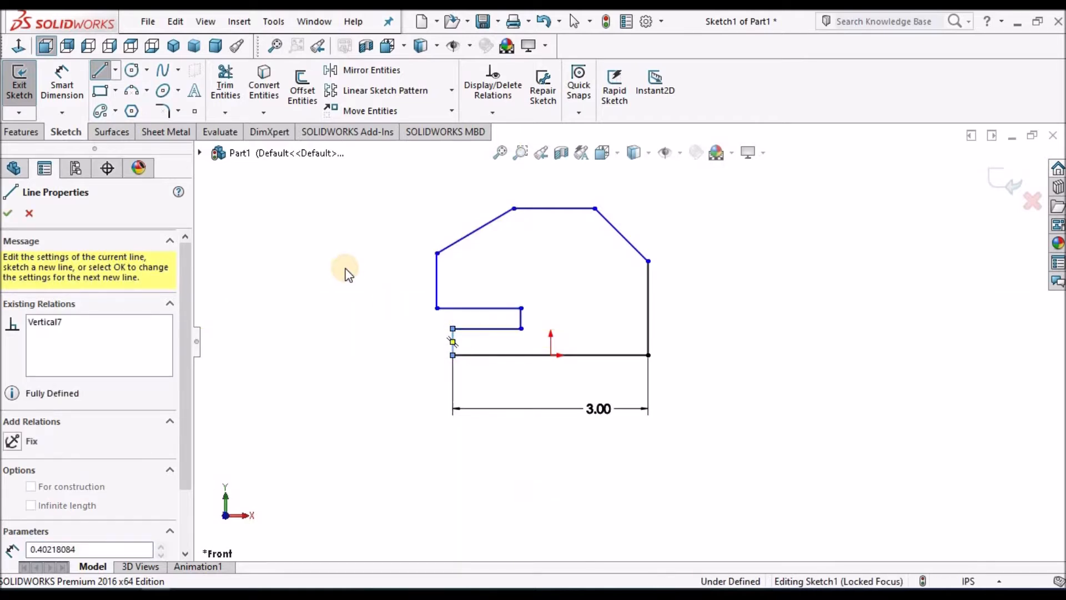
{"action": "right_click", "coordinate": [350, 269]}
{"action": "left_click", "coordinate": [376, 284]}
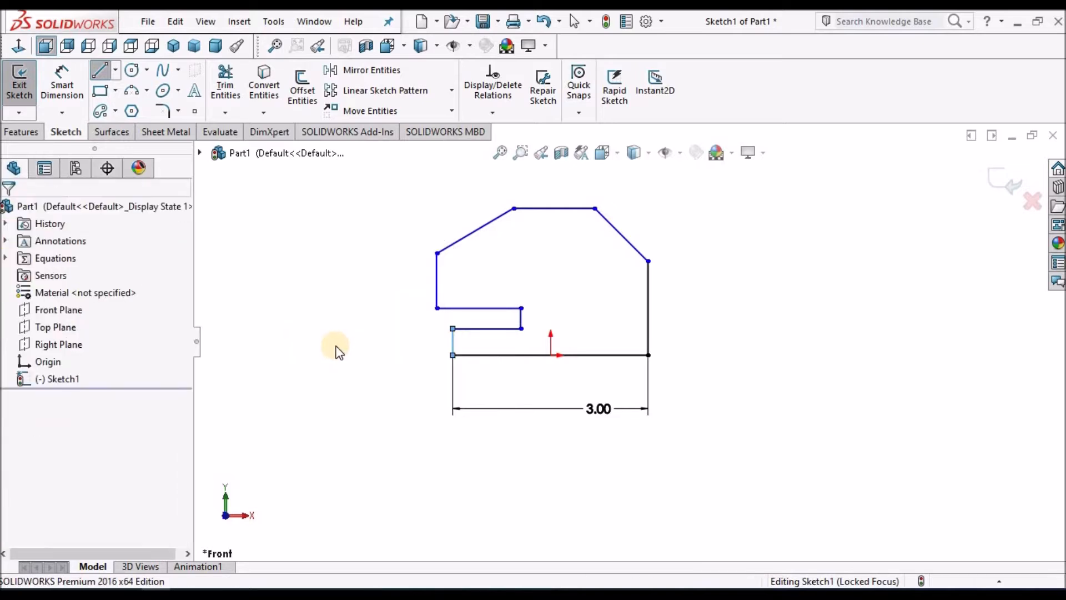
Dimension the short vertical line at the base line's left end and set it to 0.25 in
{"action": "left_click", "coordinate": [61, 83]}
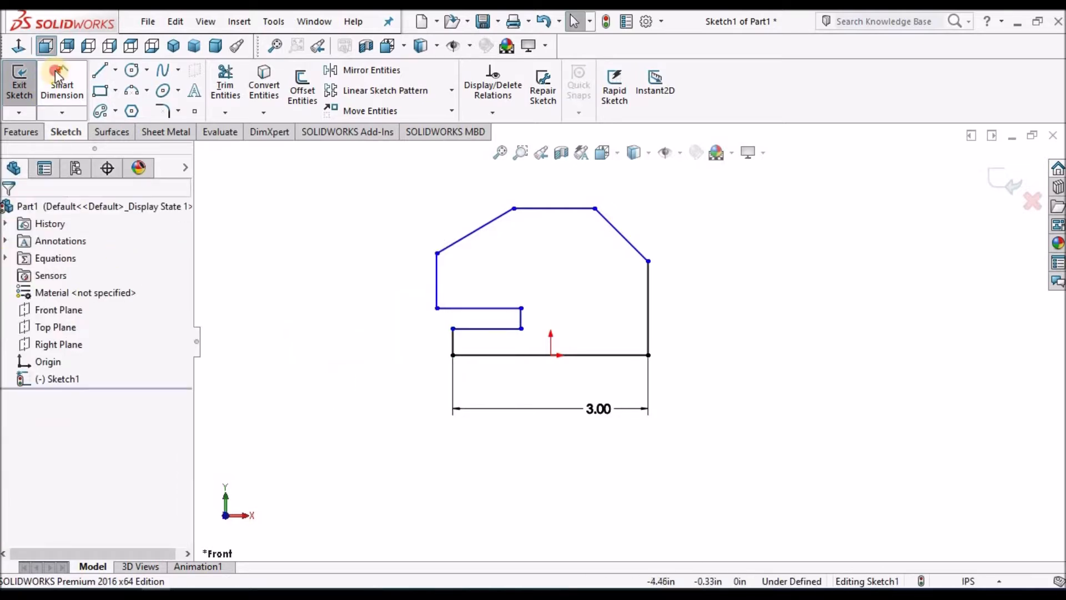
{"action": "scroll", "coordinate": [333, 302], "scroll_direction": "down", "scroll_amount": 4}
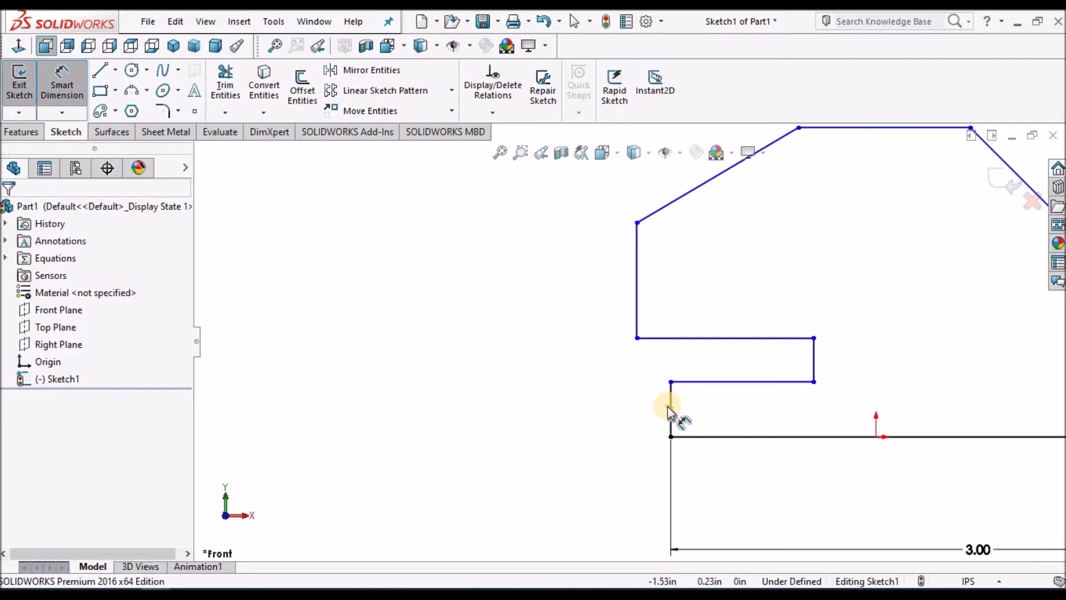
{"action": "left_click", "coordinate": [671, 404]}
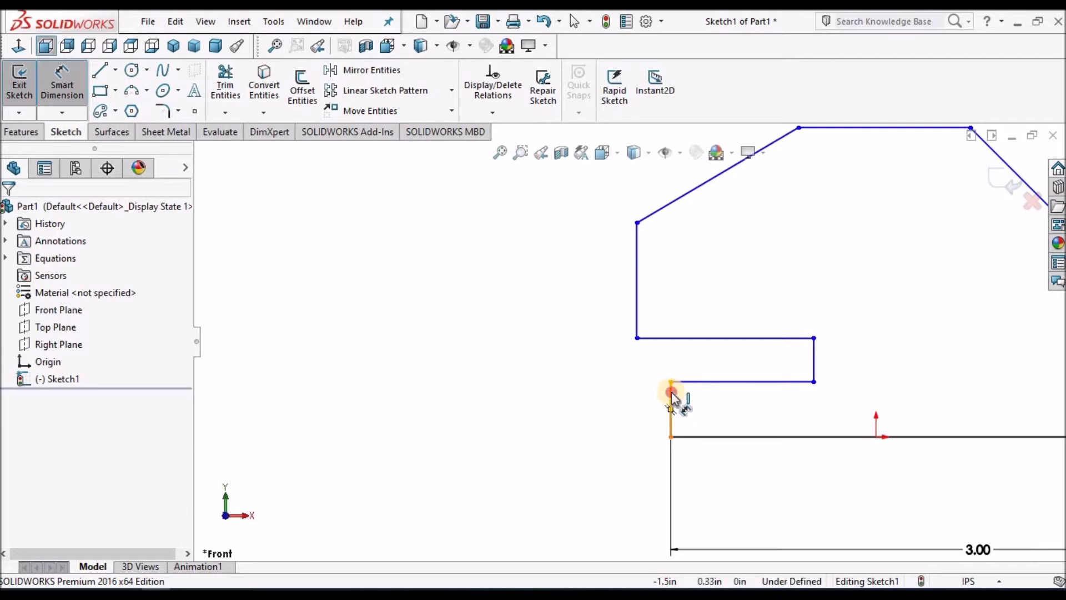
{"action": "left_click", "coordinate": [600, 401]}
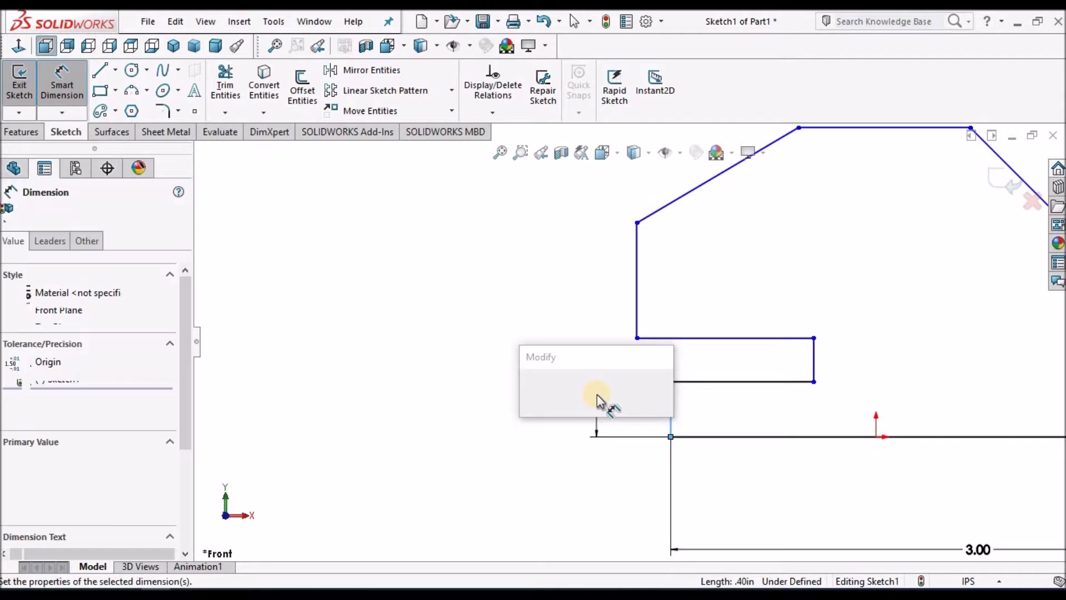
{"action": "type", "text": ".25"}
{"action": "left_click", "coordinate": [448, 387]}
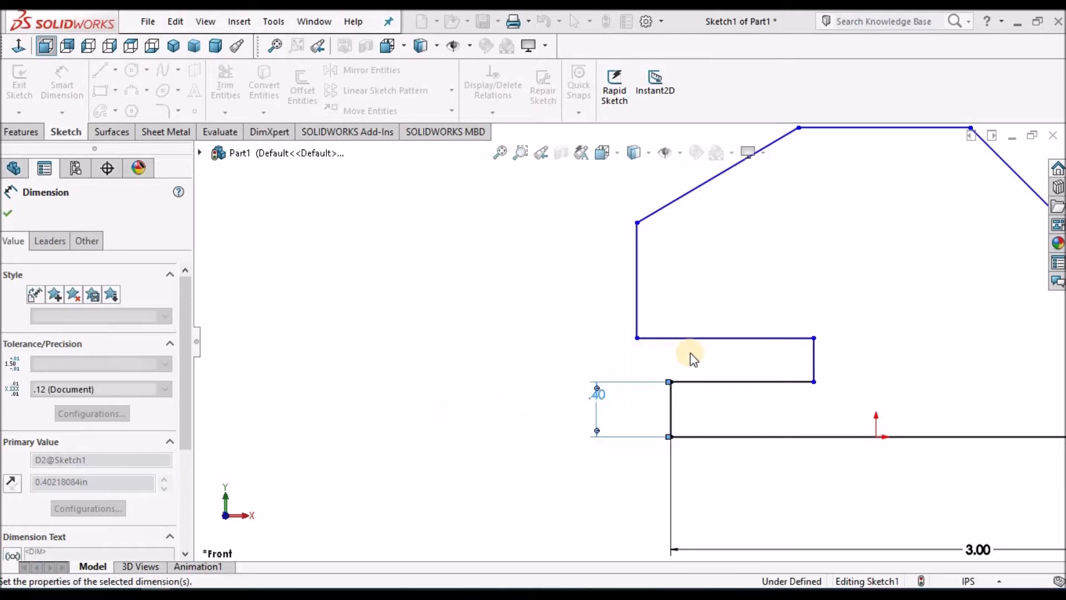
Dimension the inner vertical edge of the notch and set its height to 0.5 in
{"action": "key", "text": "f"}
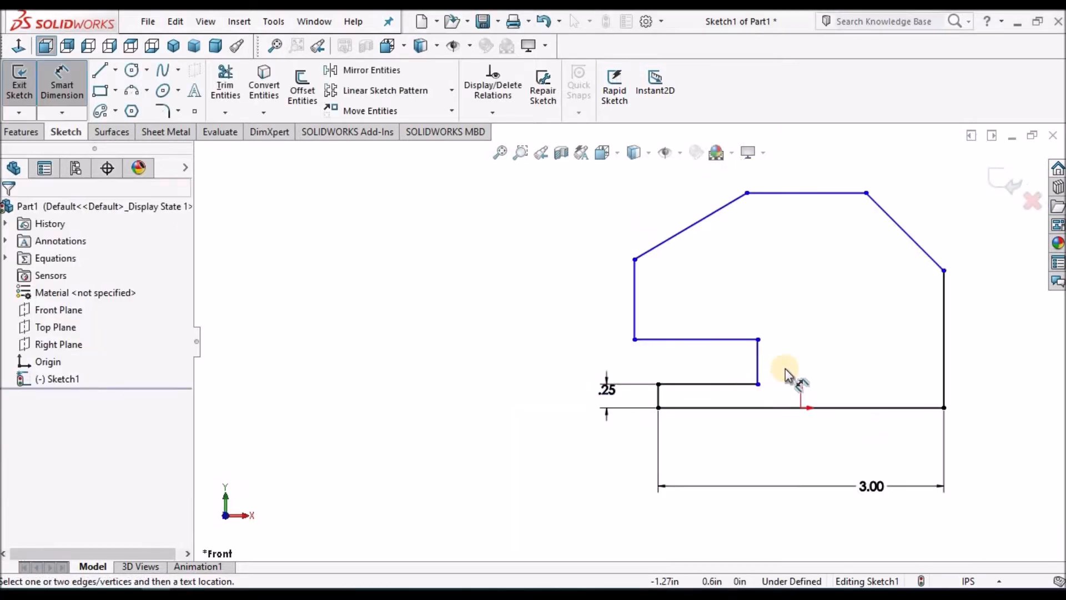
{"action": "scroll", "coordinate": [785, 358], "scroll_direction": "down", "scroll_amount": 2}
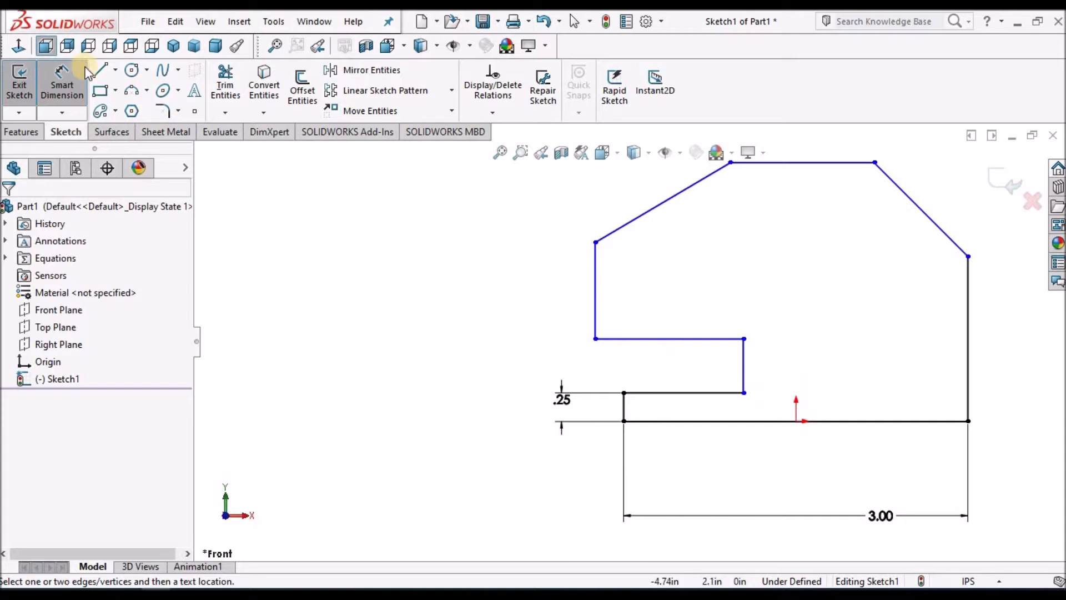
{"action": "left_click", "coordinate": [107, 89]}
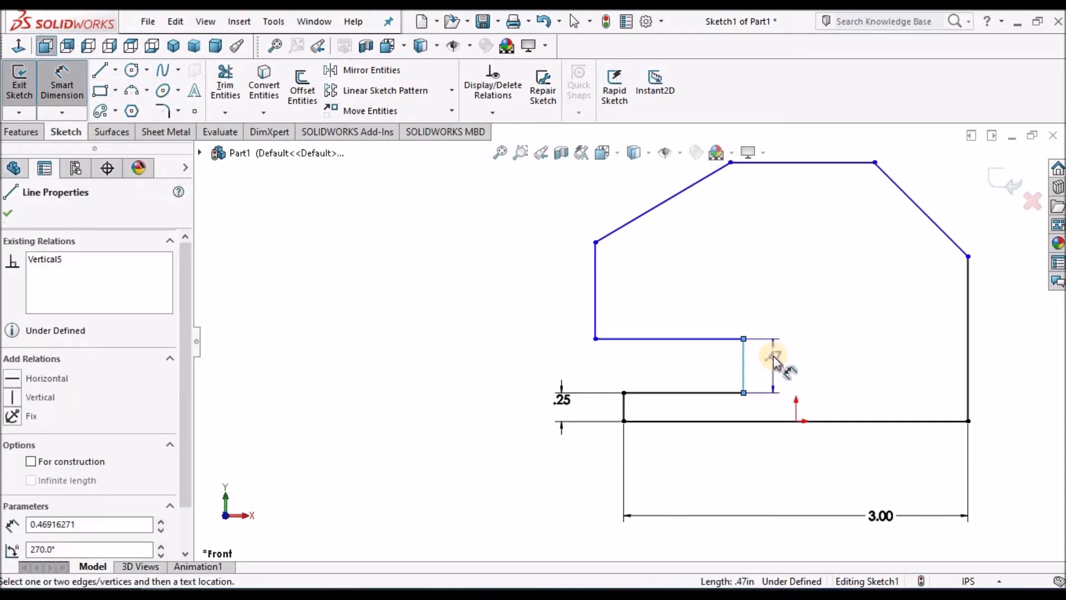
{"action": "left_click", "coordinate": [775, 364]}
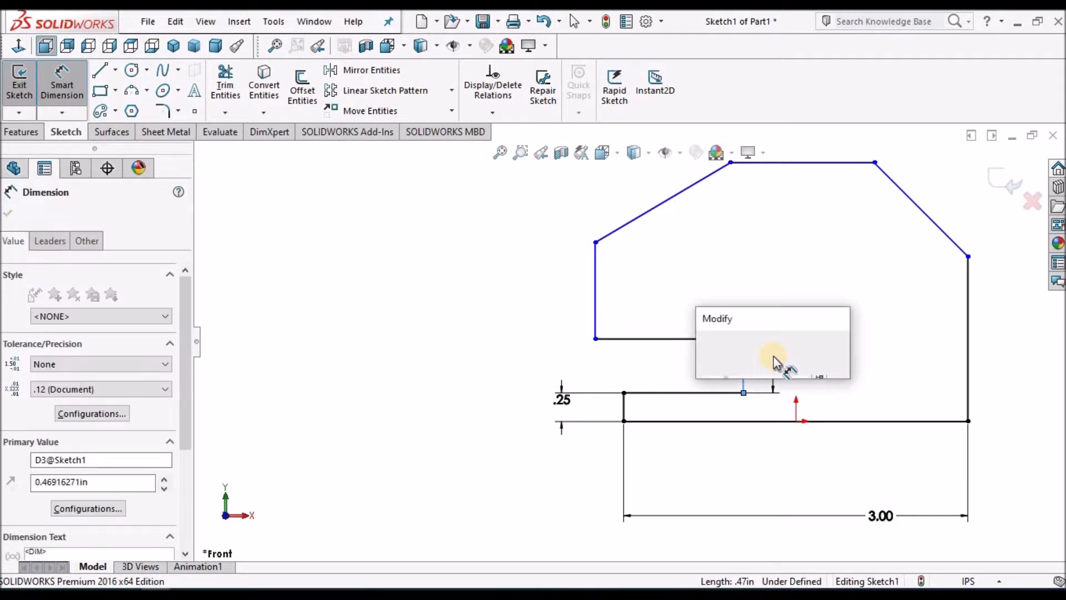
{"action": "type", "text": ".5"}
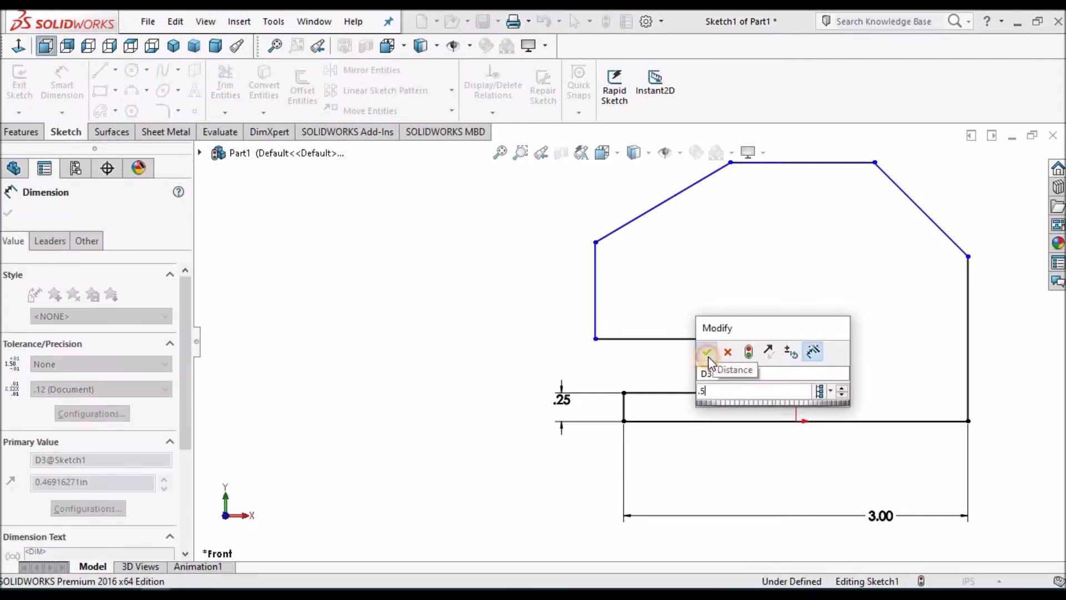
{"action": "key", "text": "Escape"}
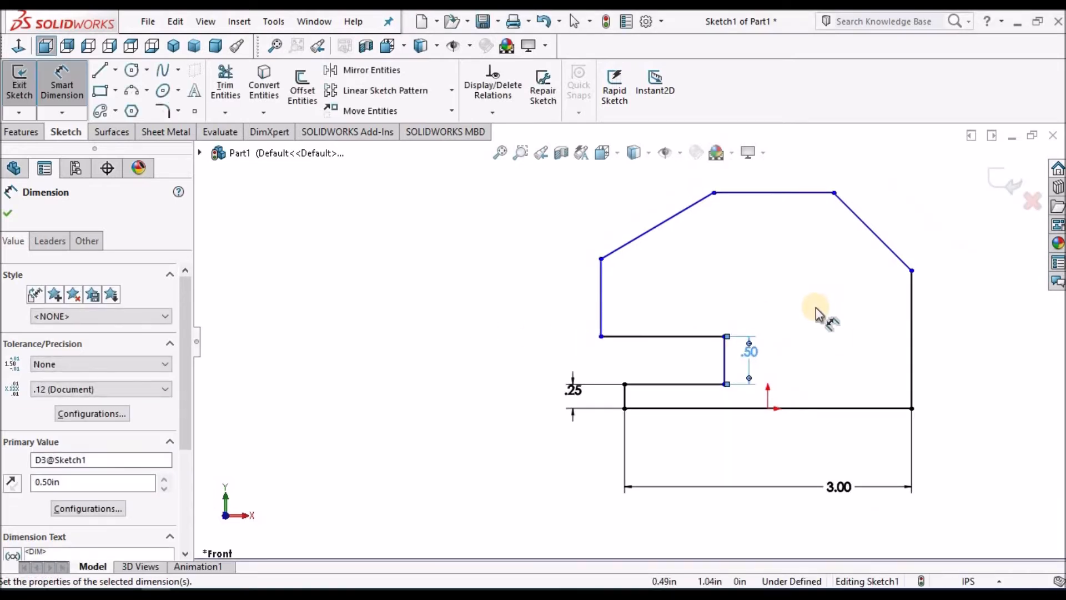
Dimension the vertical distance from the base line to the upper end of the left edge and set it to 1.25 in
{"action": "scroll", "coordinate": [795, 290], "scroll_direction": "down", "scroll_amount": 2}
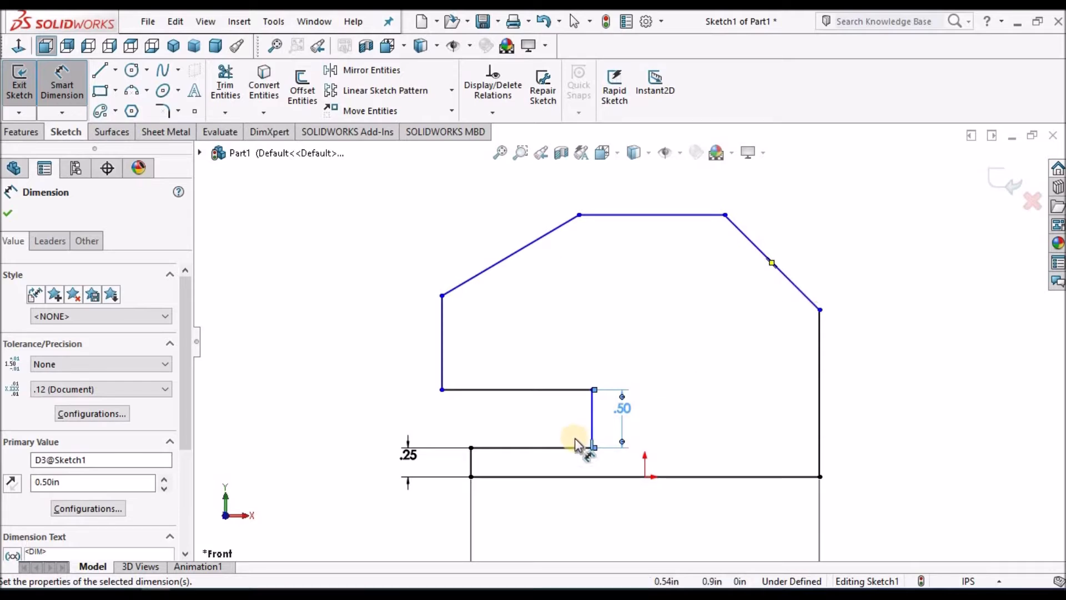
{"action": "left_click", "coordinate": [565, 475]}
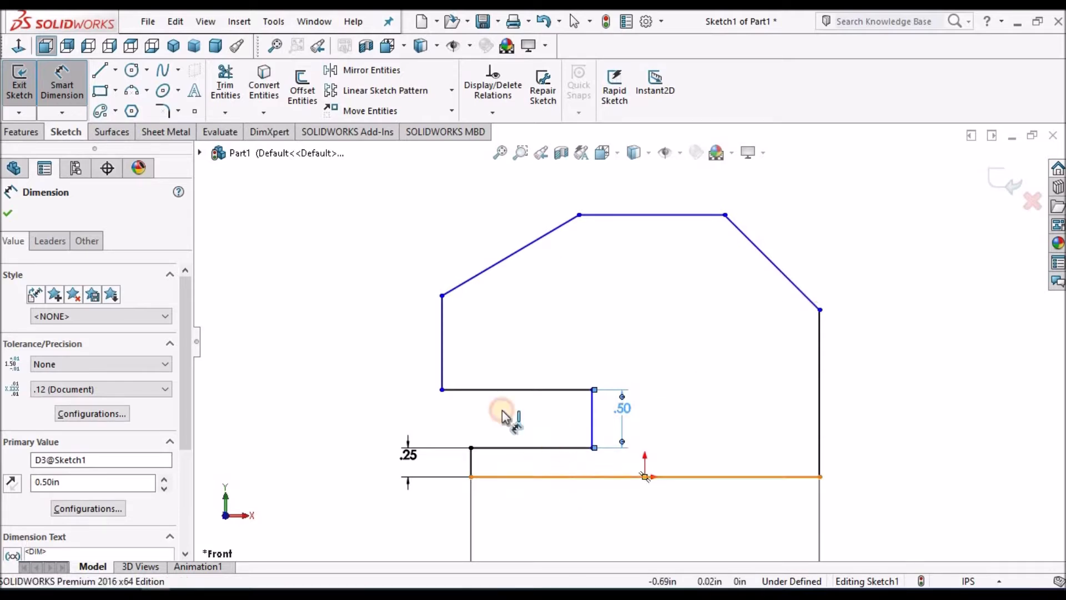
{"action": "left_click", "coordinate": [441, 300]}
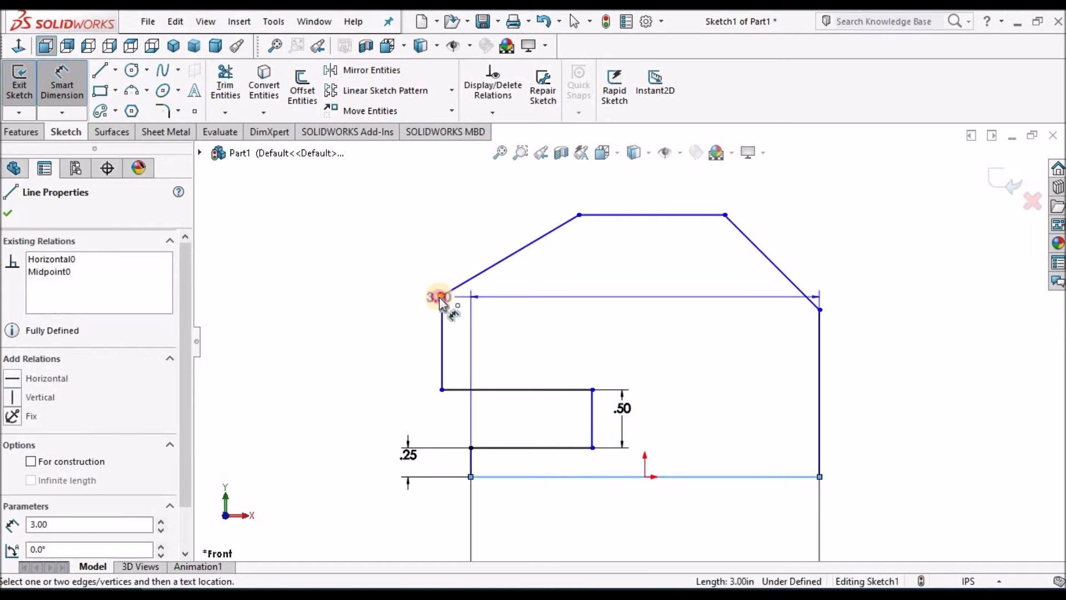
{"action": "left_click", "coordinate": [315, 328]}
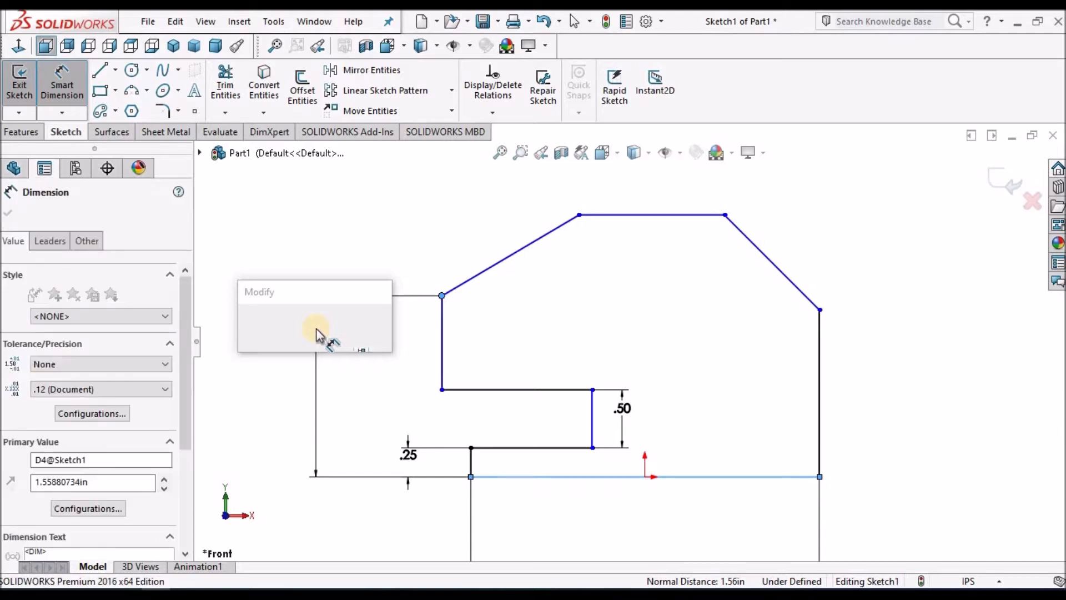
{"action": "type", "text": "1.25"}
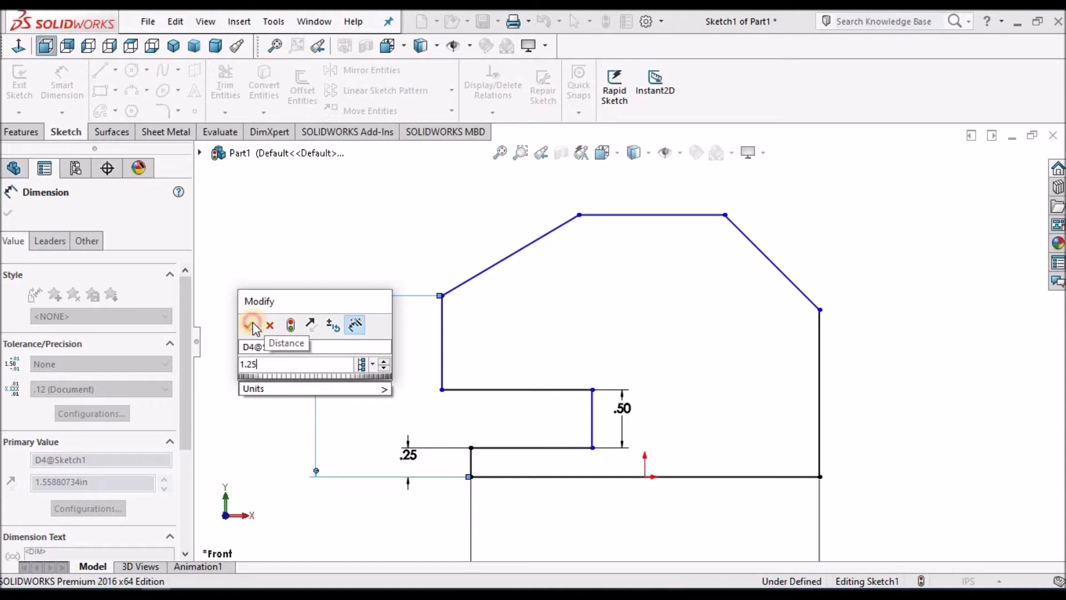
{"action": "key", "text": "Escape"}
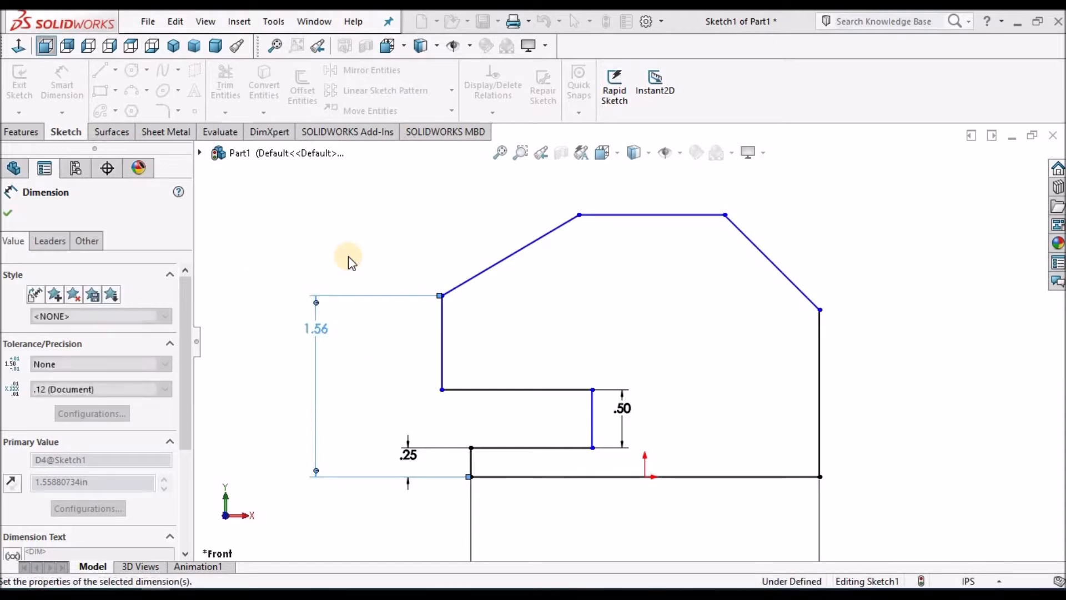
{"action": "left_click", "coordinate": [433, 249]}
Dimension the top edge's right end 0.75 in horizontally from the right vertical edge, and set the top edge's length to 1 in
{"action": "scroll", "coordinate": [434, 251], "scroll_direction": "up", "scroll_amount": 2}
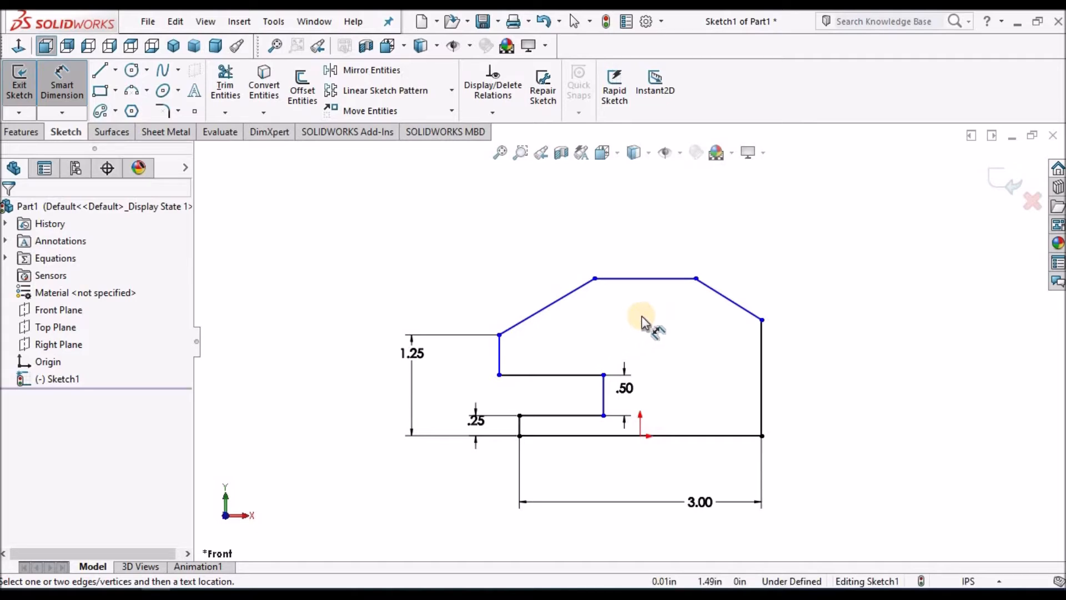
{"action": "left_click", "coordinate": [696, 279]}
{"action": "left_click", "coordinate": [762, 347]}
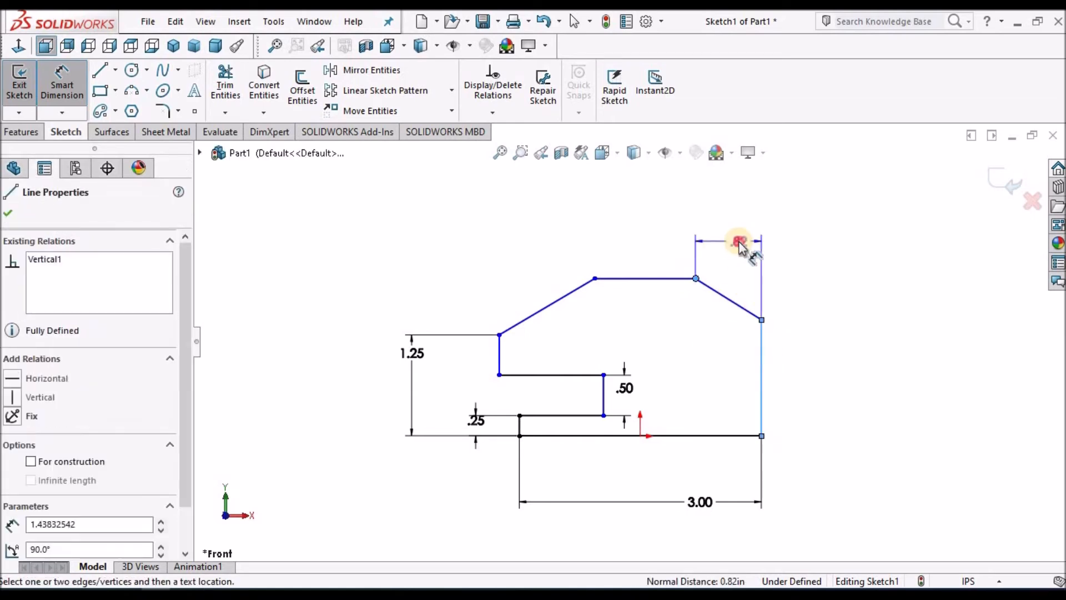
{"action": "left_click", "coordinate": [743, 249]}
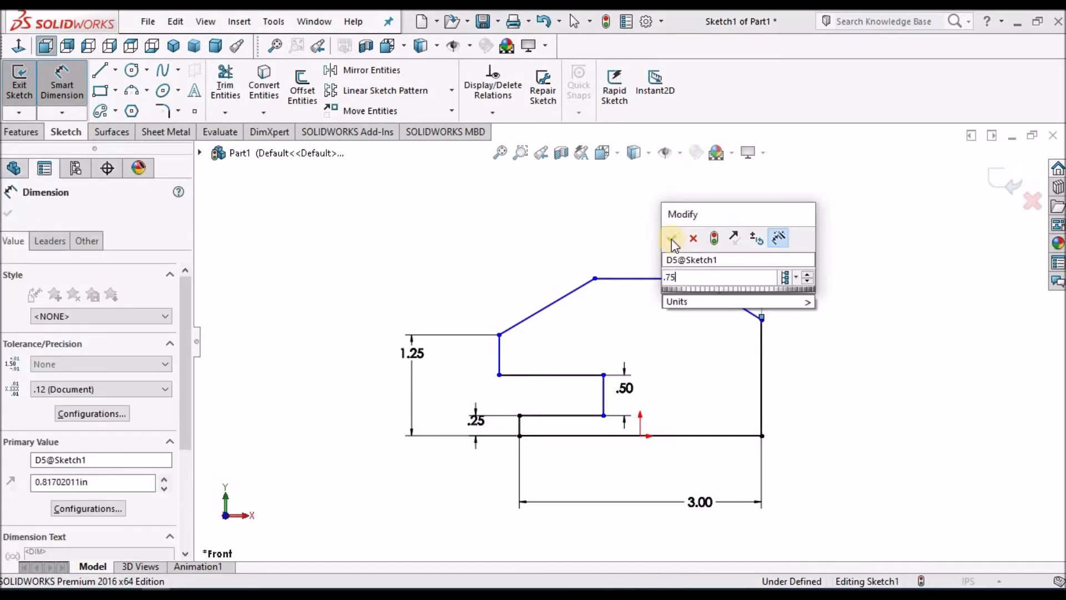
{"action": "key", "text": "Return"}
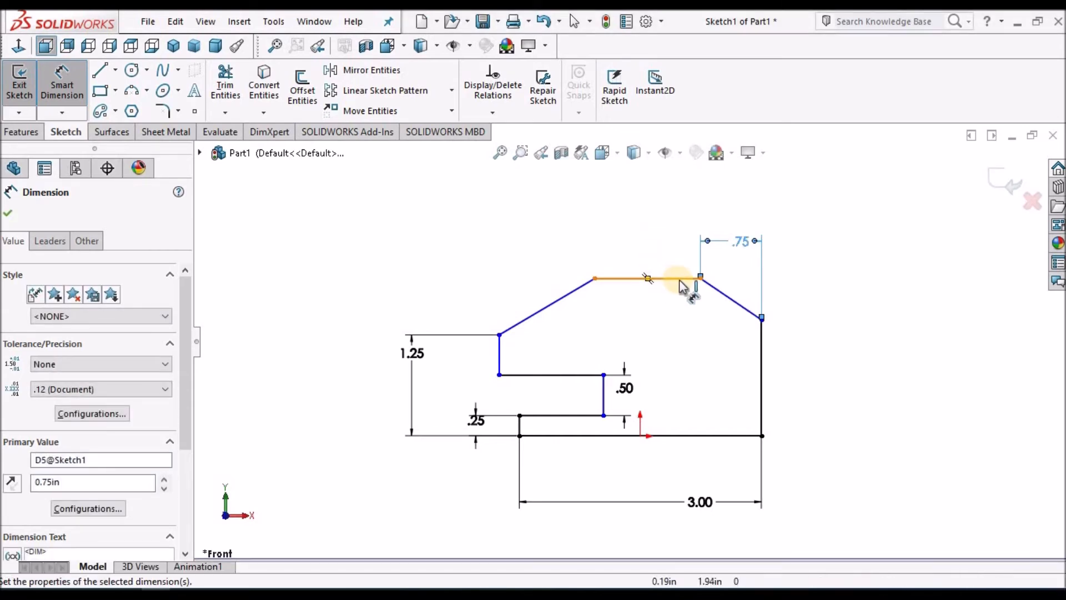
{"action": "left_click", "coordinate": [668, 240]}
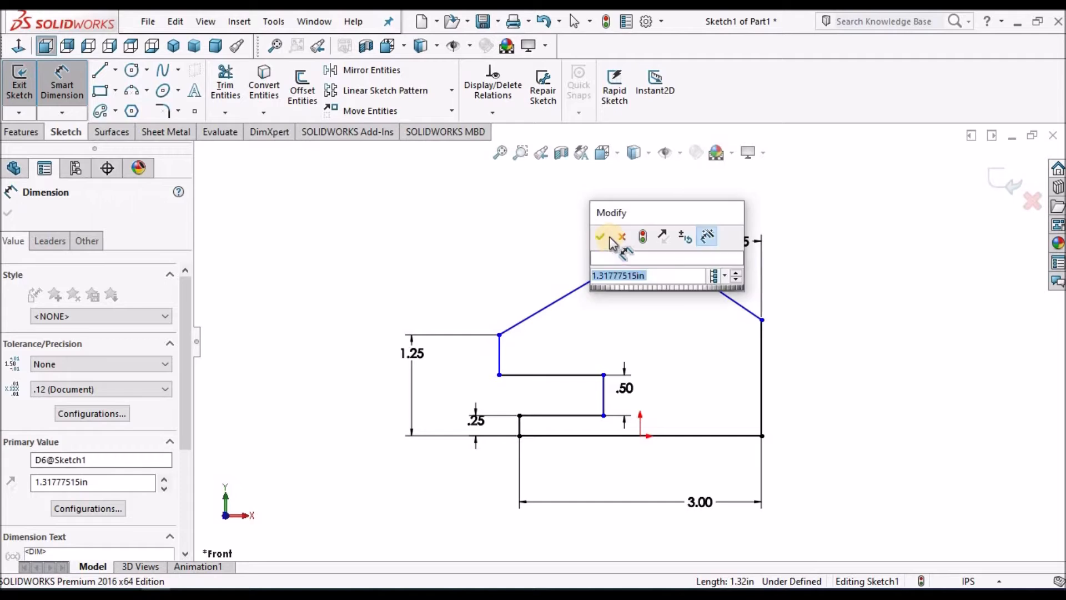
{"action": "left_click", "coordinate": [600, 237]}
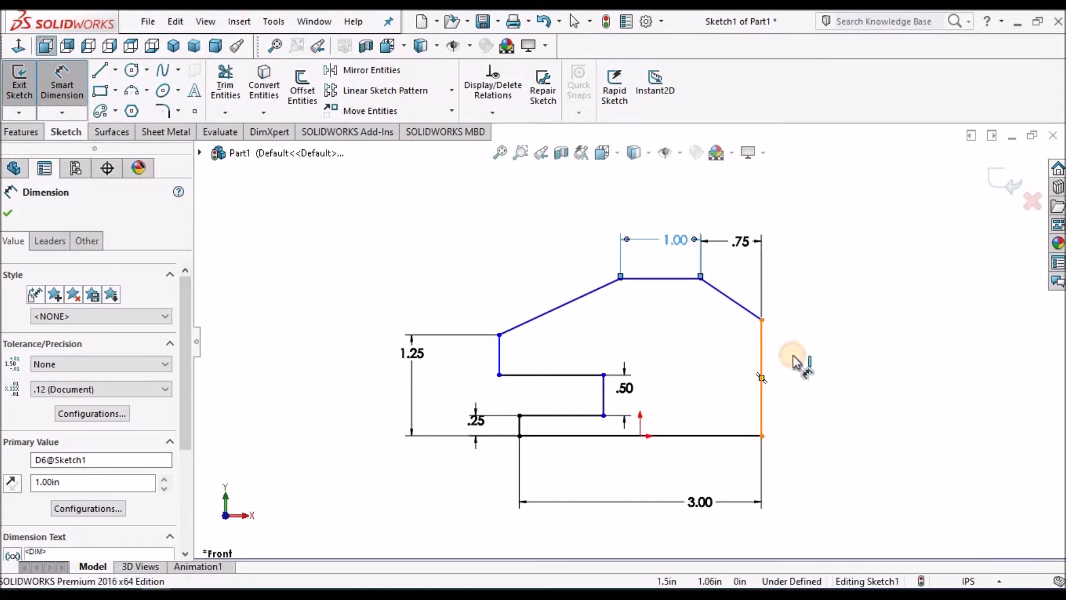
Dimension the profile's right vertical edge and set its length to 1.50 in
{"action": "left_click", "coordinate": [761, 377]}
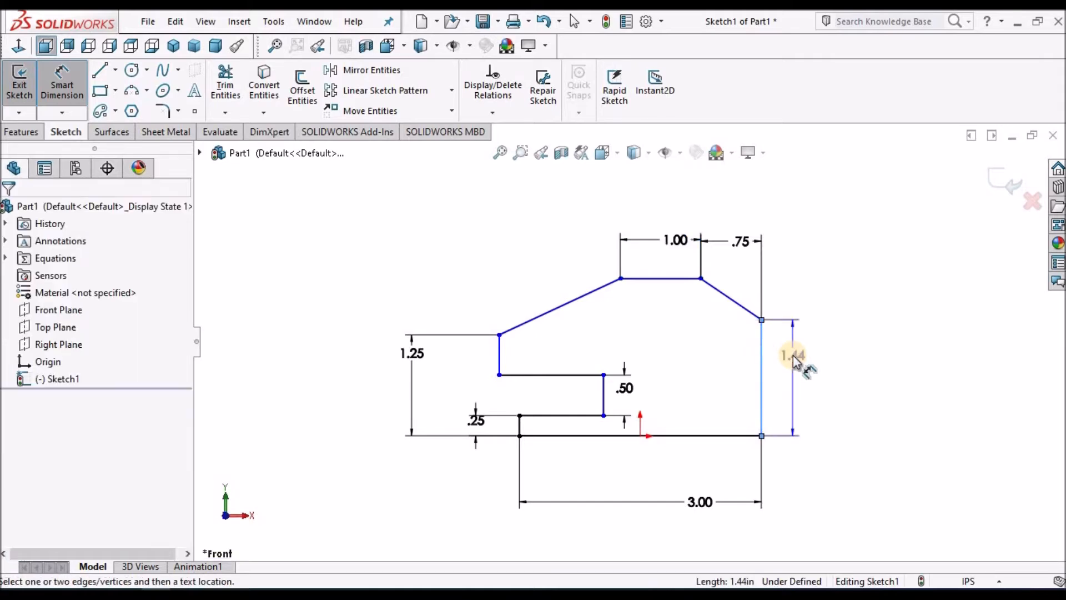
{"action": "left_click", "coordinate": [793, 360]}
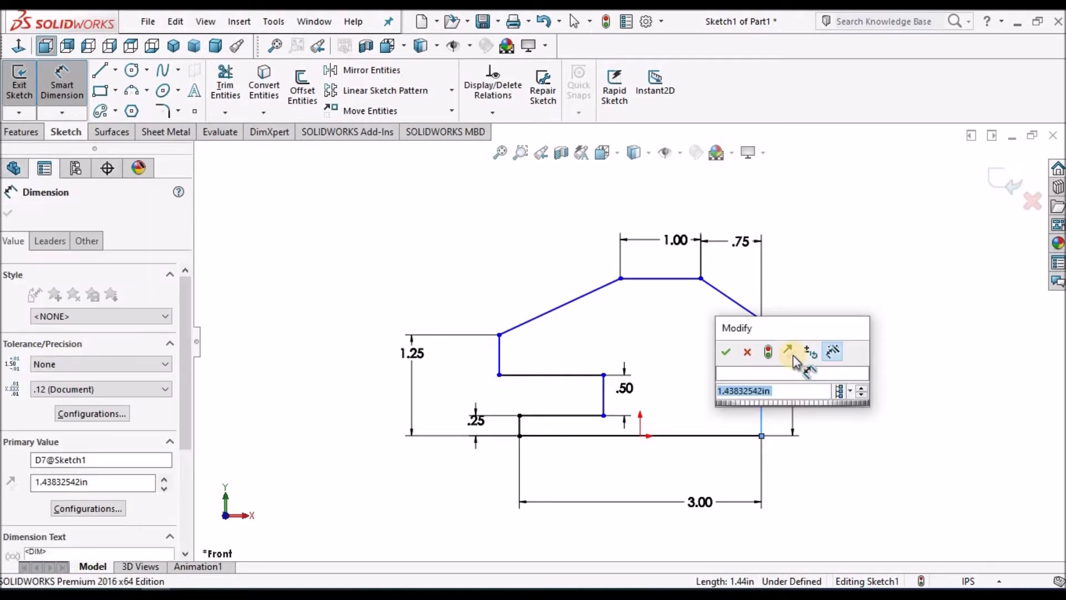
{"action": "type", "text": "1.50"}
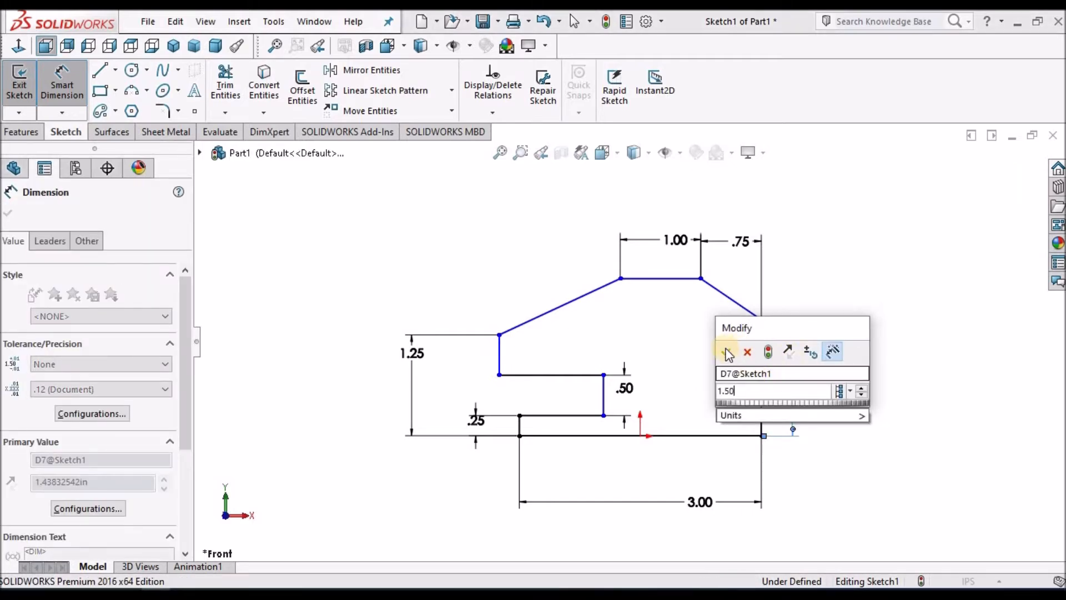
{"action": "key", "text": "Escape"}
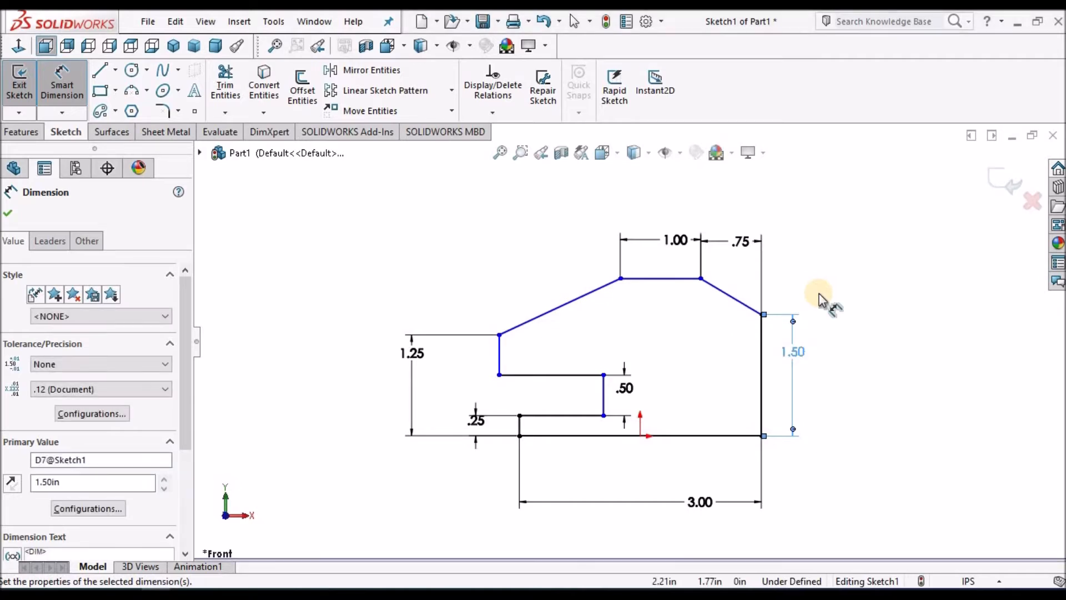
Dimension the vertical distance between the top edge and the base line and set it to 2 in
{"action": "left_click", "coordinate": [681, 279]}
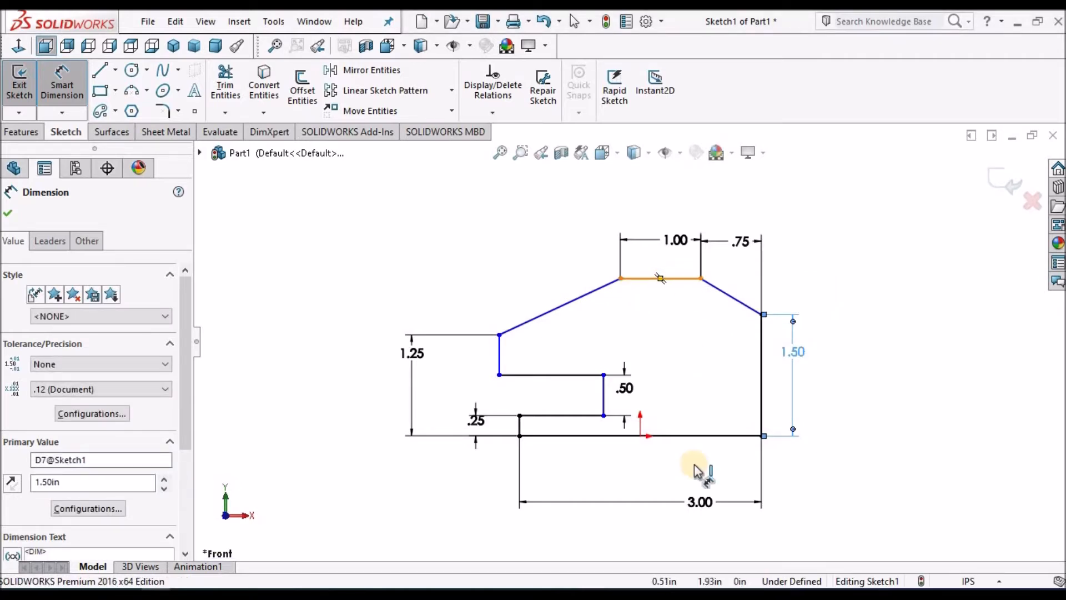
{"action": "left_click", "coordinate": [719, 434]}
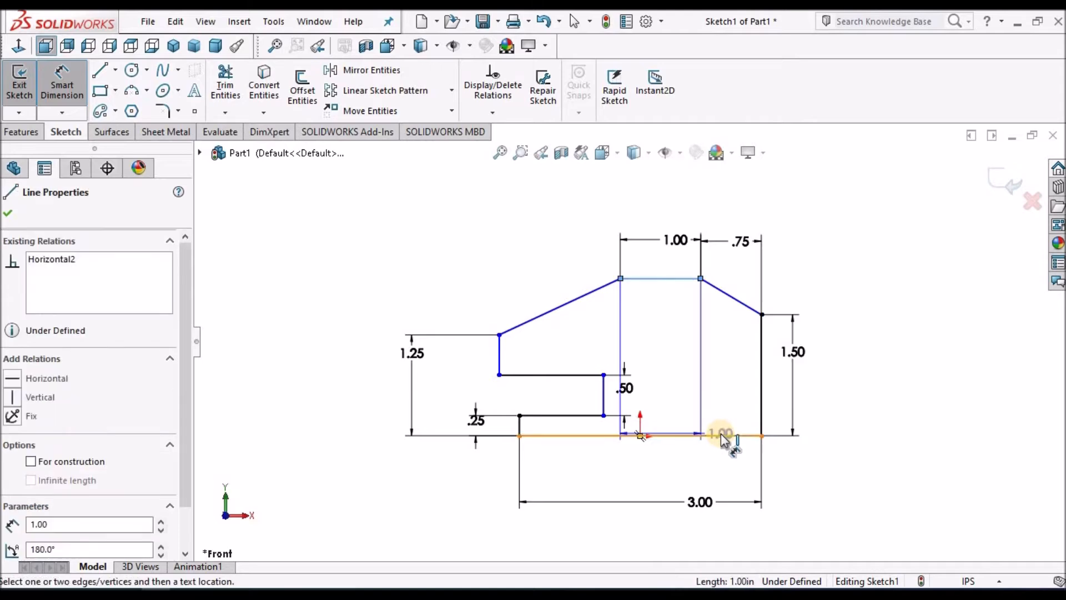
{"action": "left_click", "coordinate": [721, 435]}
{"action": "left_click", "coordinate": [871, 356]}
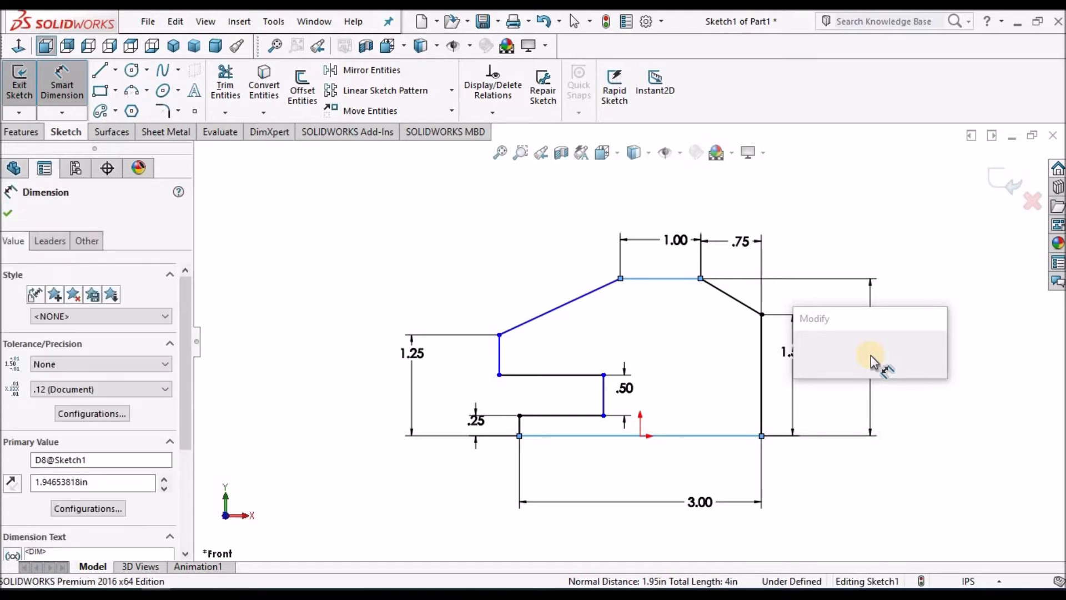
{"action": "type", "text": "2"}
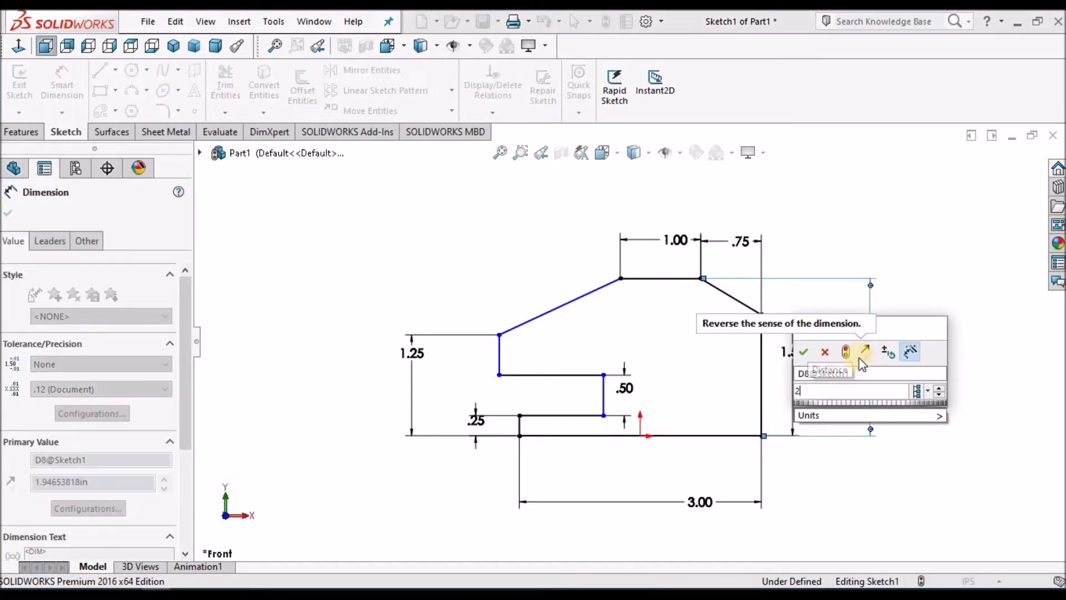
{"action": "left_click", "coordinate": [802, 352]}
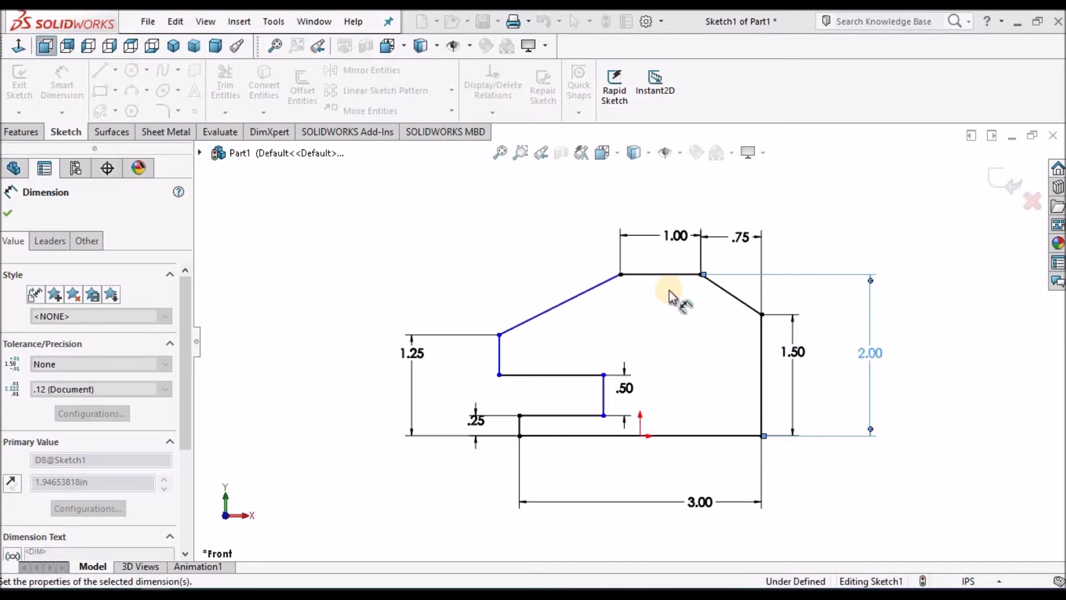
Dimension the horizontal distance from the notch's inner vertical edge to the right edge, set it to 2.25 in, and finish dimensioning
{"action": "left_click", "coordinate": [762, 398]}
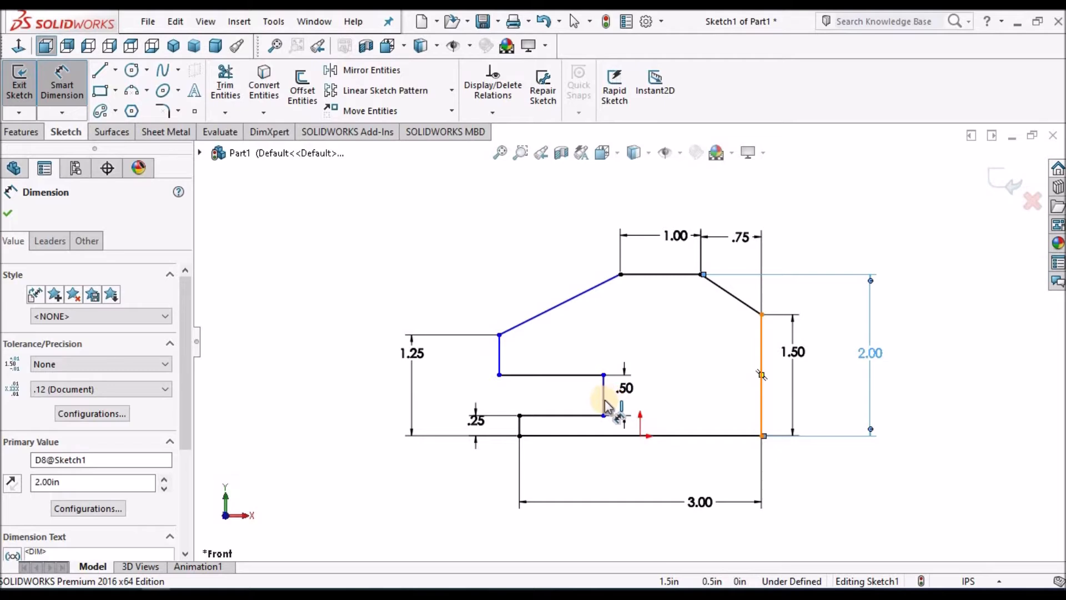
{"action": "left_click", "coordinate": [604, 402]}
{"action": "left_click", "coordinate": [604, 403]}
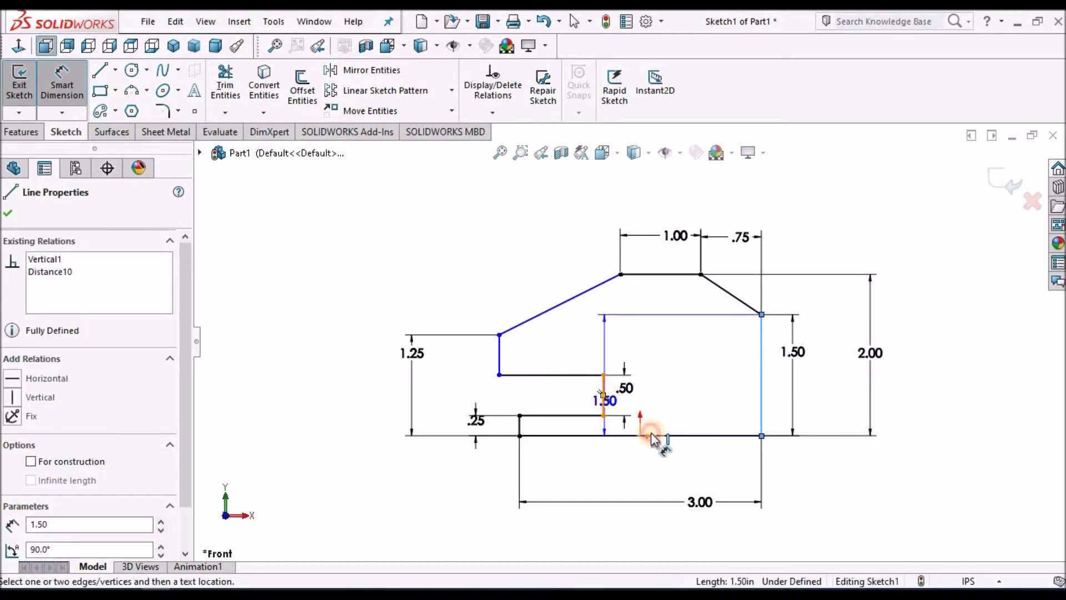
{"action": "left_click", "coordinate": [670, 466]}
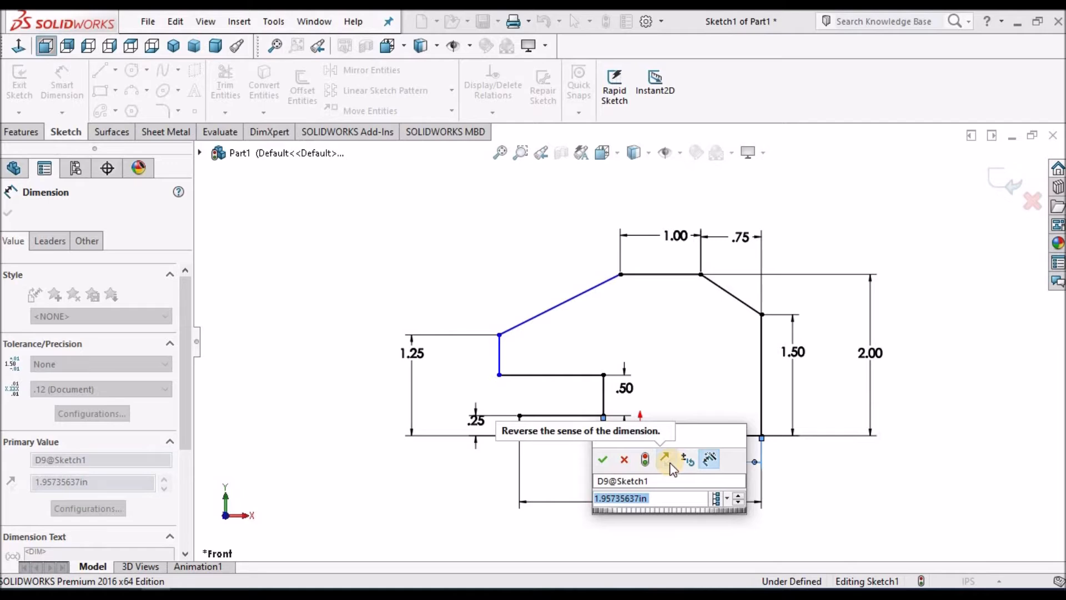
{"action": "type", "text": "2"}
{"action": "type", "text": "25"}
{"action": "key", "text": "BackSpace"}
{"action": "key", "text": "BackSpace"}
{"action": "type", "text": ".25"}
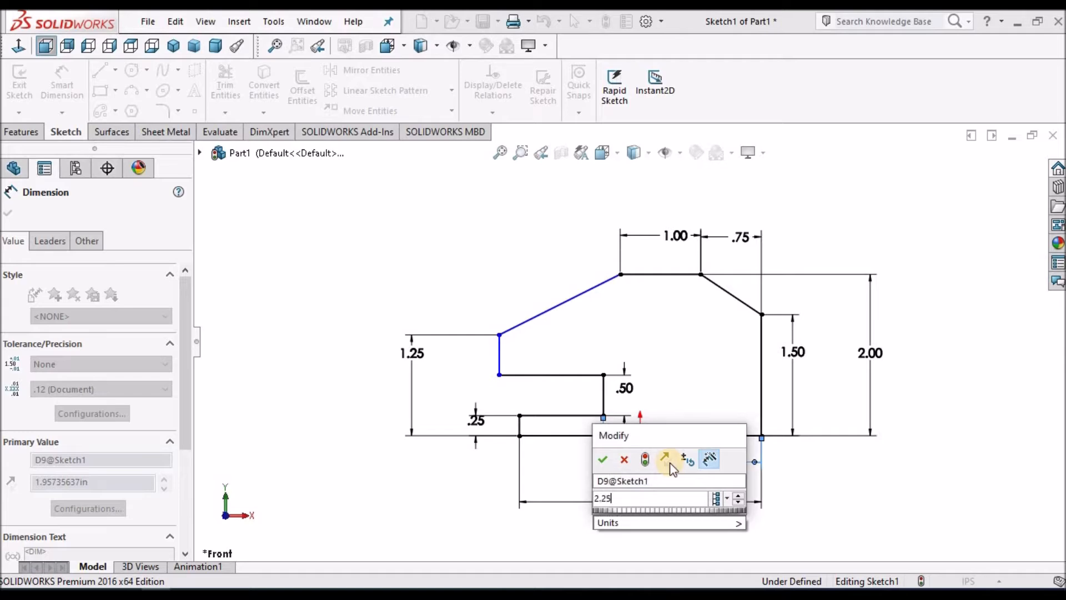
{"action": "left_click", "coordinate": [673, 363]}
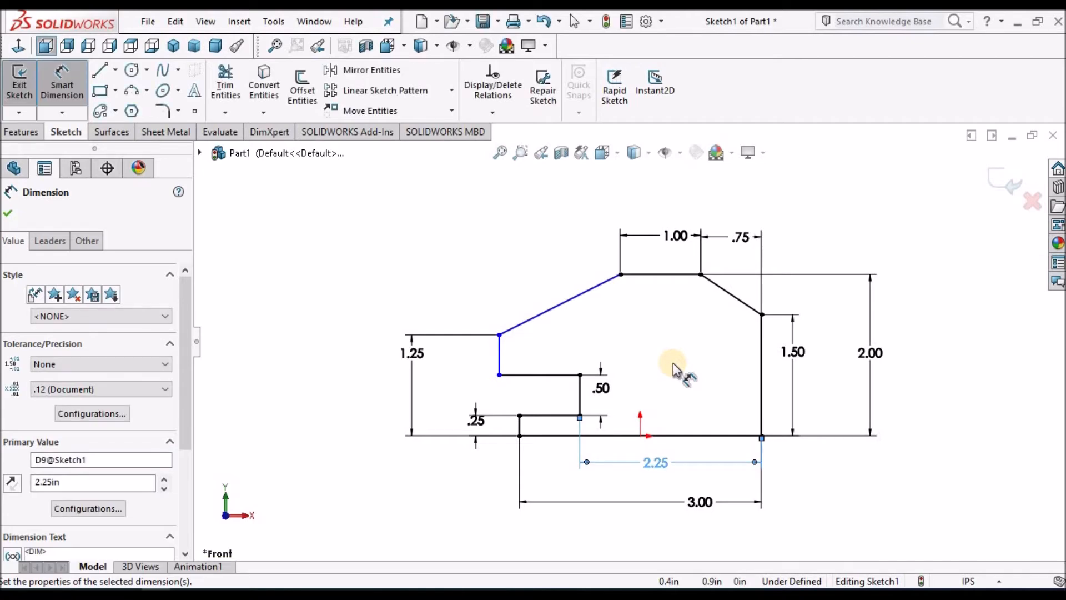
{"action": "scroll", "coordinate": [673, 369], "scroll_direction": "up", "scroll_amount": 4}
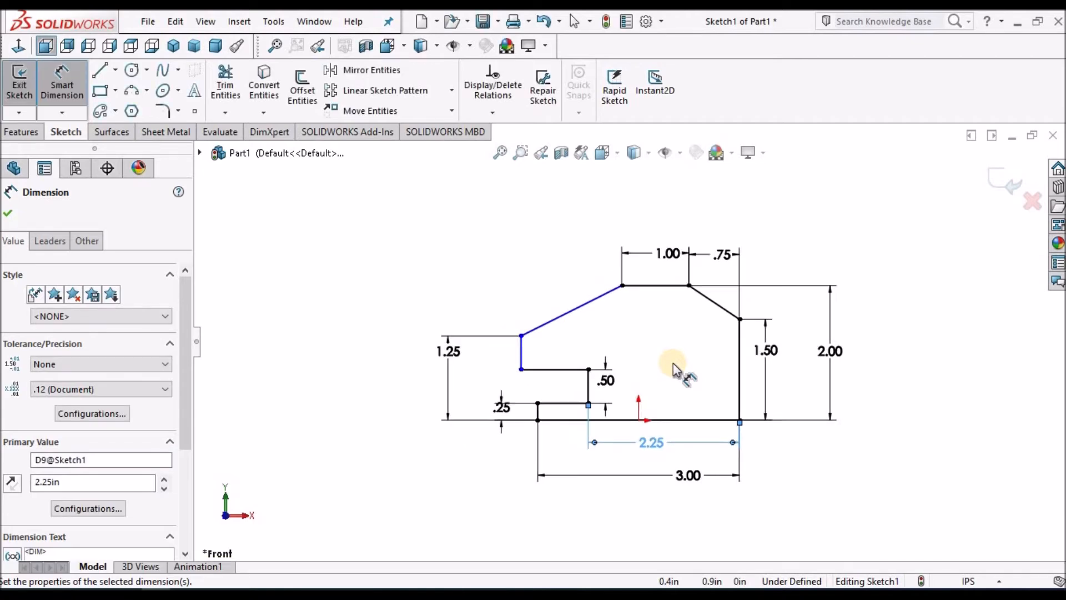
{"action": "right_click", "coordinate": [499, 275]}
{"action": "left_click", "coordinate": [415, 284]}
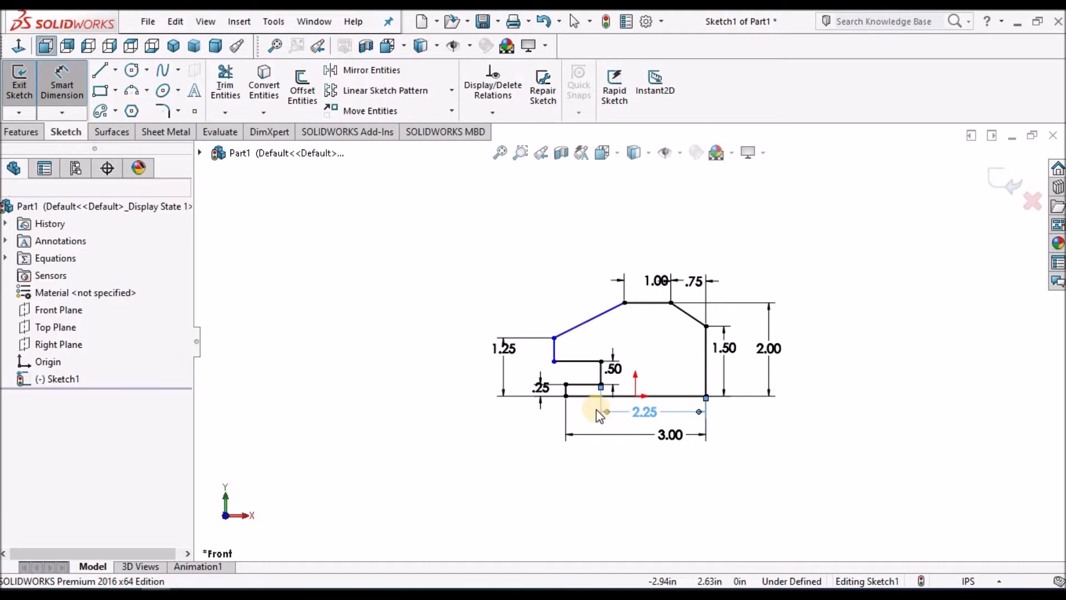
{"action": "scroll", "coordinate": [546, 383], "scroll_direction": "down", "scroll_amount": 3}
{"action": "key", "text": "Escape"}
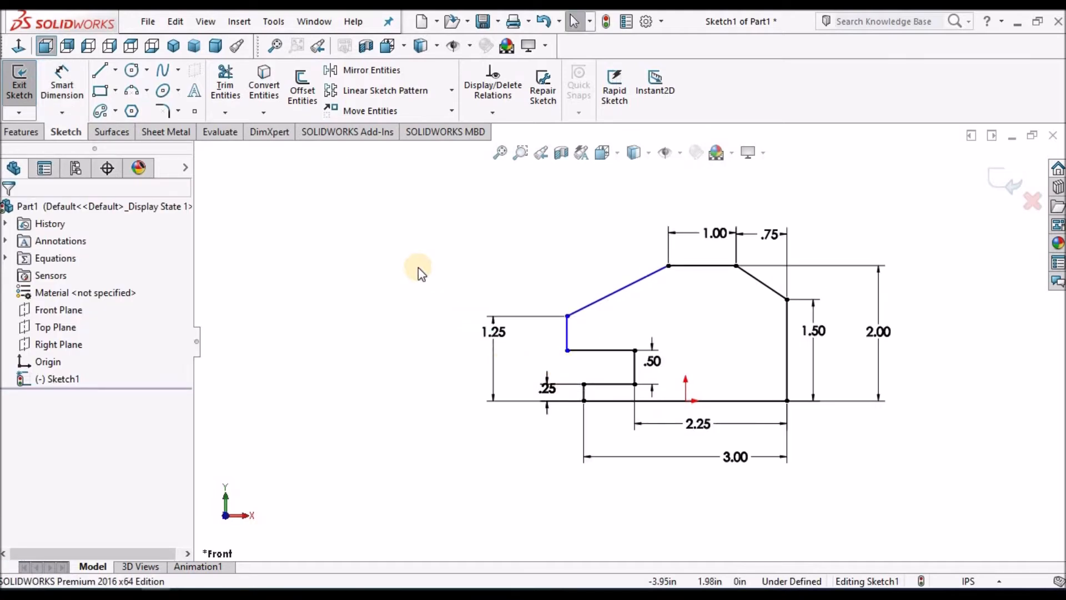
{"action": "right_click", "coordinate": [418, 268]}
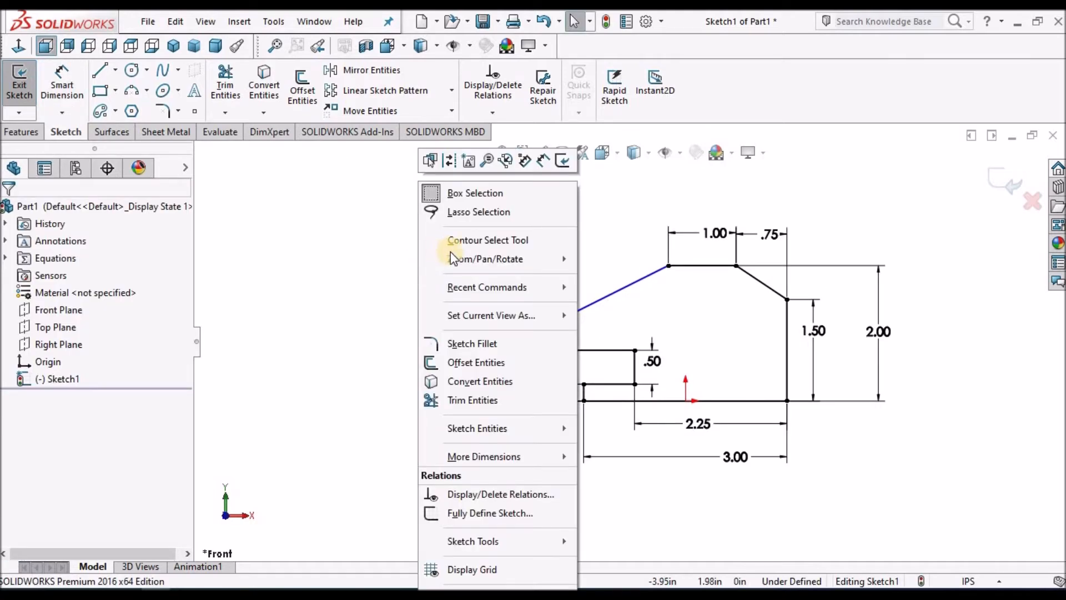
{"action": "left_click", "coordinate": [358, 295]}
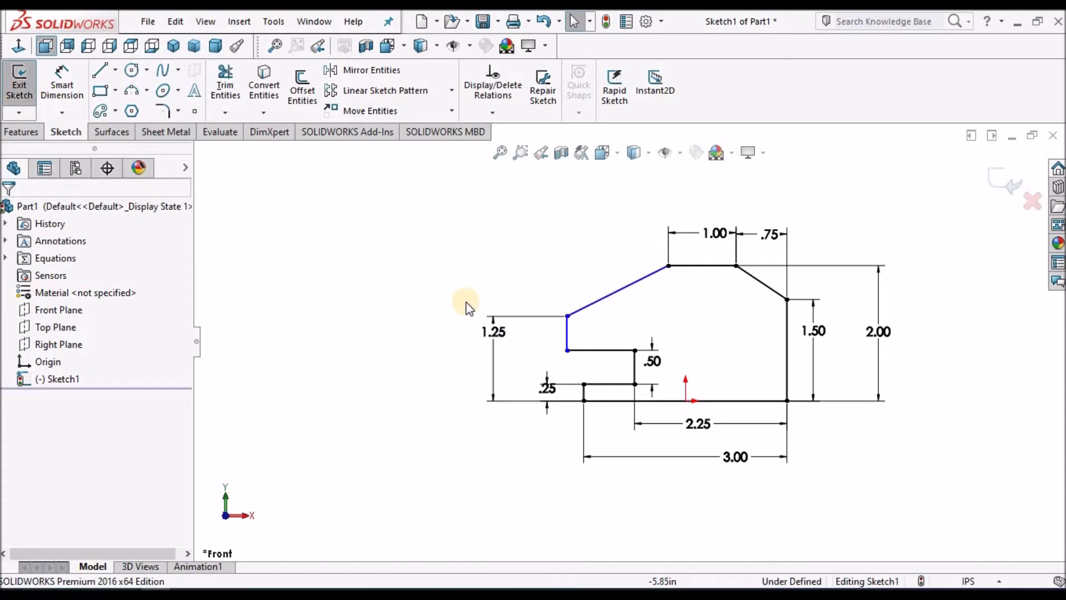
Add a collinear relation between the left vertical edge above the notch and the short vertical line below it
{"action": "scroll", "coordinate": [594, 357], "scroll_direction": "down", "scroll_amount": 3}
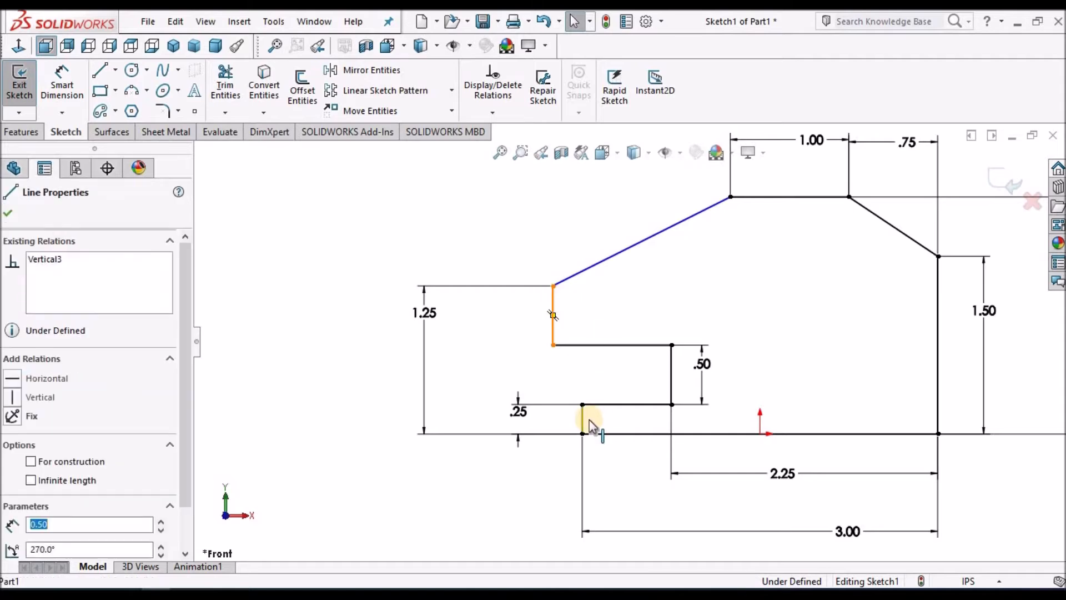
{"action": "scroll", "coordinate": [588, 418], "scroll_direction": "down", "scroll_amount": 2}
{"action": "left_click", "coordinate": [585, 402]}
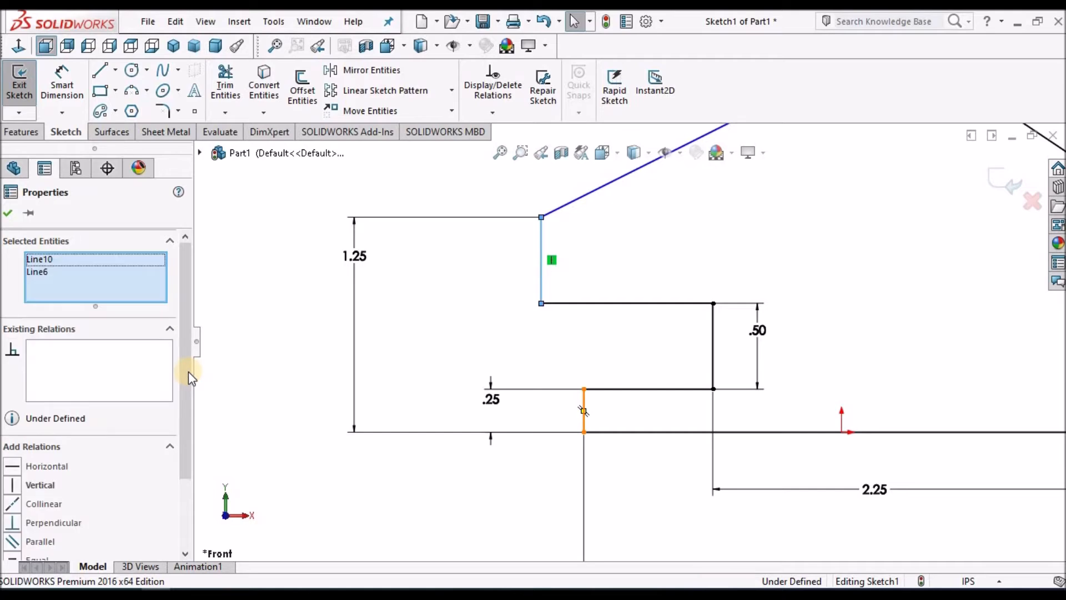
{"action": "left_click_drag", "start_coordinate": [188, 373], "coordinate": [194, 427]}
{"action": "left_click", "coordinate": [33, 428]}
{"action": "scroll", "coordinate": [407, 345], "scroll_direction": "up", "scroll_amount": 3}
{"action": "left_click", "coordinate": [326, 356]}
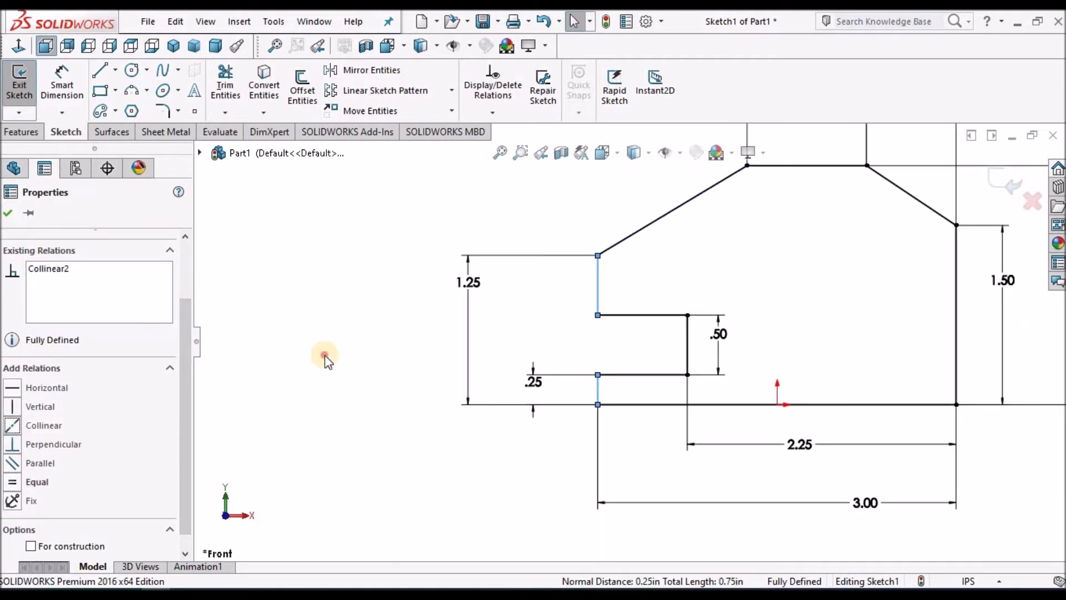
Exit the sketch and save the part as Part6 in the Workbook images folder
{"action": "scroll", "coordinate": [791, 303], "scroll_direction": "up", "scroll_amount": 1}
{"action": "scroll", "coordinate": [793, 308], "scroll_direction": "down", "scroll_amount": 2}
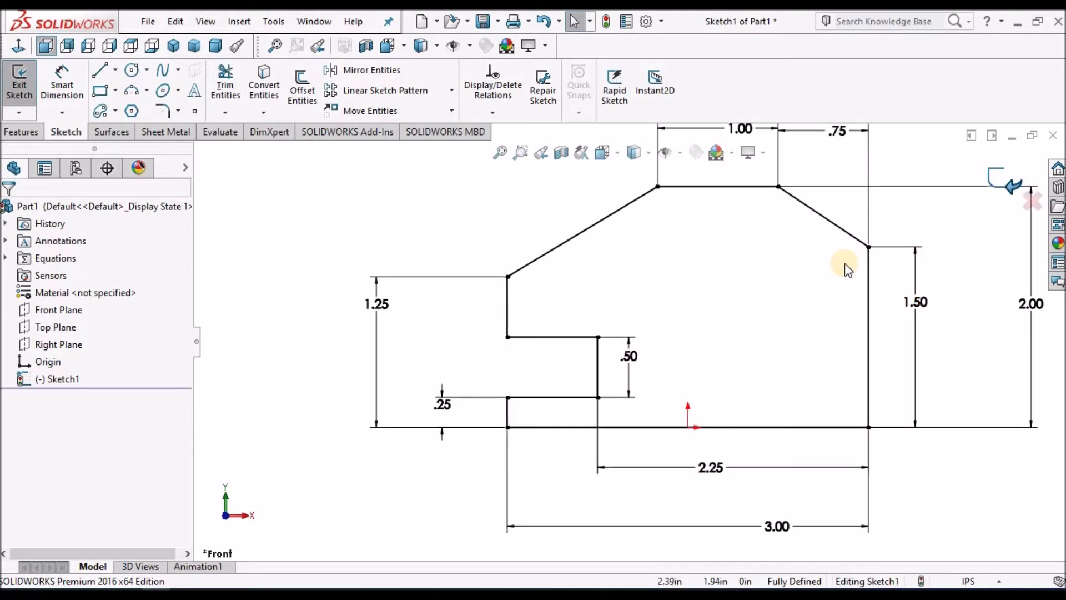
{"action": "scroll", "coordinate": [797, 302], "scroll_direction": "up", "scroll_amount": 3}
{"action": "scroll", "coordinate": [825, 297], "scroll_direction": "down", "scroll_amount": 2}
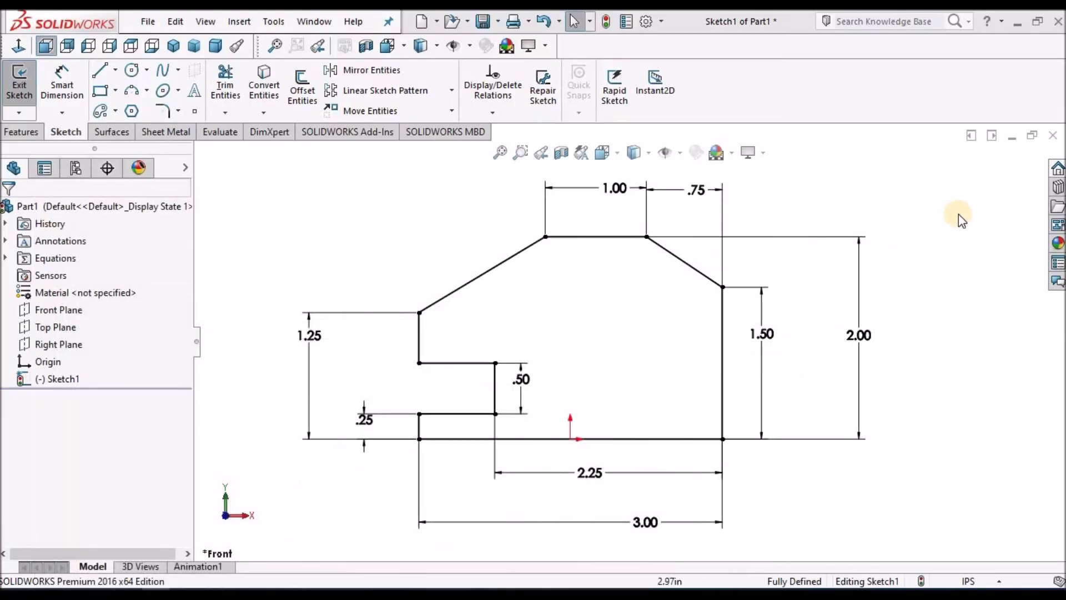
{"action": "left_click", "coordinate": [1005, 183]}
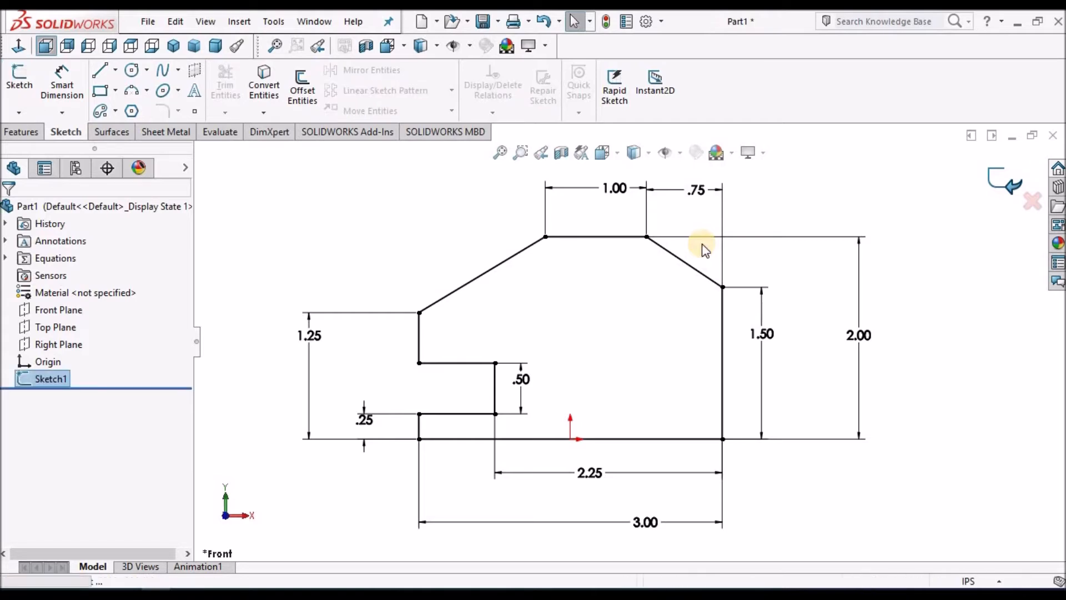
{"action": "left_click", "coordinate": [483, 22]}
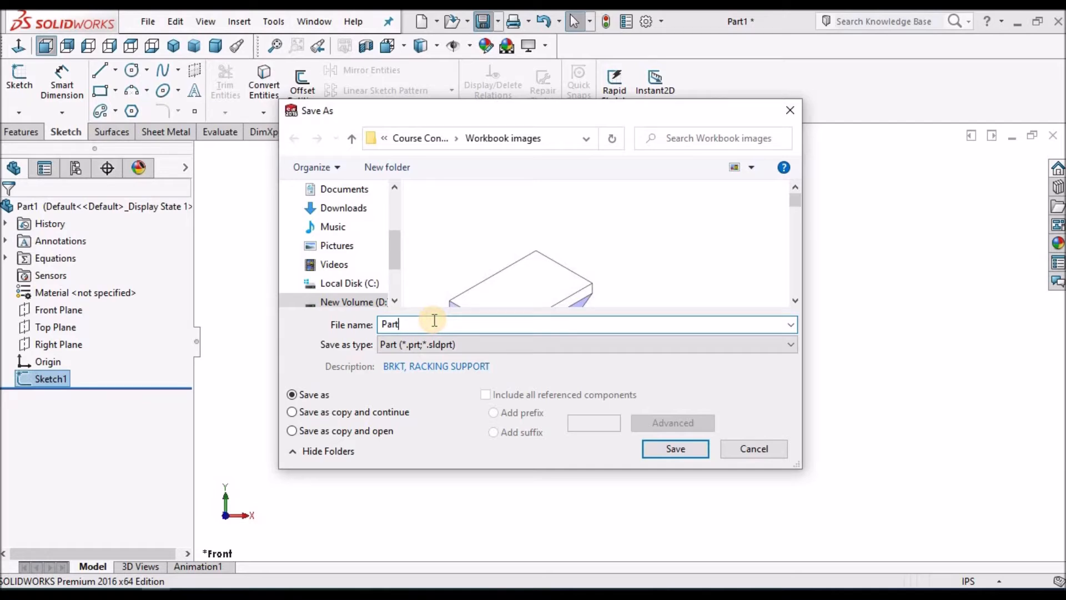
{"action": "left_click", "coordinate": [675, 449]}
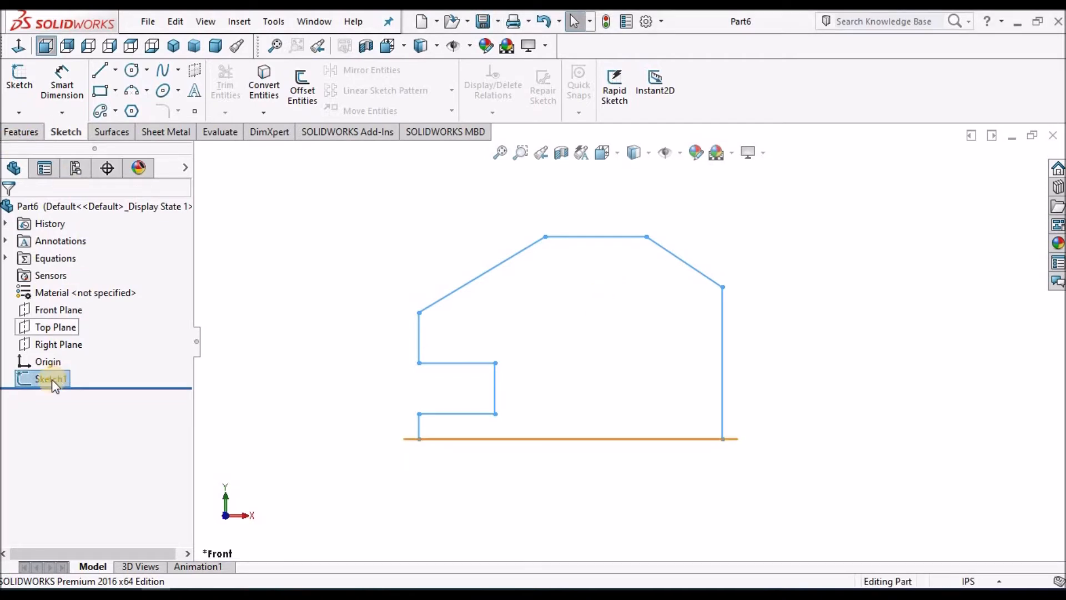
Extrude the profile sketch as a blind boss to a depth of 3 in and save the part
{"action": "left_click", "coordinate": [26, 132]}
{"action": "left_click", "coordinate": [26, 92]}
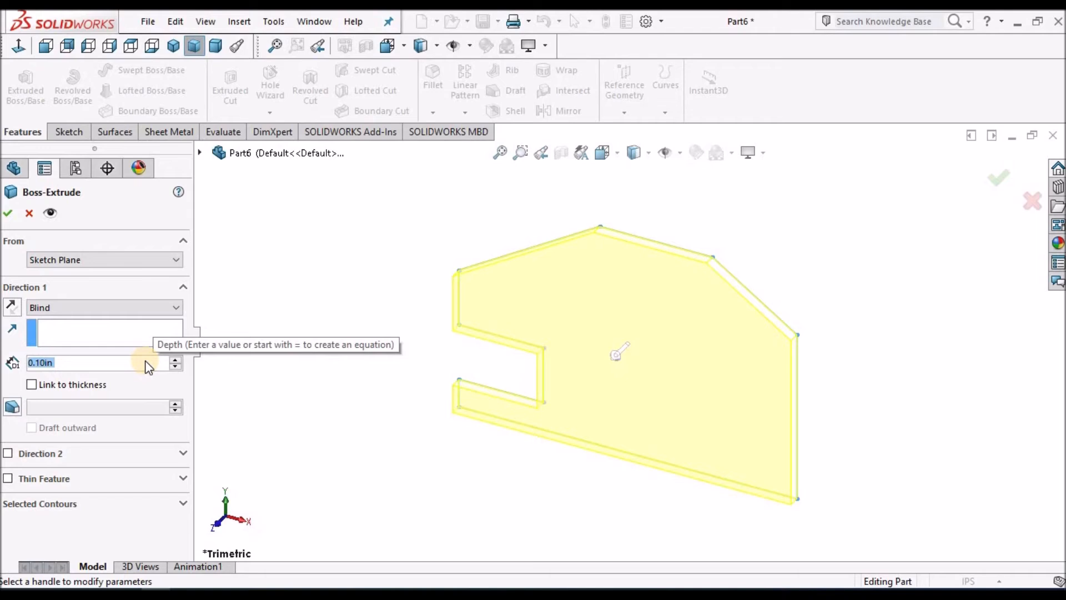
{"action": "type", "text": "5"}
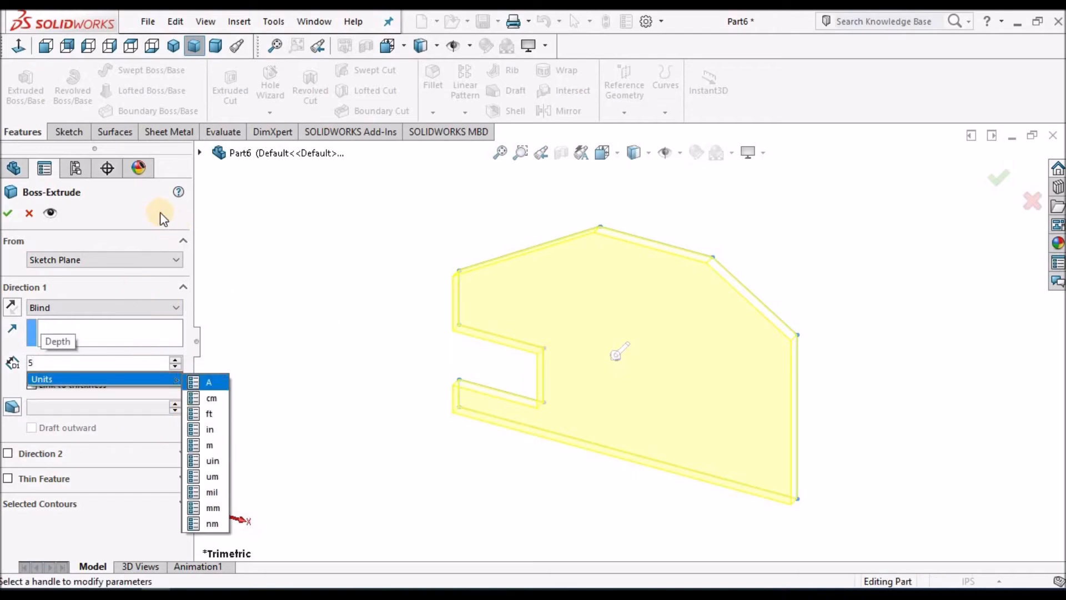
{"action": "key", "text": "Return"}
{"action": "scroll", "coordinate": [373, 292], "scroll_direction": "up", "scroll_amount": 2}
{"action": "double_click", "coordinate": [92, 363]}
{"action": "type", "text": "3"}
{"action": "key", "text": "Return"}
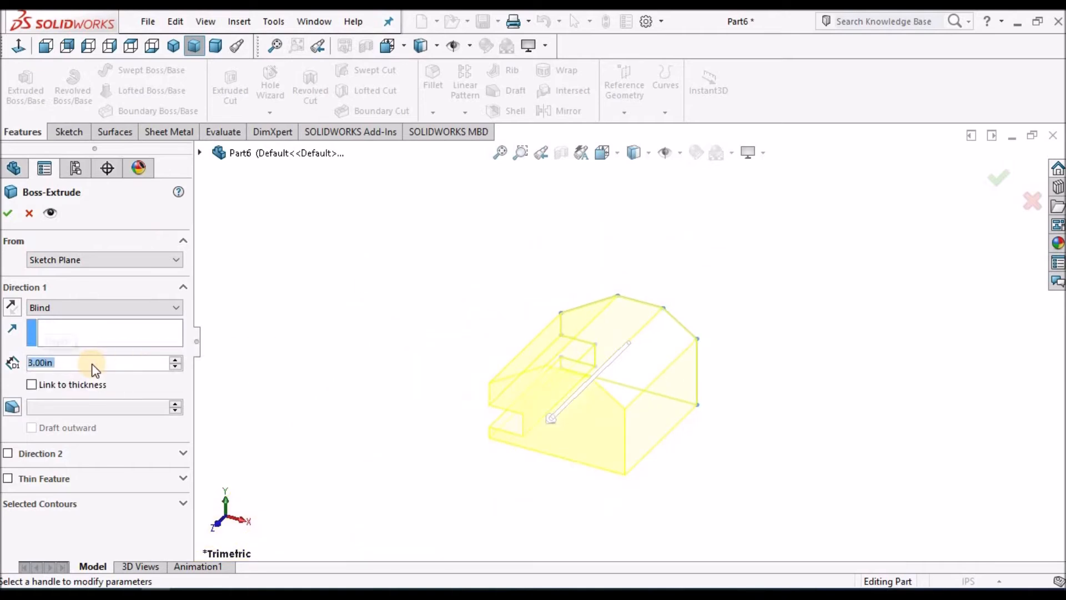
{"action": "left_click", "coordinate": [9, 214]}
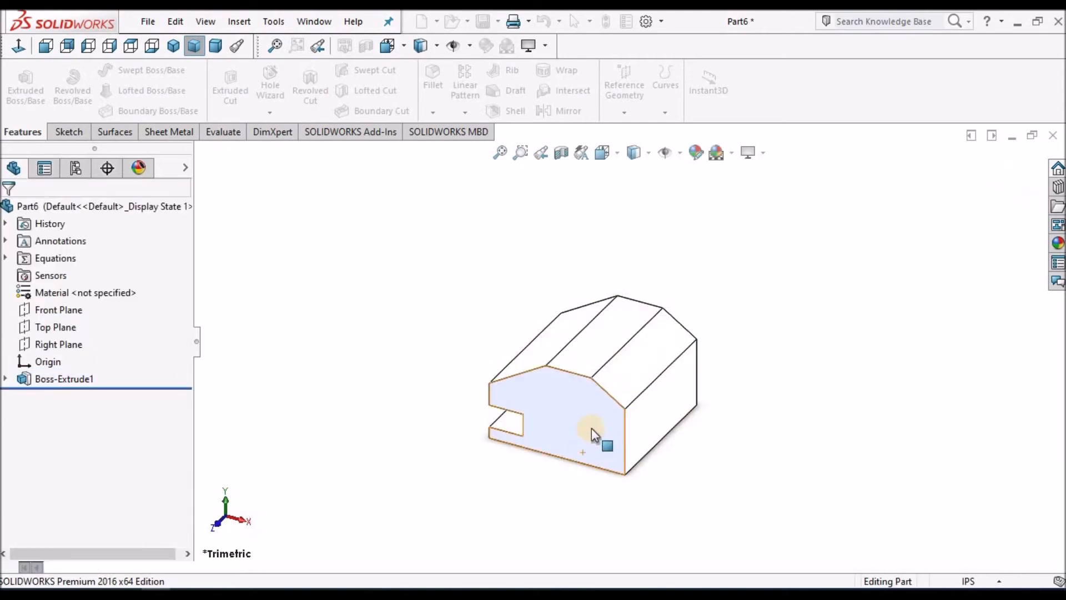
{"action": "scroll", "coordinate": [591, 428], "scroll_direction": "down", "scroll_amount": 1}
{"action": "left_click", "coordinate": [484, 21]}
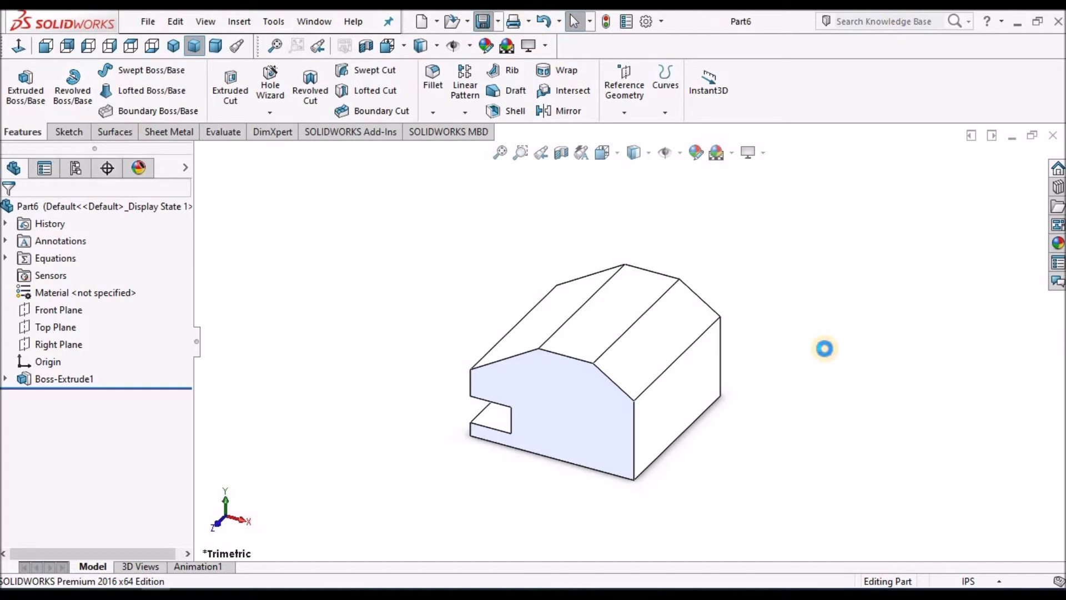
Apply a light green appearance from the standard color swatches to the whole part
{"action": "right_click", "coordinate": [86, 208]}
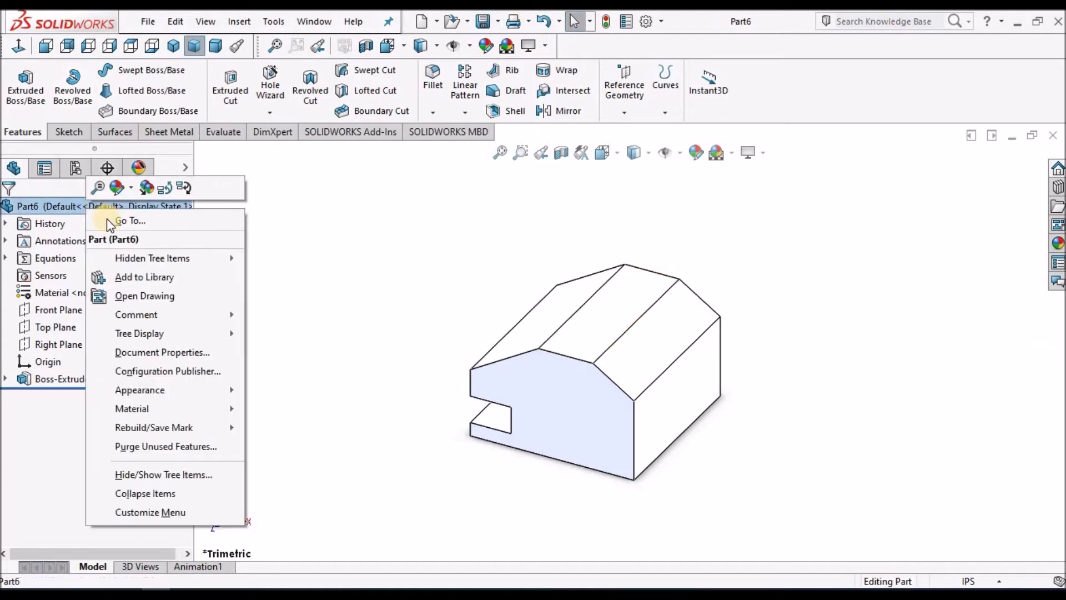
{"action": "left_click", "coordinate": [132, 189]}
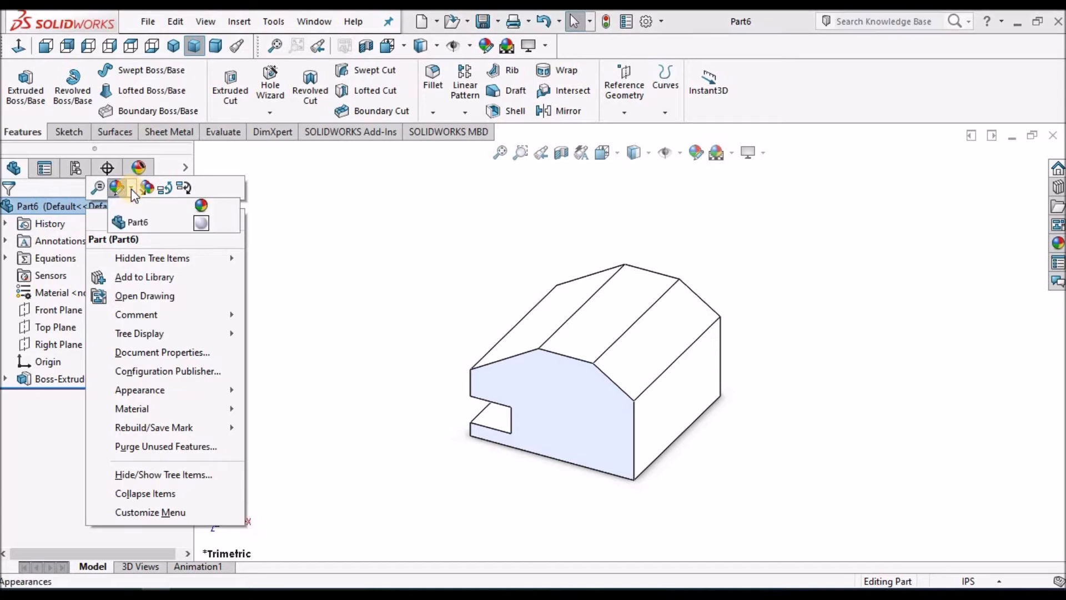
{"action": "left_click", "coordinate": [138, 224]}
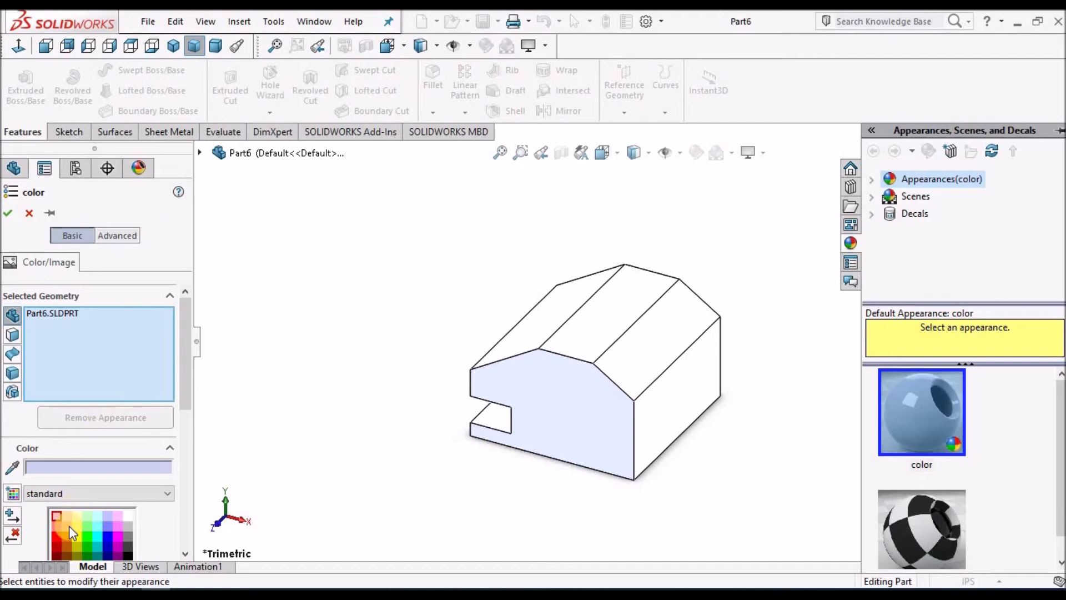
{"action": "left_click", "coordinate": [69, 525]}
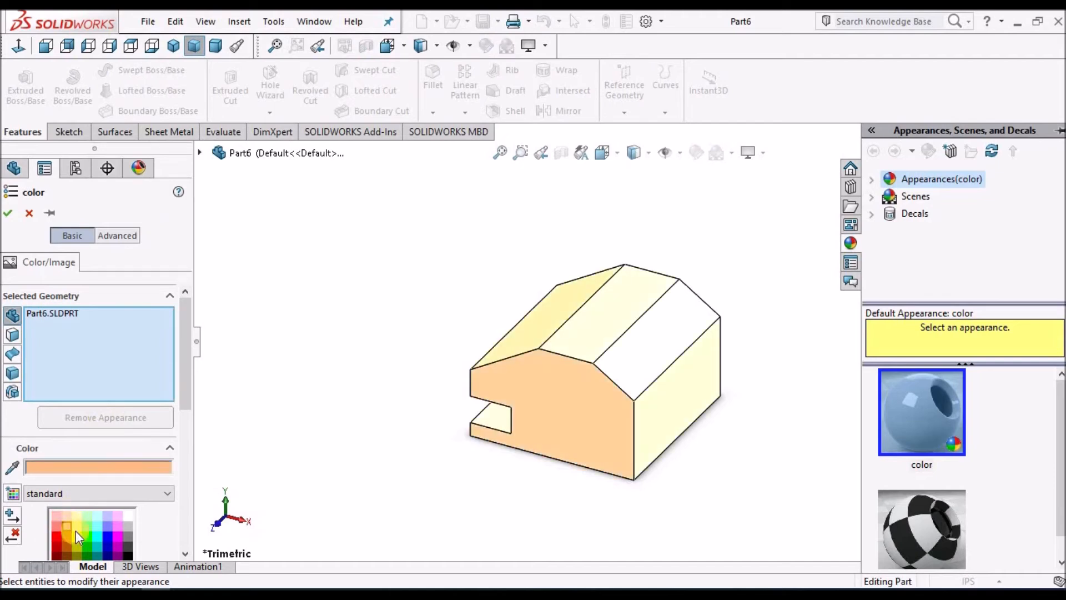
{"action": "left_click", "coordinate": [88, 525]}
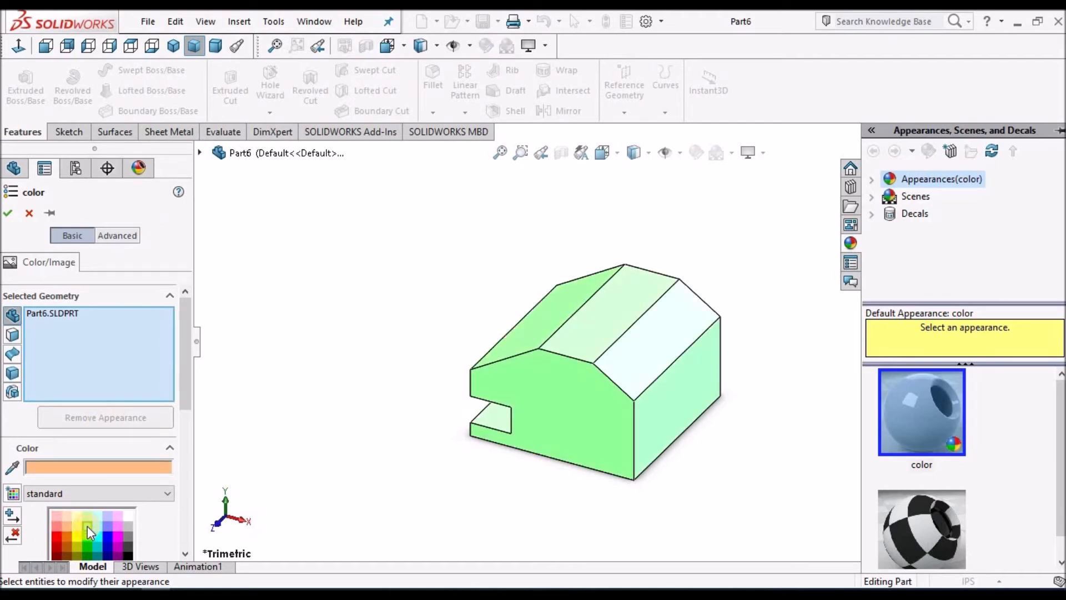
{"action": "left_click", "coordinate": [8, 213]}
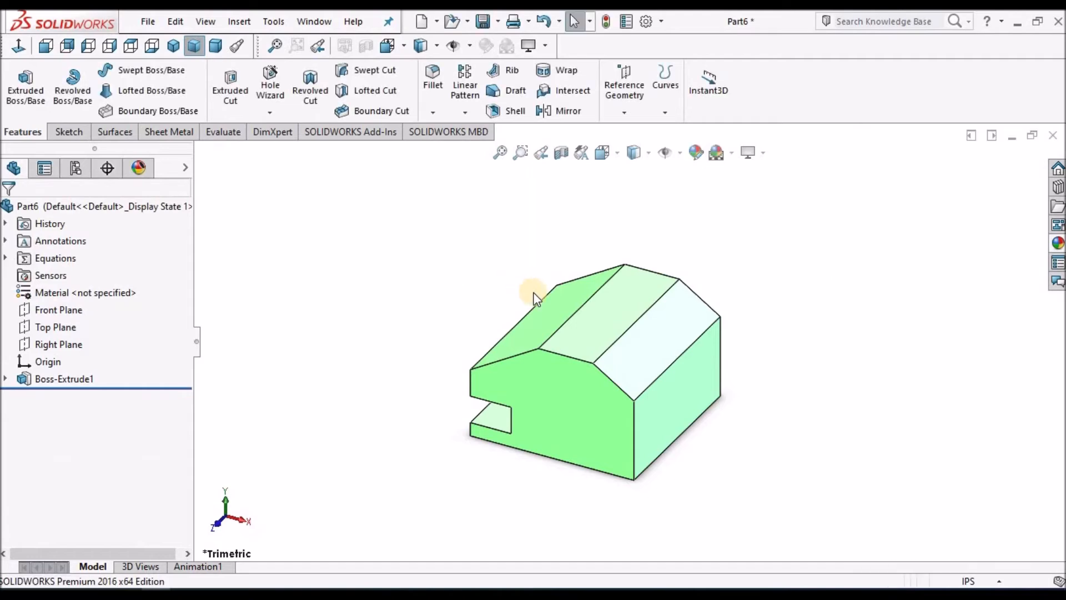
{"action": "scroll", "coordinate": [625, 349], "scroll_direction": "up", "scroll_amount": 3}
{"action": "scroll", "coordinate": [615, 380], "scroll_direction": "down", "scroll_amount": 4}
{"action": "scroll", "coordinate": [633, 340], "scroll_direction": "up", "scroll_amount": 1}
{"action": "mouse_move", "coordinate": [636, 343]}
{"action": "middle_mouse_down"}
{"action": "mouse_move", "coordinate": [736, 346]}
{"action": "mouse_move", "coordinate": [742, 508]}
{"action": "middle_mouse_up"}
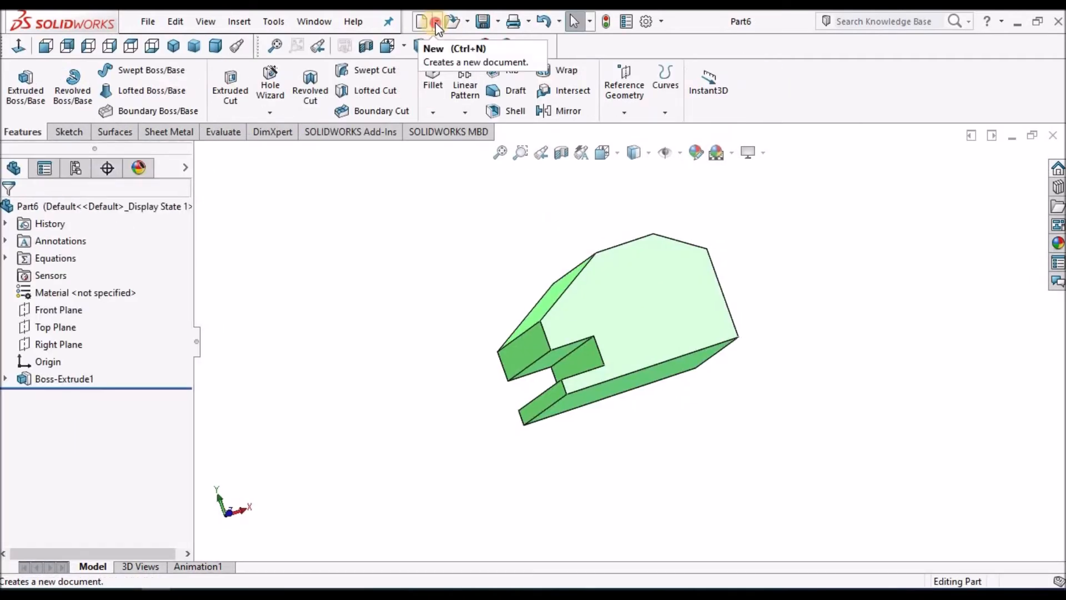
Create a new drawing document from the Youtube A4 Sheet template
{"action": "left_click", "coordinate": [437, 22]}
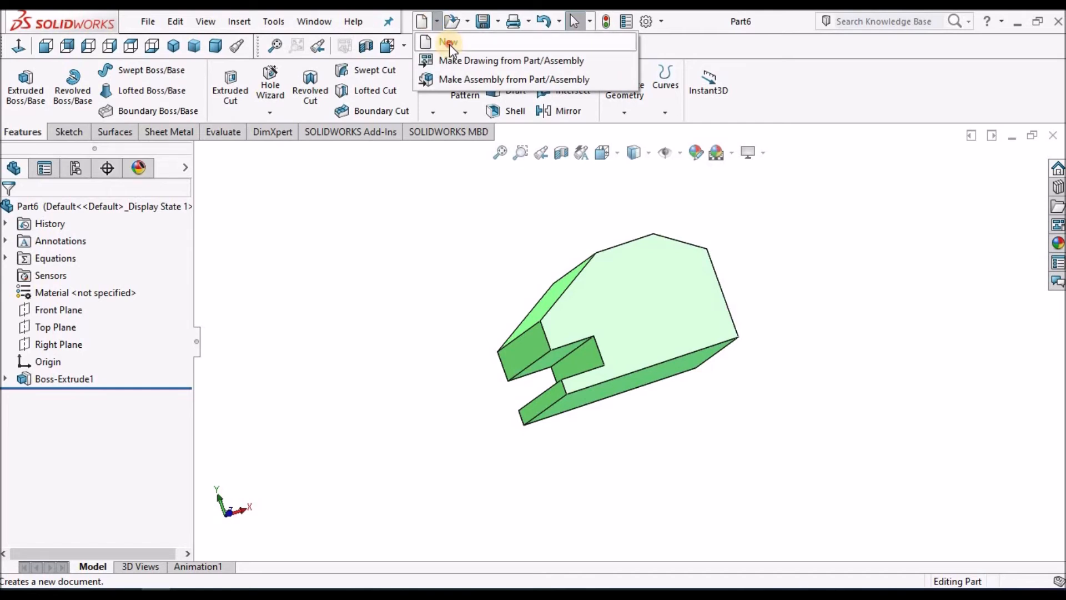
{"action": "left_click", "coordinate": [449, 44]}
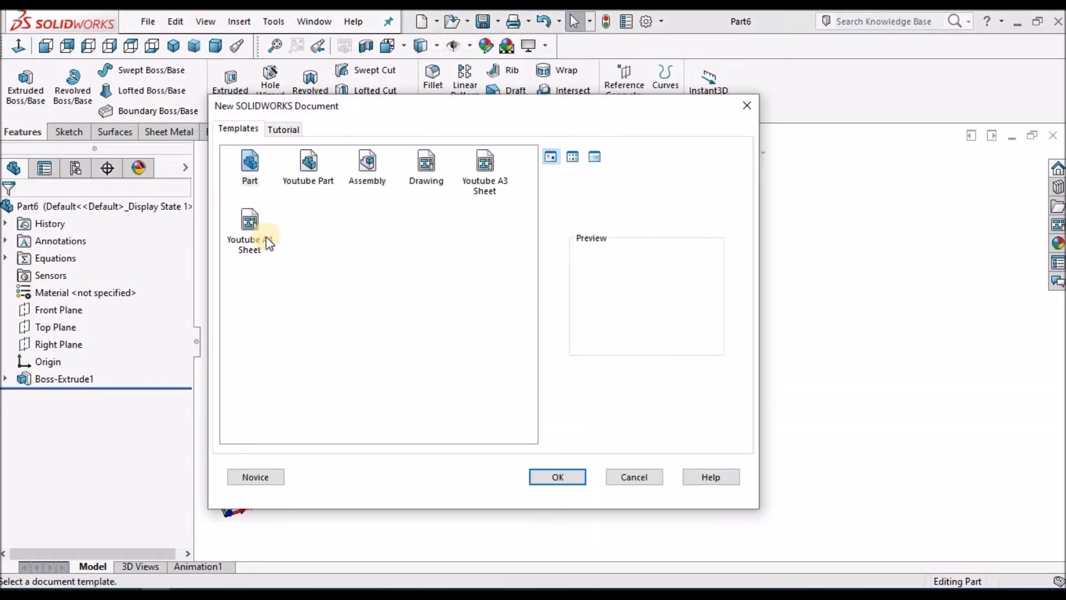
{"action": "left_click", "coordinate": [256, 237]}
{"action": "left_click", "coordinate": [556, 477]}
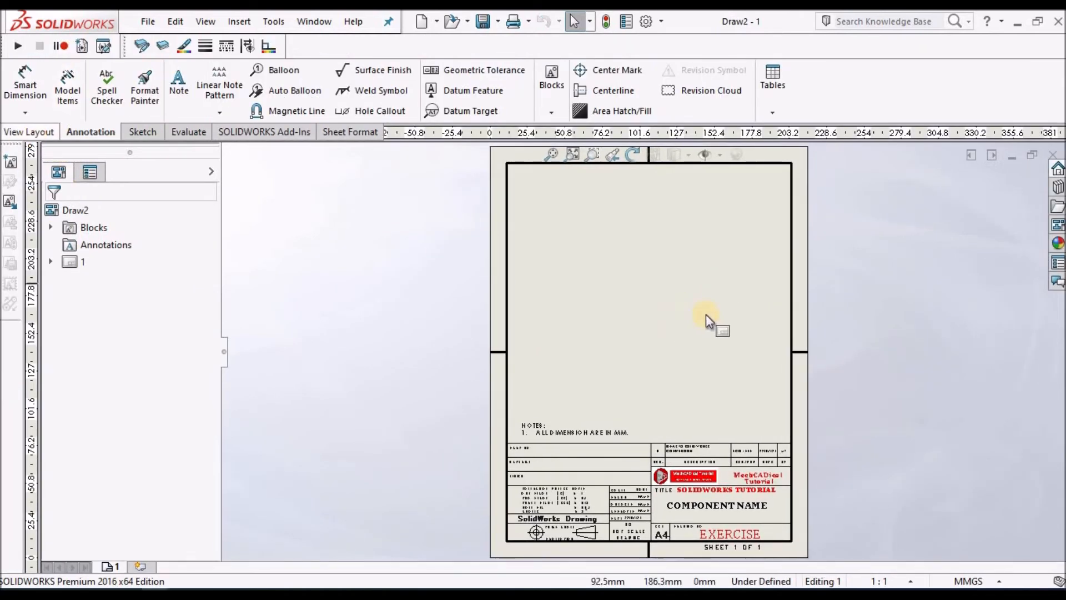
Insert a model view of Part6 in front orientation and place it in the upper half of the sheet
{"action": "left_click", "coordinate": [47, 132]}
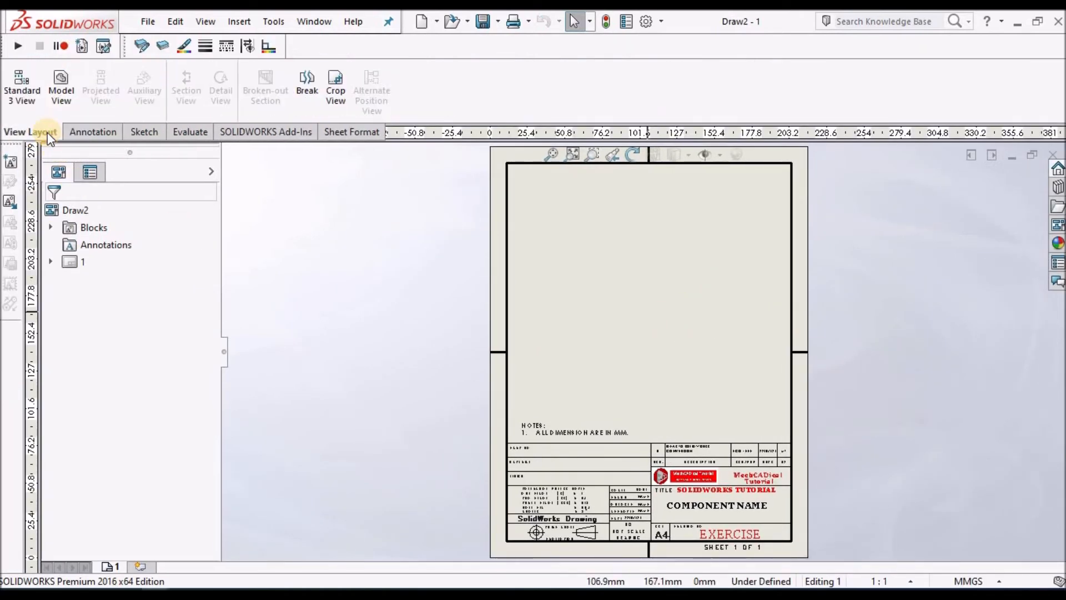
{"action": "left_click", "coordinate": [70, 83]}
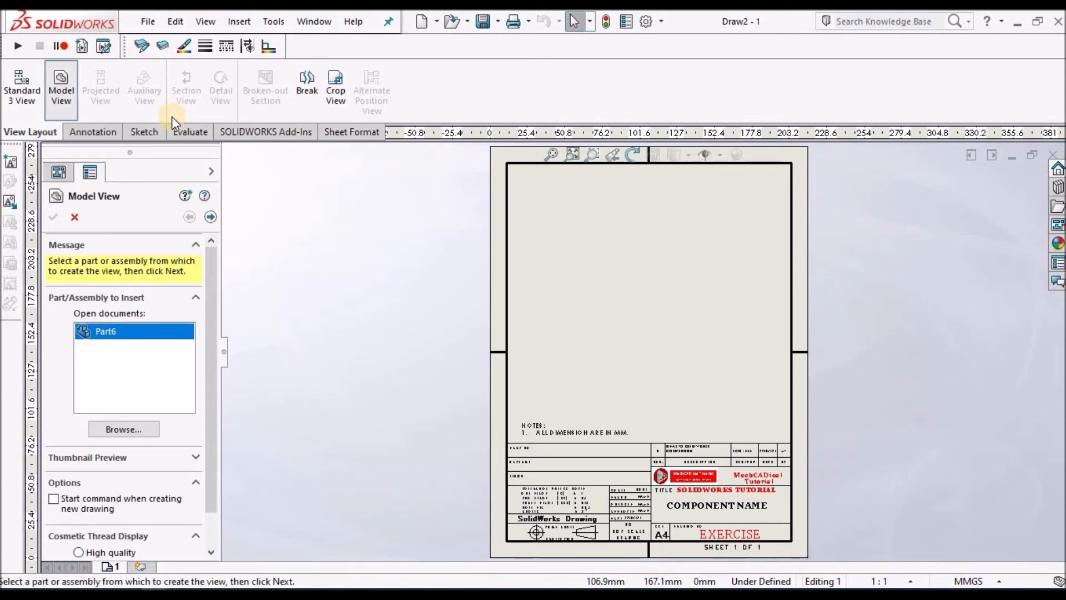
{"action": "left_click", "coordinate": [107, 332]}
{"action": "double_click", "coordinate": [106, 332]}
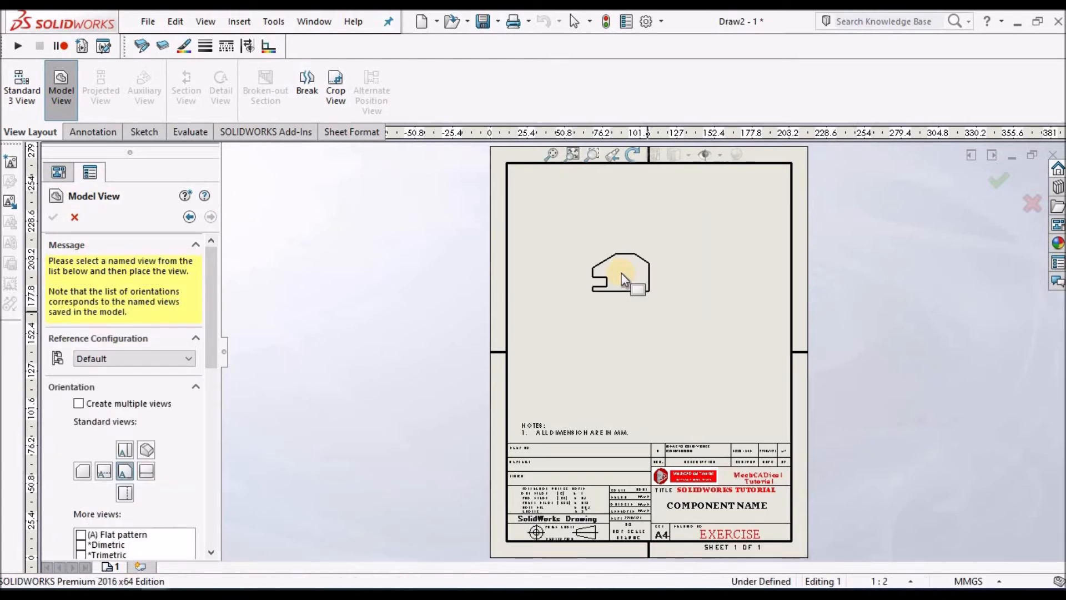
Give the front drawing view a custom scale of 1:1
{"action": "left_click_drag", "start_coordinate": [212, 352], "coordinate": [210, 448]}
{"action": "left_click", "coordinate": [76, 459]}
{"action": "left_click", "coordinate": [190, 476]}
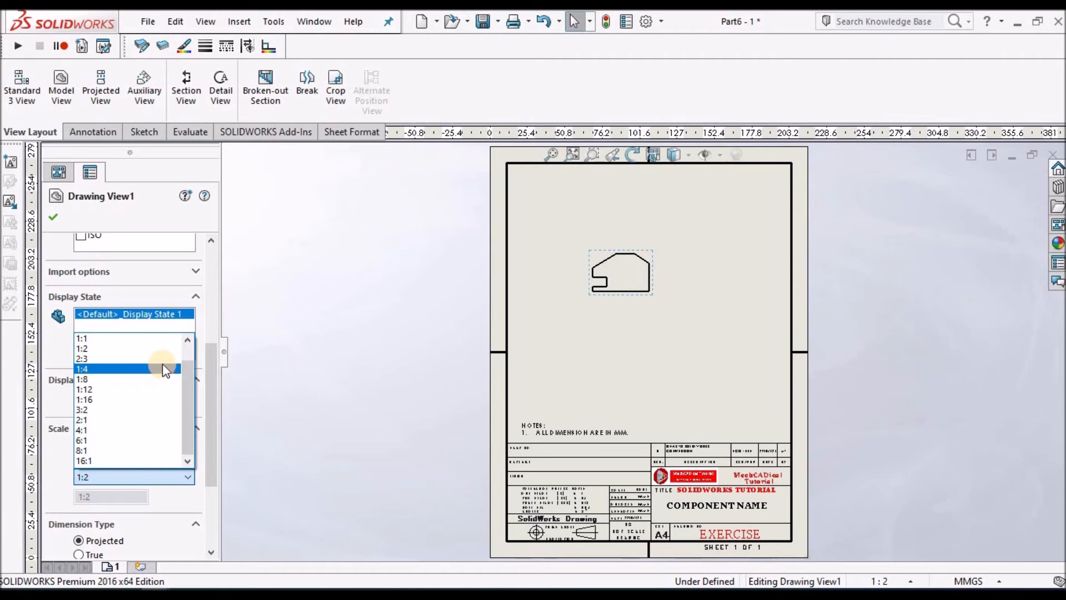
{"action": "scroll", "coordinate": [133, 369], "scroll_direction": "up", "scroll_amount": 1}
{"action": "left_click", "coordinate": [132, 358]}
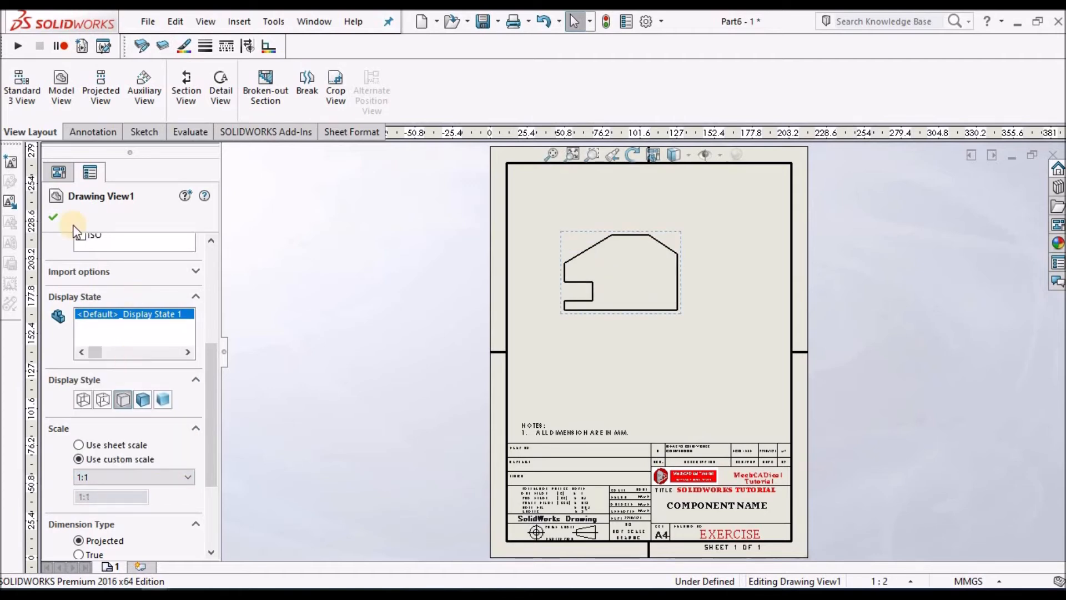
{"action": "left_click", "coordinate": [50, 214]}
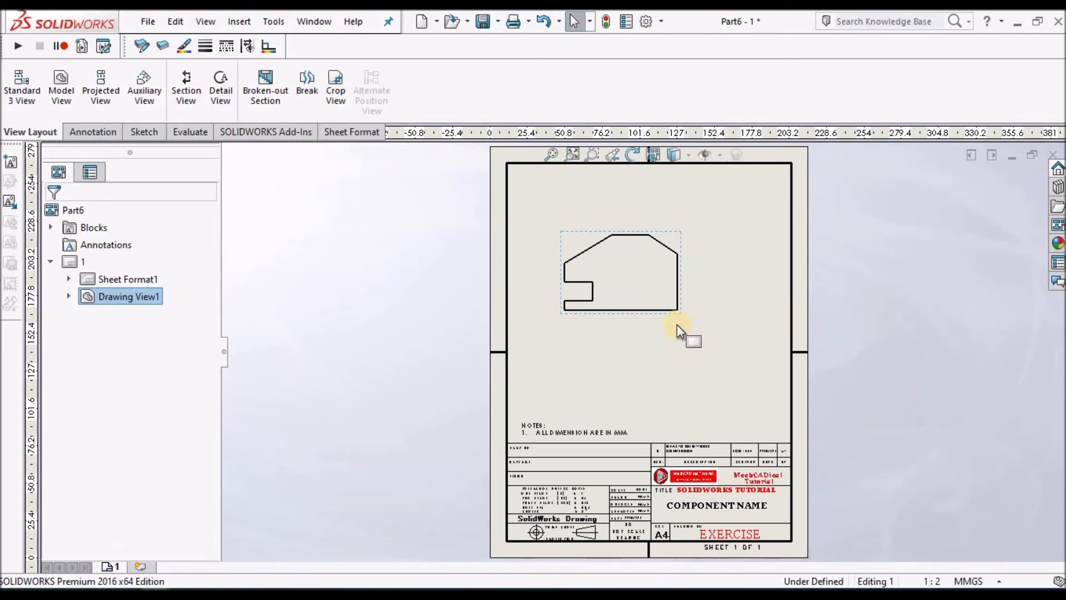
Move the front drawing view slightly right and down, closer to the middle of the sheet
{"action": "left_click", "coordinate": [677, 324]}
{"action": "scroll", "coordinate": [677, 324], "scroll_direction": "down", "scroll_amount": 2}
{"action": "mouse_move", "coordinate": [664, 306]}
{"action": "left_mouse_down"}
{"action": "mouse_move", "coordinate": [726, 350]}
{"action": "mouse_move", "coordinate": [698, 330]}
{"action": "left_mouse_up"}
{"action": "scroll", "coordinate": [709, 389], "scroll_direction": "down", "scroll_amount": 1}
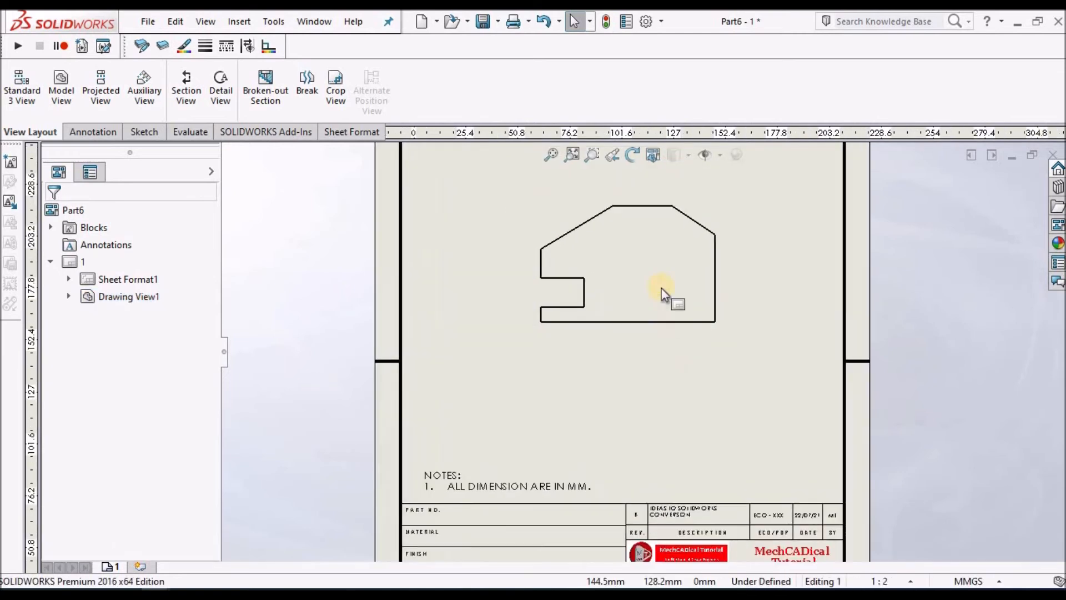
Dimension the length of the profile's top horizontal edge, placing the dimension above the view
{"action": "scroll", "coordinate": [660, 313], "scroll_direction": "down", "scroll_amount": 1}
{"action": "scroll", "coordinate": [453, 476], "scroll_direction": "up", "scroll_amount": 1}
{"action": "scroll", "coordinate": [504, 464], "scroll_direction": "down", "scroll_amount": 1}
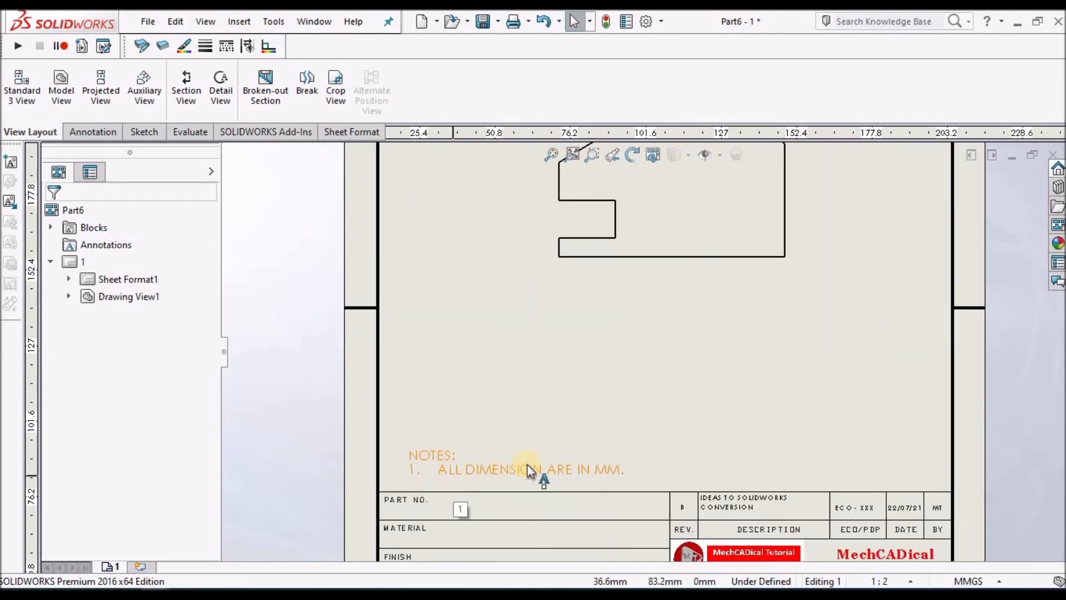
{"action": "scroll", "coordinate": [641, 467], "scroll_direction": "up", "scroll_amount": 3}
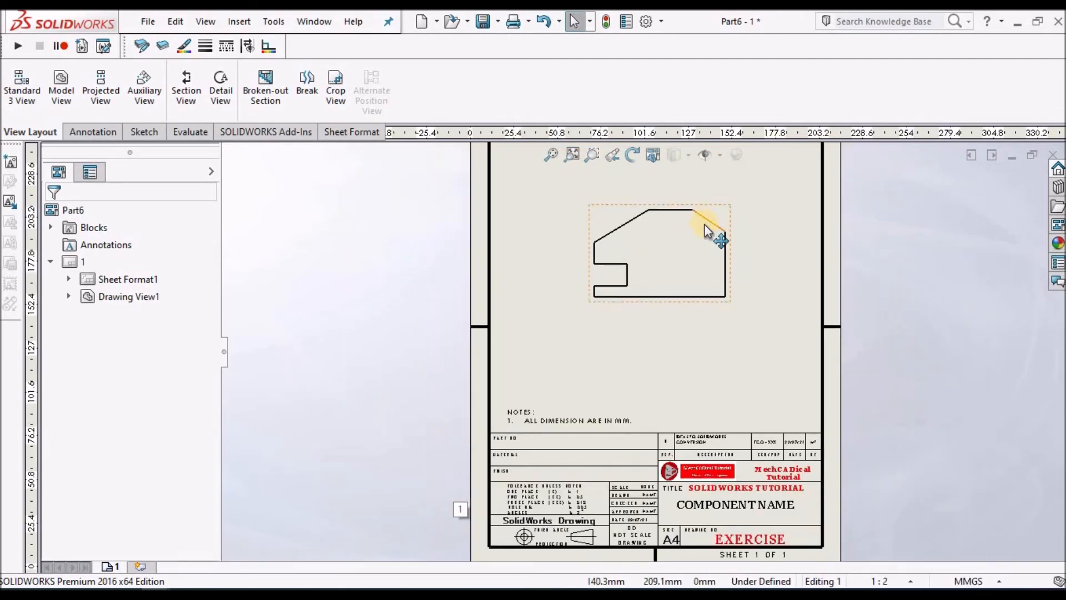
{"action": "scroll", "coordinate": [707, 230], "scroll_direction": "down", "scroll_amount": 2}
{"action": "scroll", "coordinate": [574, 275], "scroll_direction": "down", "scroll_amount": 1}
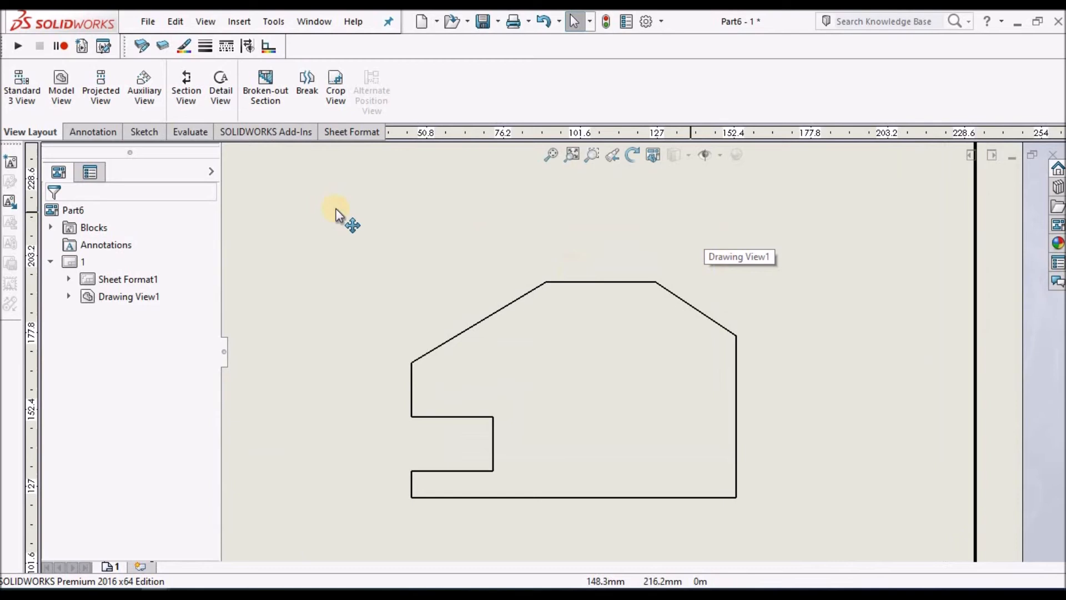
{"action": "left_click", "coordinate": [107, 132]}
{"action": "left_click", "coordinate": [143, 132]}
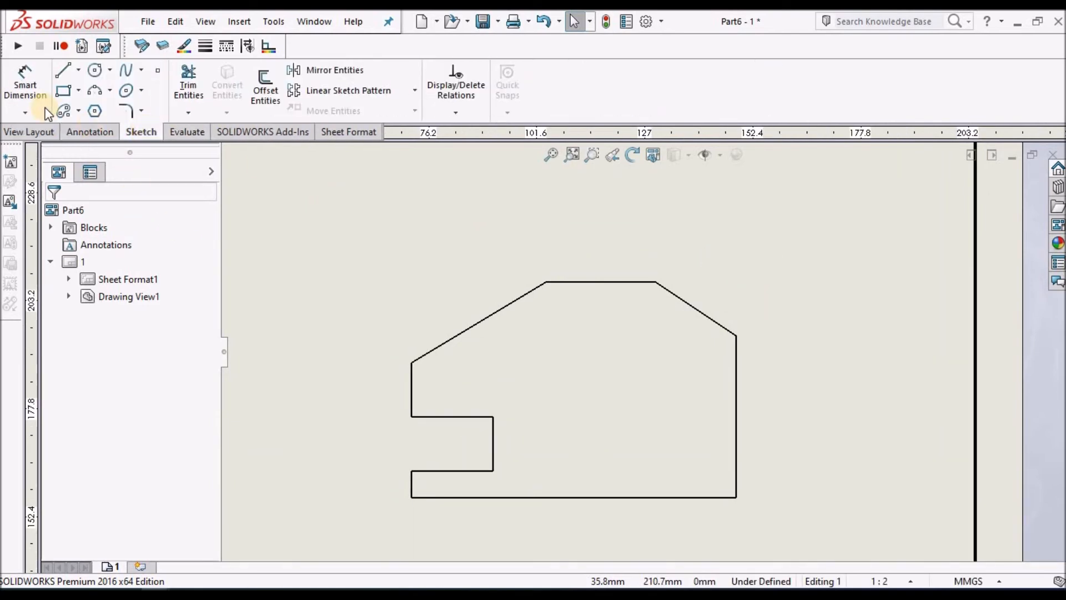
{"action": "left_click", "coordinate": [89, 132]}
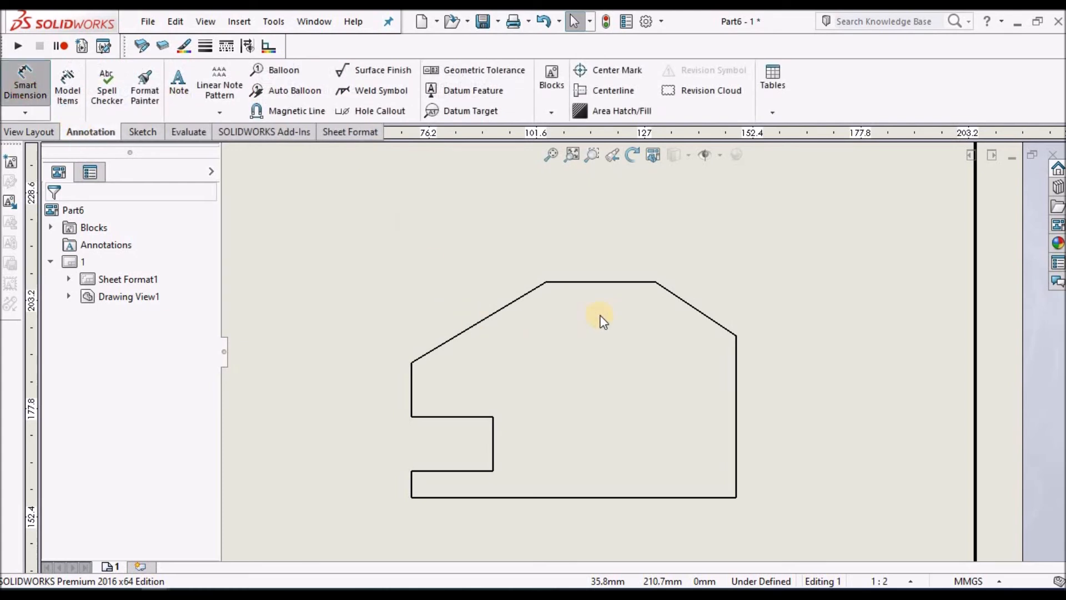
{"action": "left_click", "coordinate": [609, 281]}
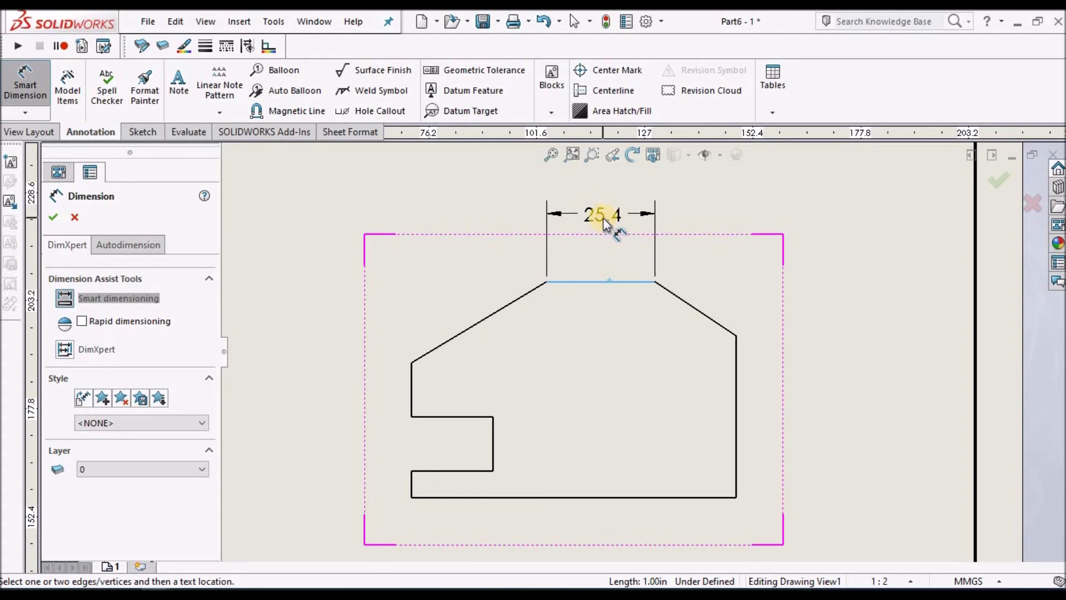
{"action": "left_click", "coordinate": [604, 220]}
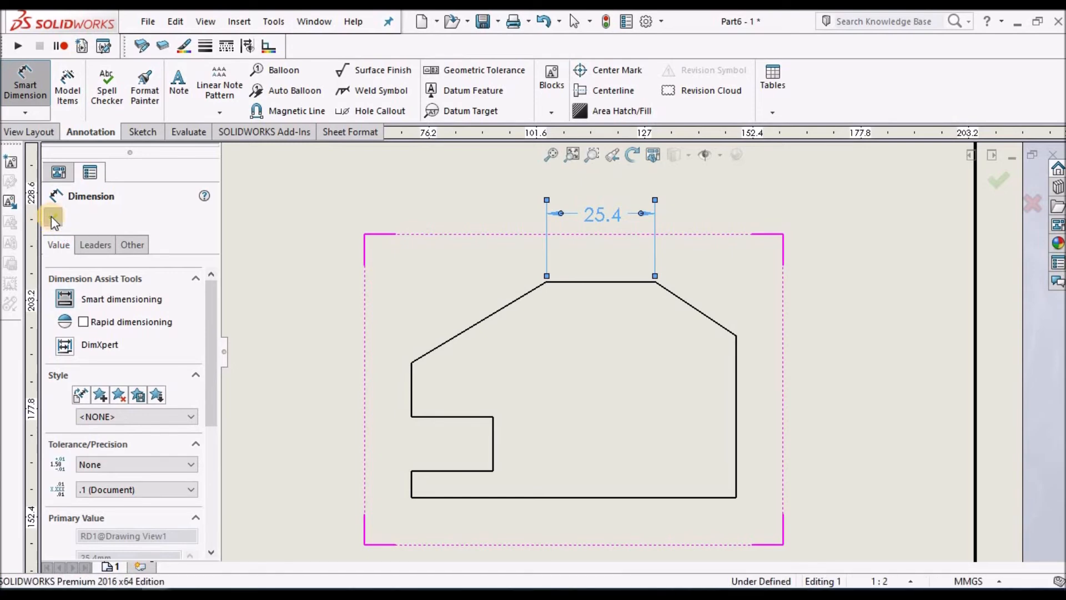
{"action": "left_click", "coordinate": [52, 216]}
Check the units in the Page2 Fig1.PDF reference, and set the drawing's units to IPS with two decimal places for length
{"action": "key", "text": "alt+Tab"}
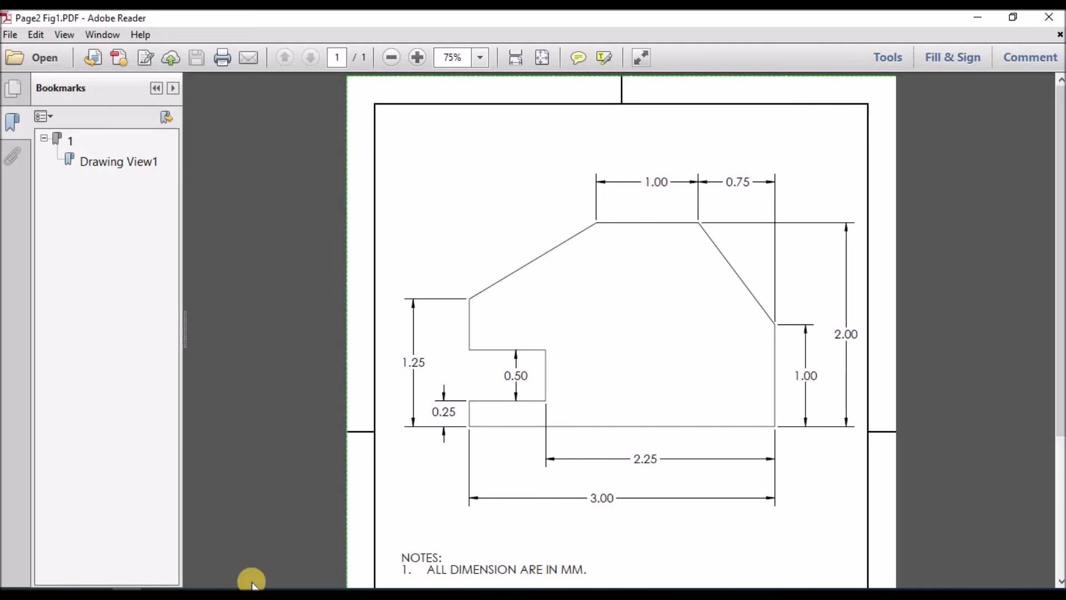
{"action": "key", "text": "alt+Tab"}
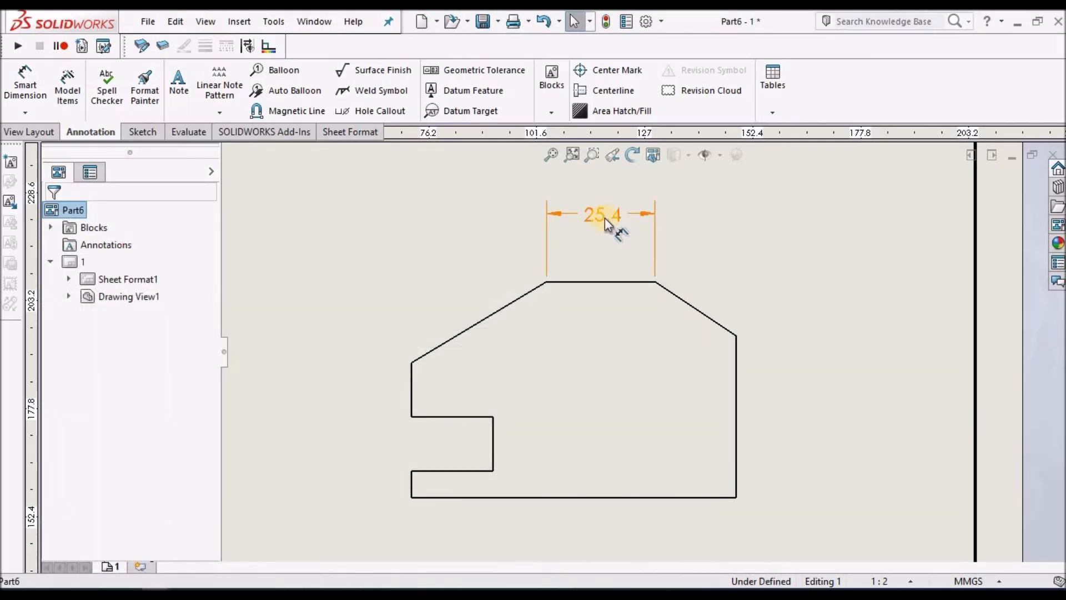
{"action": "left_click", "coordinate": [661, 23]}
{"action": "left_click", "coordinate": [671, 41]}
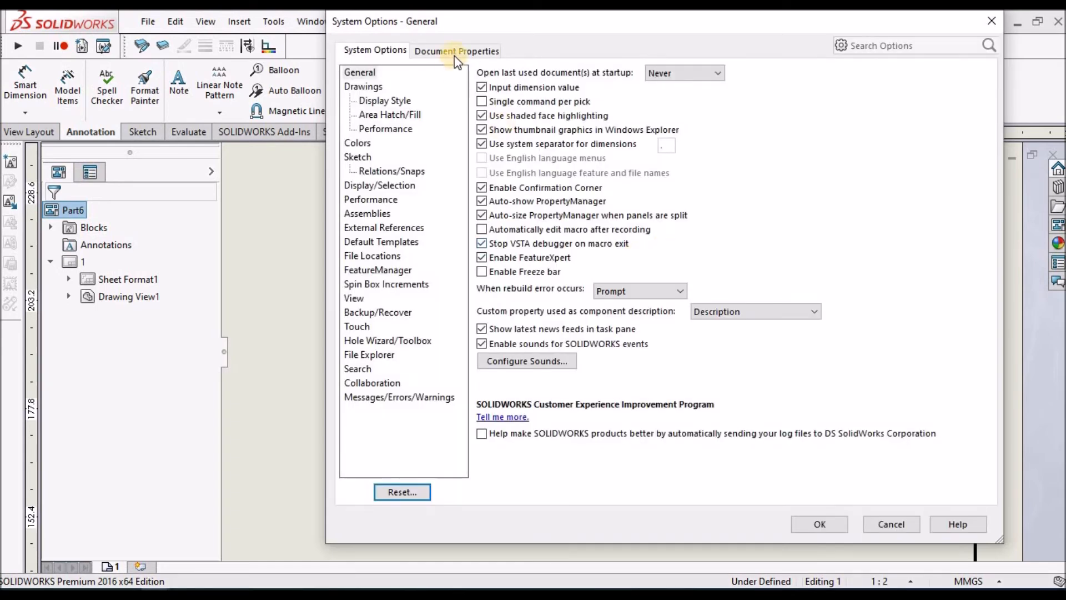
{"action": "left_click", "coordinate": [454, 53]}
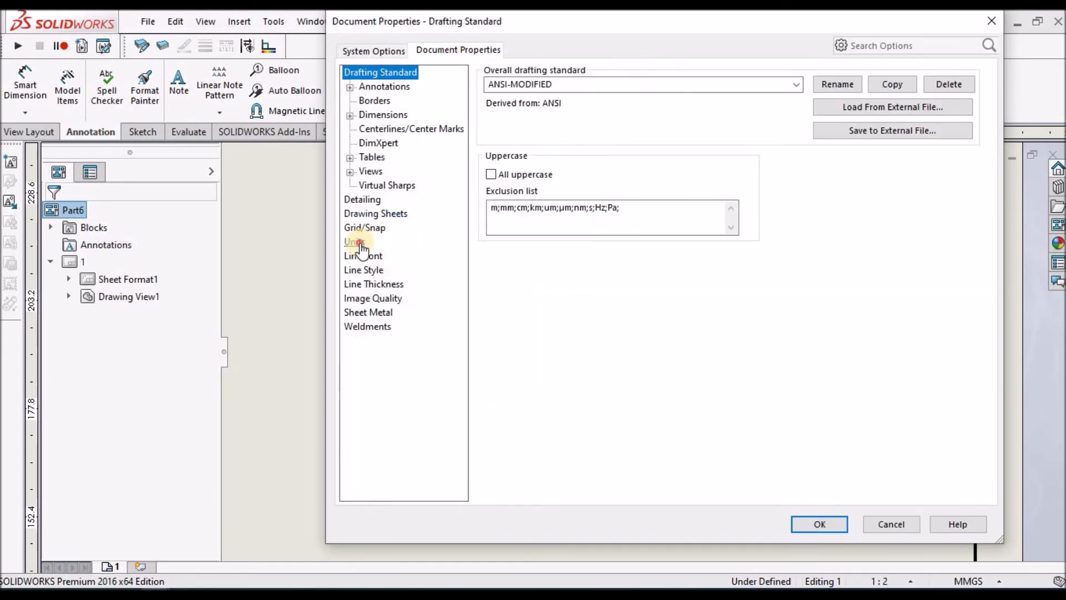
{"action": "left_click", "coordinate": [358, 244]}
{"action": "left_click", "coordinate": [491, 121]}
{"action": "left_click", "coordinate": [695, 205]}
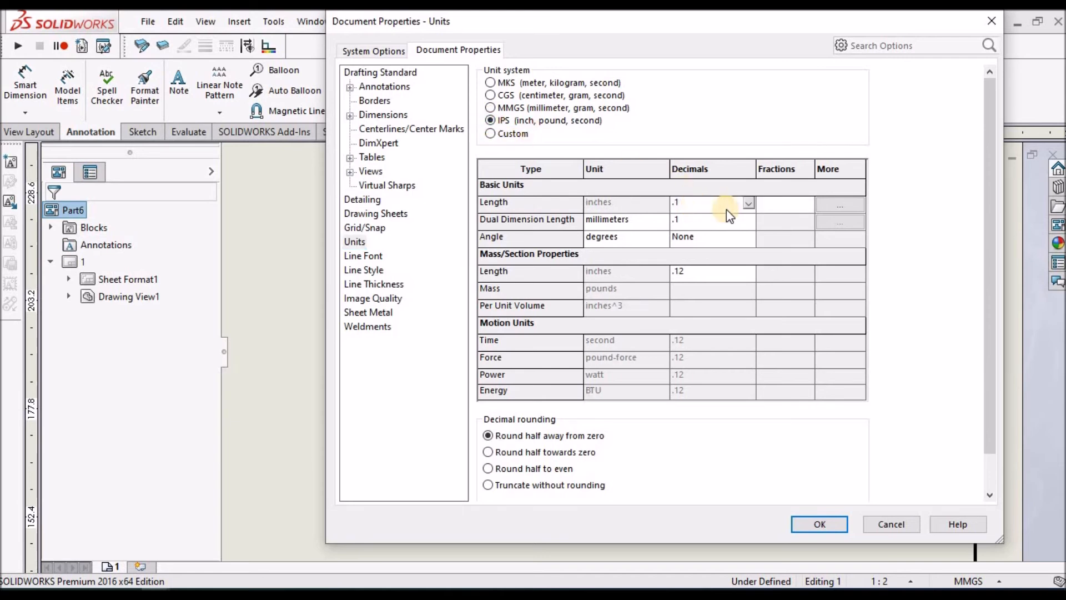
{"action": "left_click", "coordinate": [747, 205]}
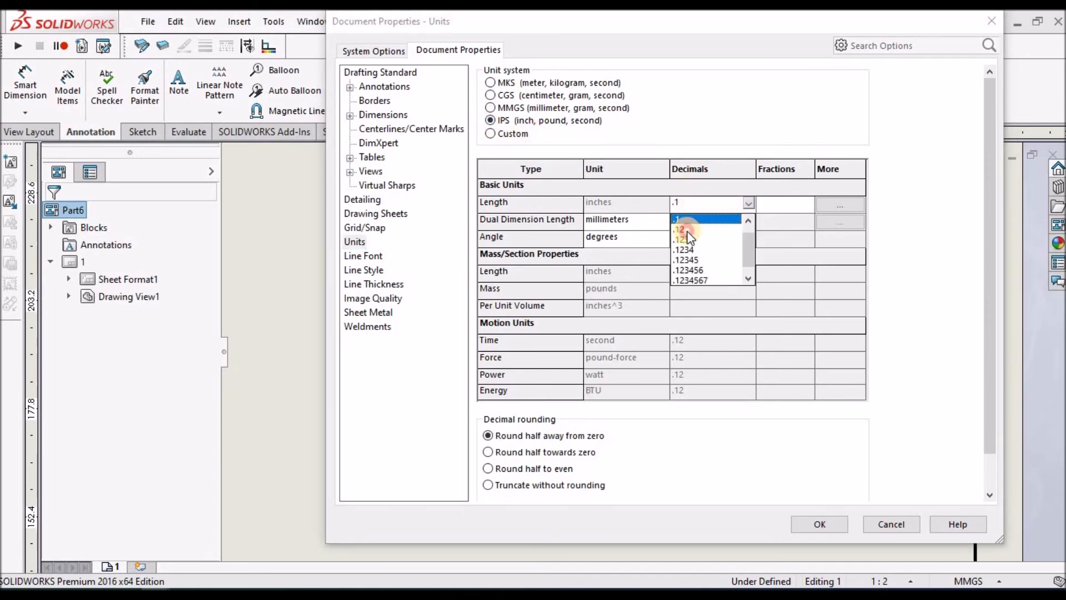
{"action": "left_click", "coordinate": [688, 230]}
{"action": "left_click", "coordinate": [820, 523]}
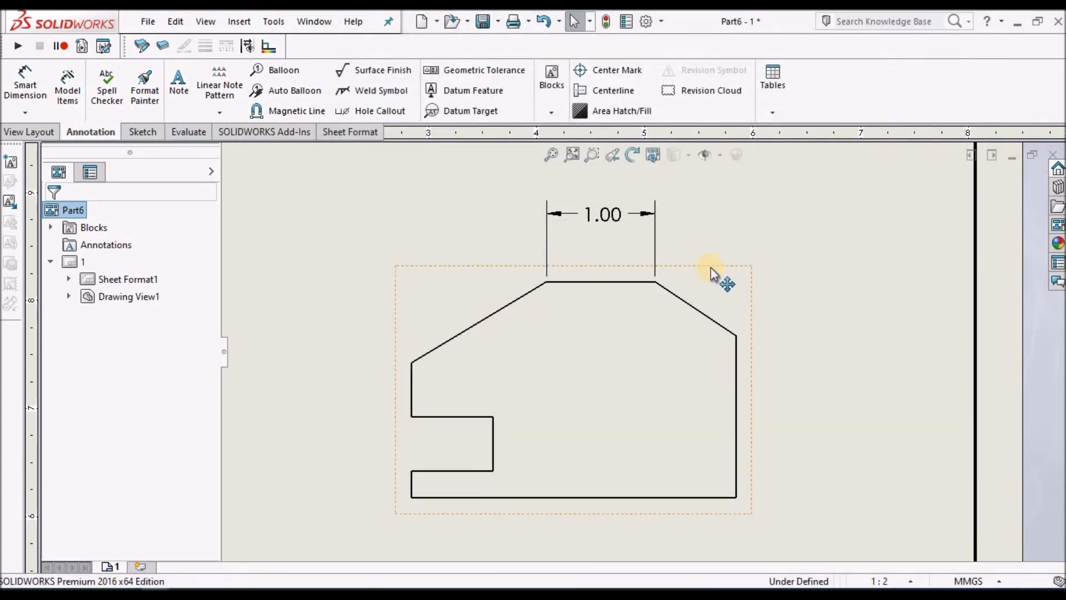
Dimension the horizontal distance from the top edge's right endpoint to the right vertical edge, in line with the top-edge dimension, with its arrows inside
{"action": "scroll", "coordinate": [639, 312], "scroll_direction": "down", "scroll_amount": 1}
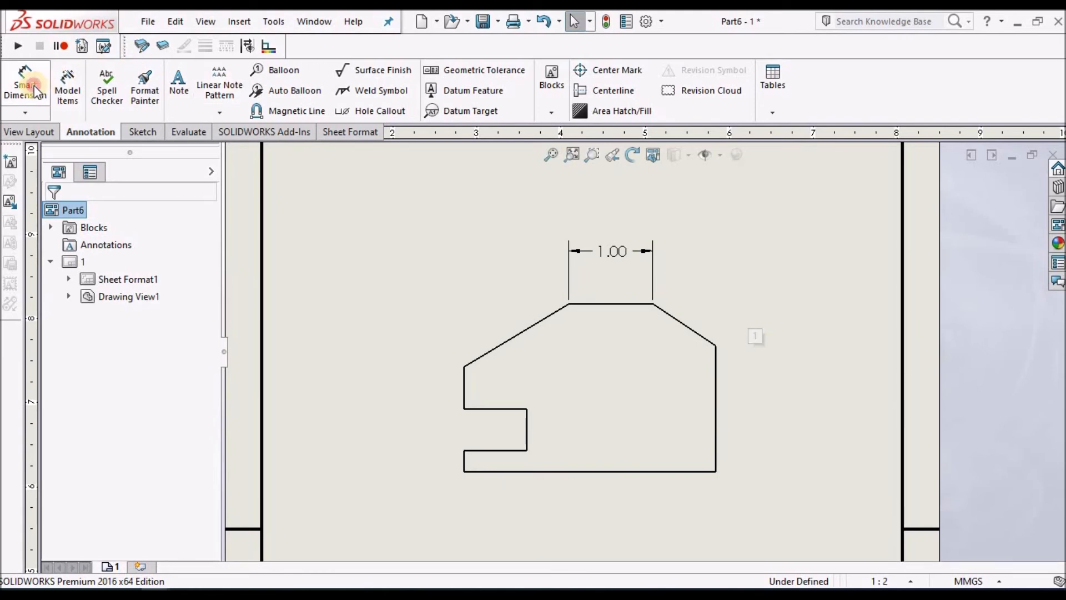
{"action": "left_click", "coordinate": [654, 305]}
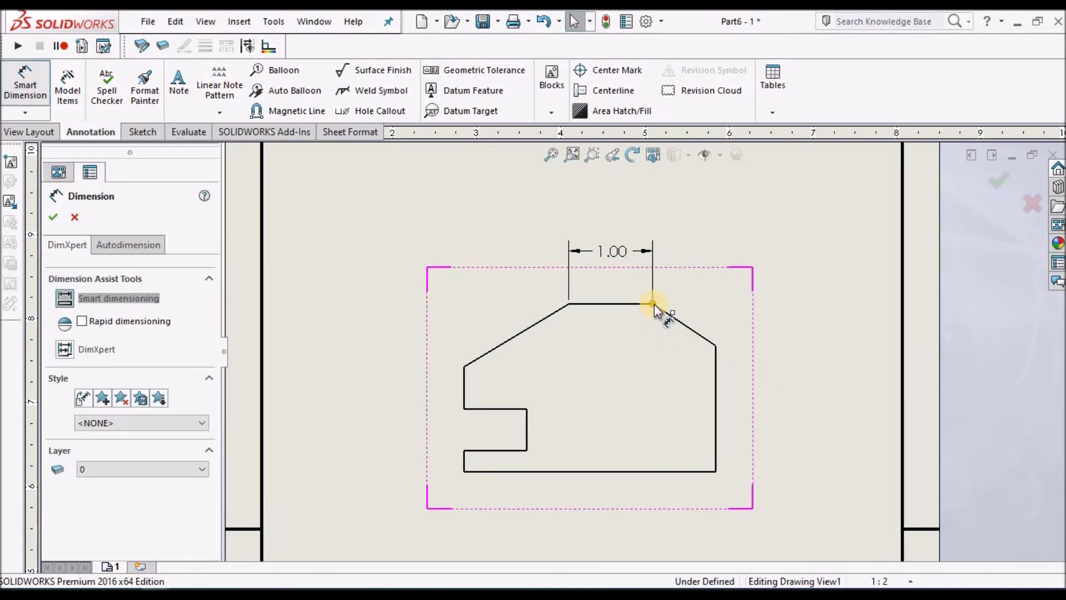
{"action": "left_click", "coordinate": [715, 355]}
{"action": "left_click", "coordinate": [687, 254]}
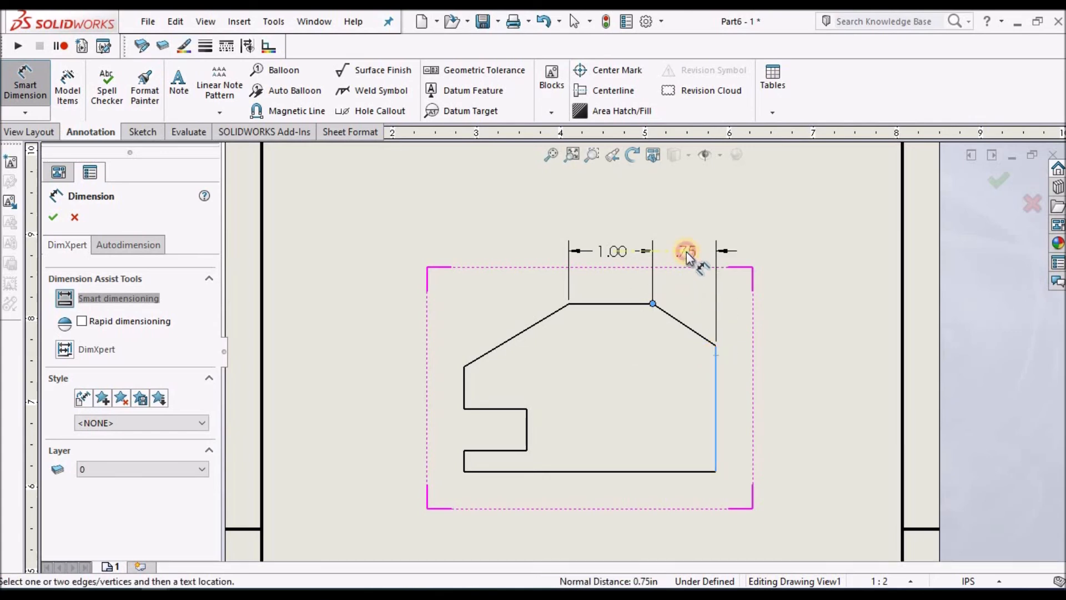
{"action": "left_click", "coordinate": [727, 252]}
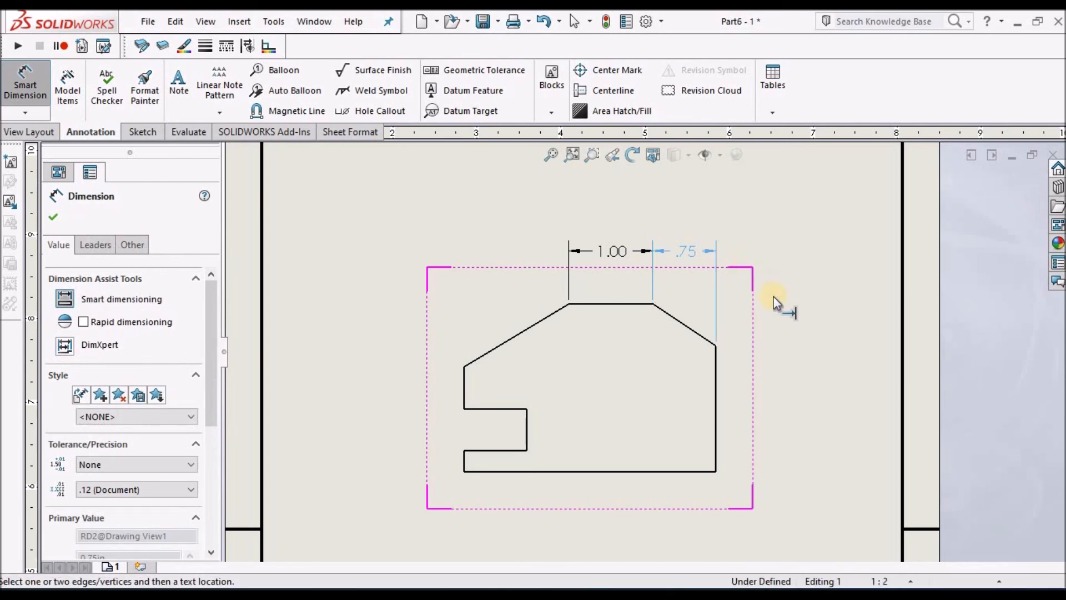
Dimension the height of the profile's right vertical edge, and the overall height from top edge to bottom edge, outside to the right
{"action": "left_click", "coordinate": [755, 331]}
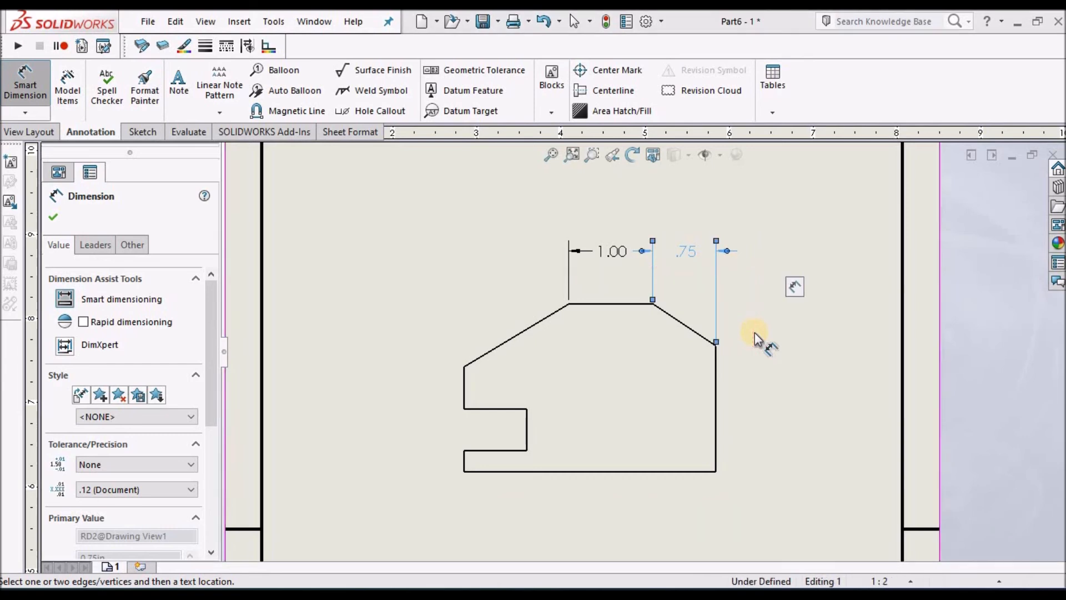
{"action": "left_click", "coordinate": [716, 375]}
{"action": "left_click", "coordinate": [754, 401]}
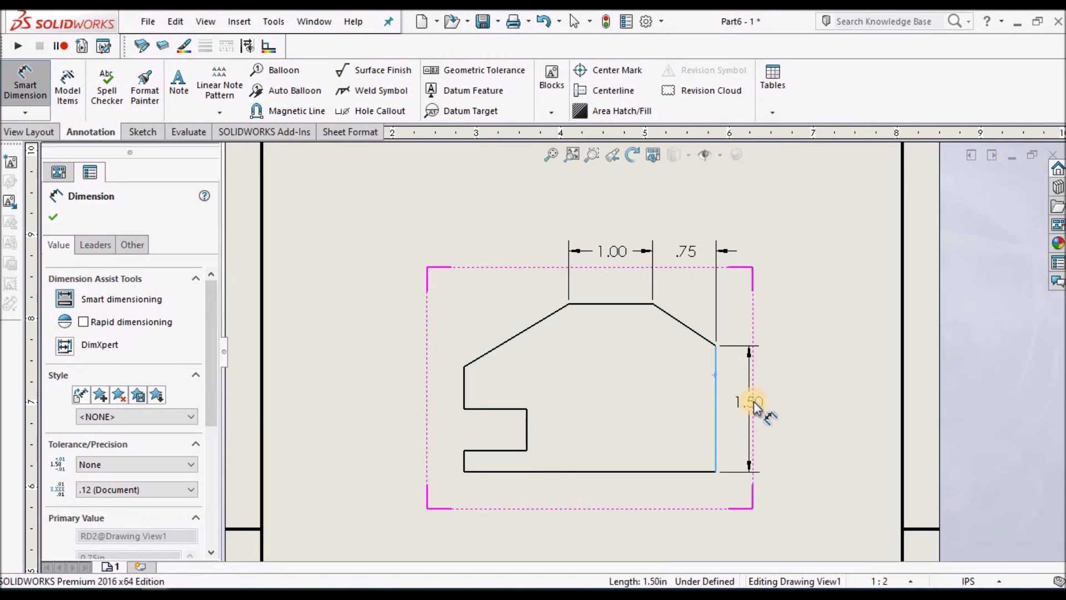
{"action": "left_click", "coordinate": [633, 303]}
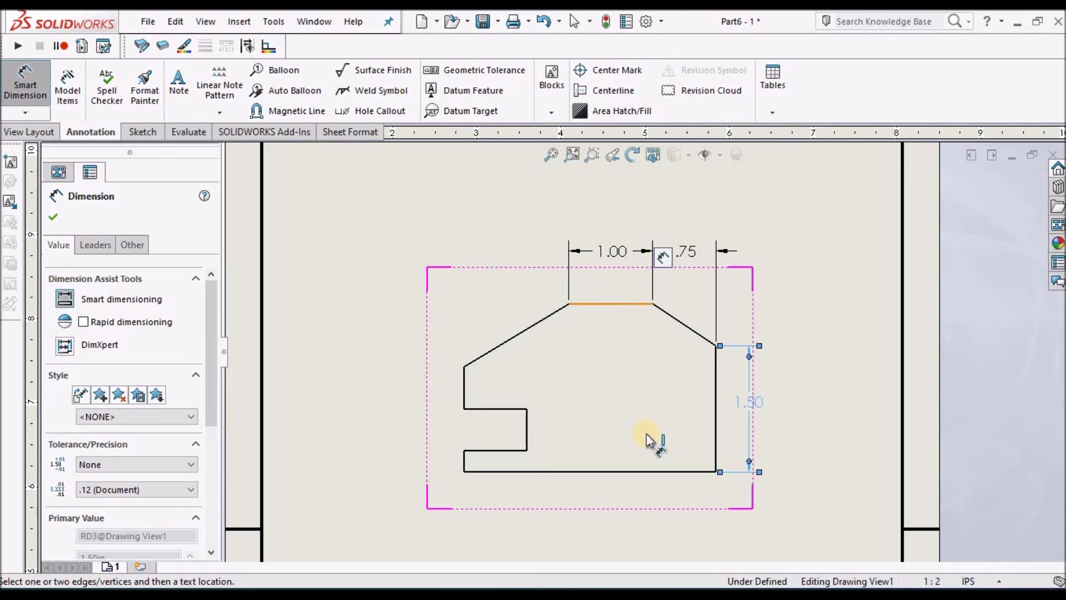
{"action": "left_click", "coordinate": [655, 472]}
{"action": "left_click", "coordinate": [797, 378]}
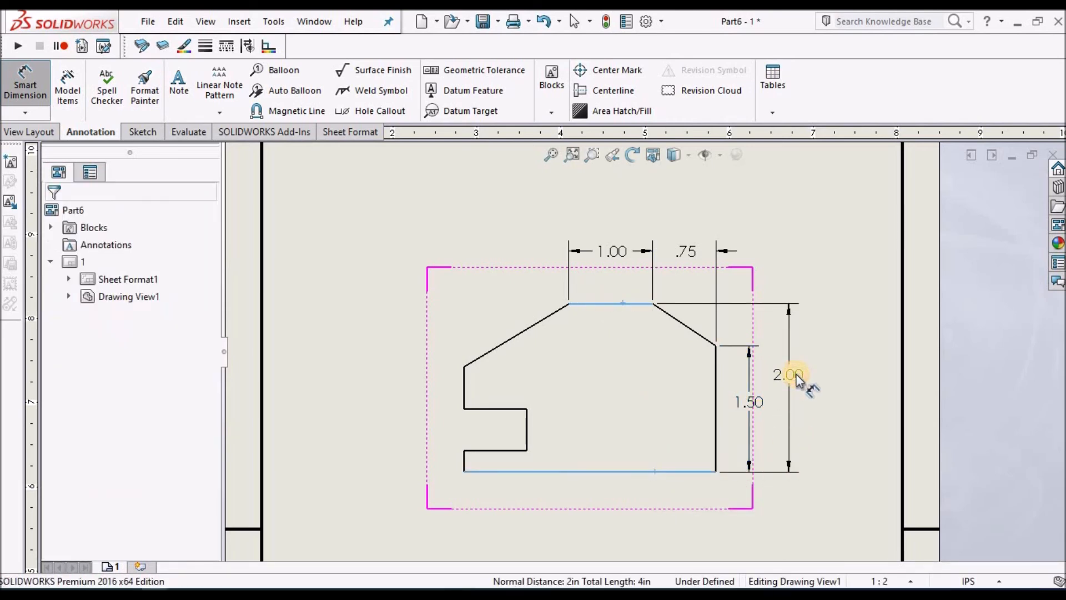
Dimension the notch's height beside its inner vertical edge, and the horizontal distance from that edge to the right vertical edge below the view
{"action": "left_click", "coordinate": [528, 433]}
{"action": "left_click", "coordinate": [528, 432]}
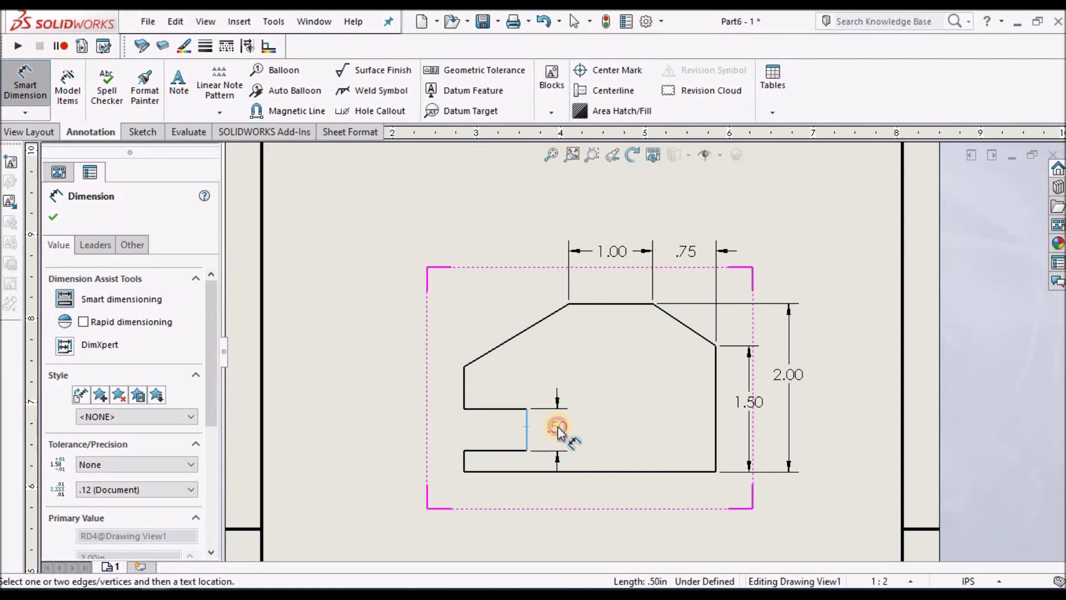
{"action": "left_click", "coordinate": [558, 428]}
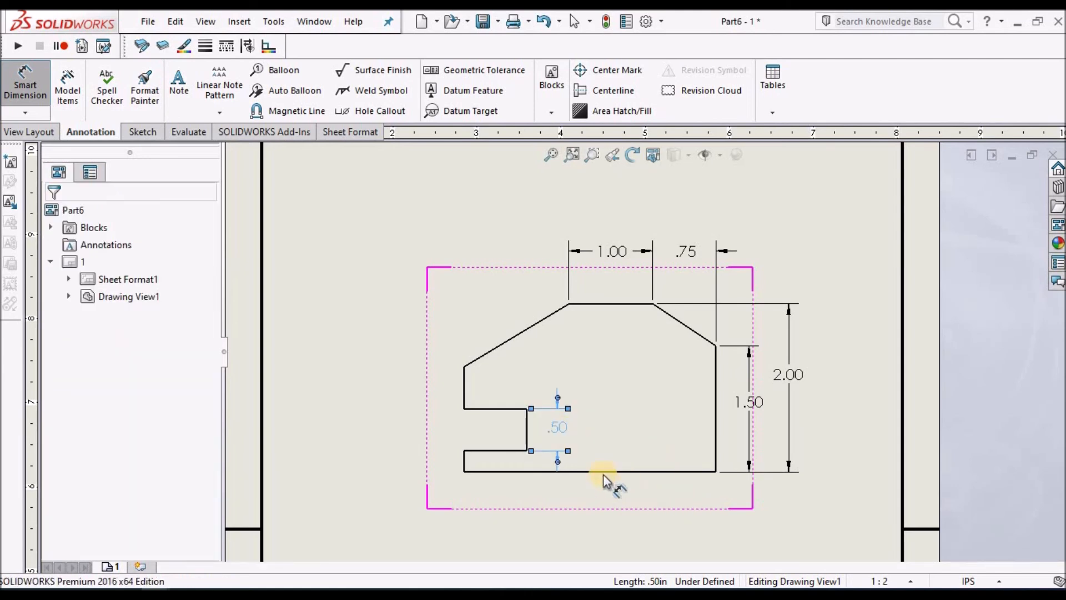
{"action": "left_click", "coordinate": [527, 429]}
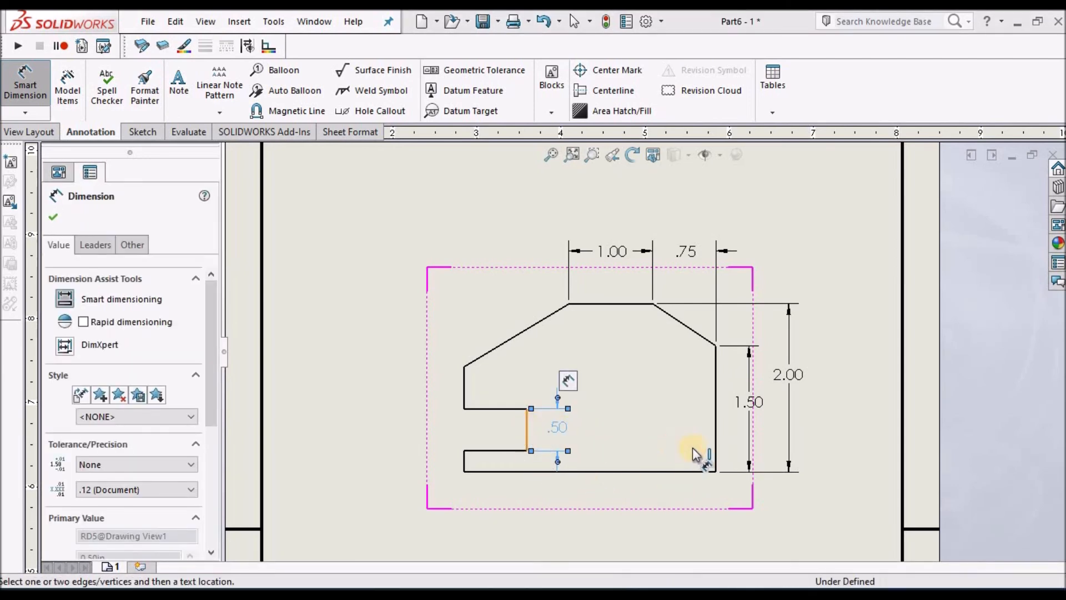
{"action": "left_click", "coordinate": [714, 442]}
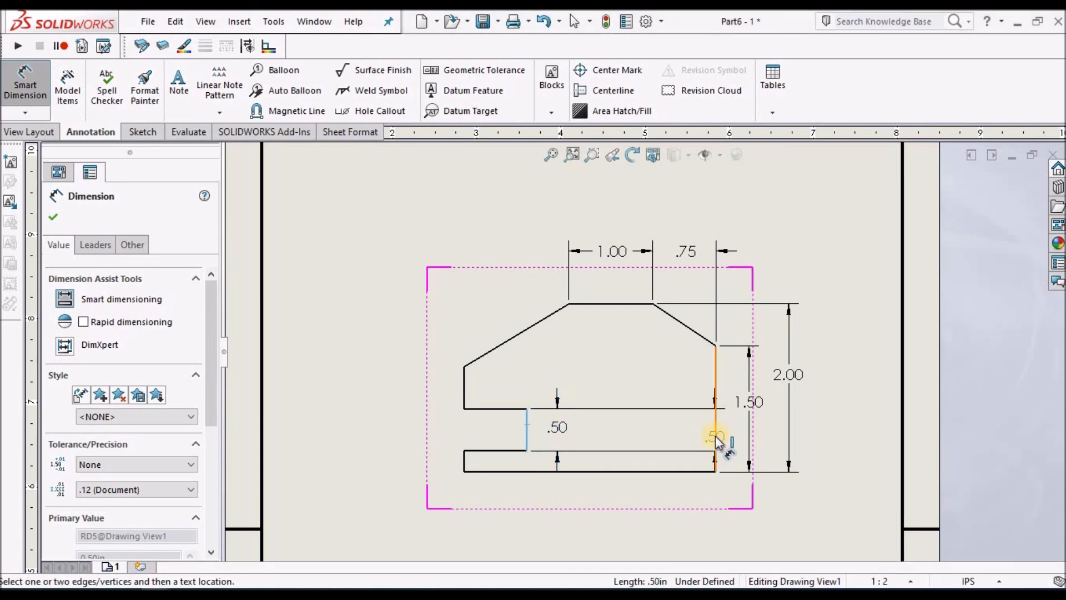
{"action": "left_click", "coordinate": [616, 502]}
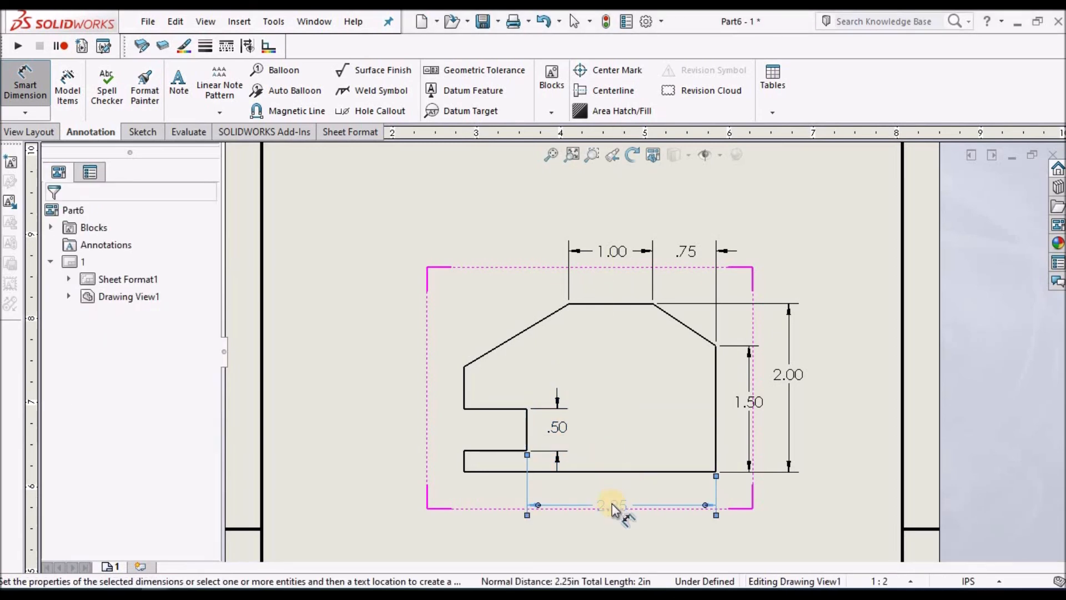
Dimension the profile's overall width from the lower left vertical edge to the right vertical edge, beneath the existing bottom dimension
{"action": "key", "text": "f"}
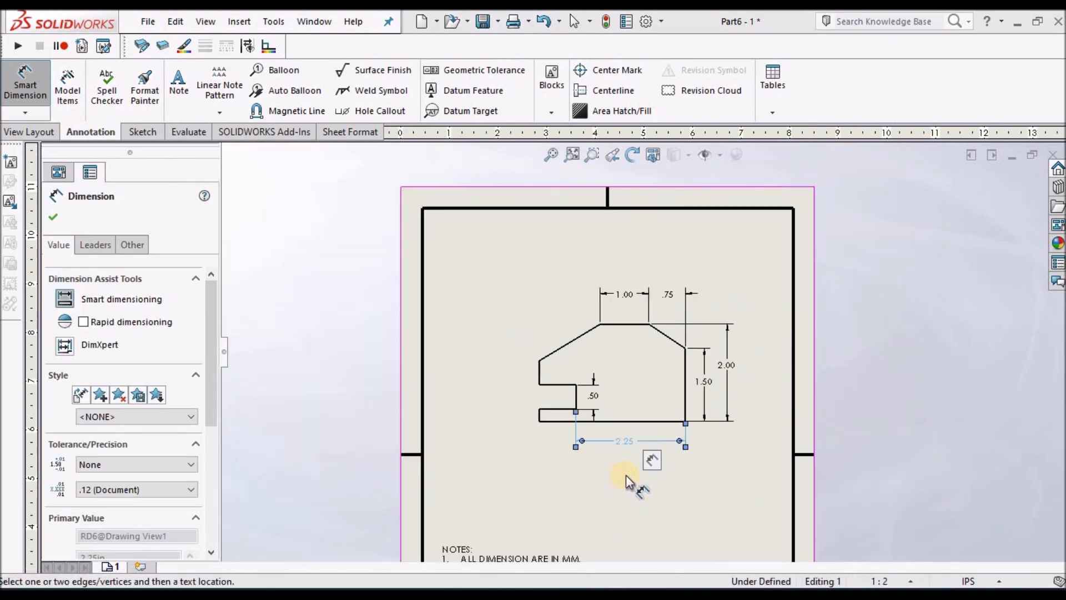
{"action": "scroll", "coordinate": [625, 475], "scroll_direction": "down", "scroll_amount": 5}
{"action": "left_click", "coordinate": [463, 330]}
{"action": "left_click", "coordinate": [751, 315]}
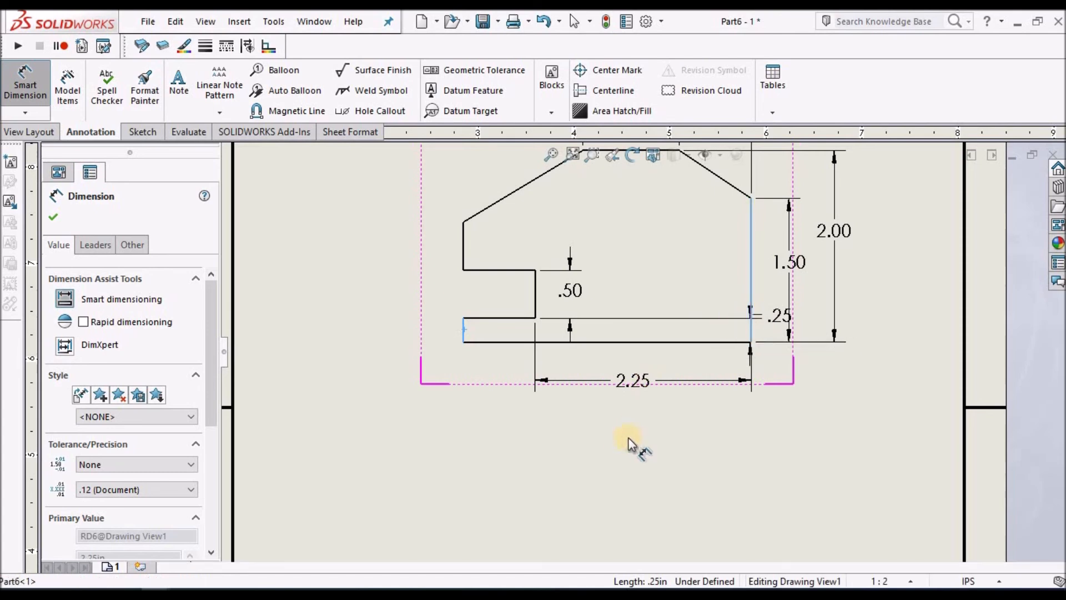
{"action": "left_click", "coordinate": [606, 427]}
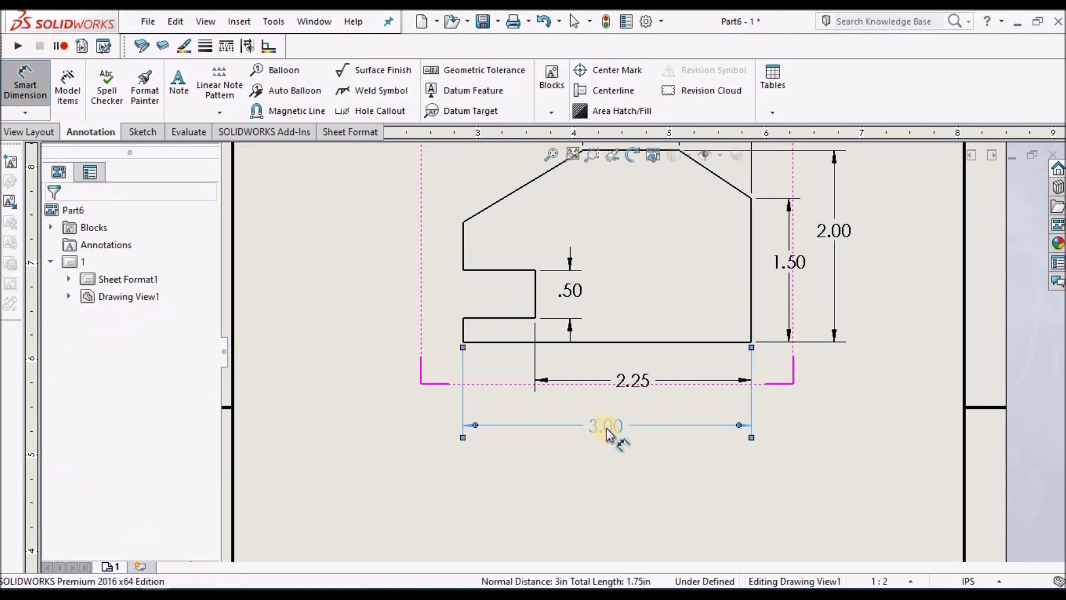
Dimension the height of the short lower left edge, and from the bottom edge to the upper left corner, outside to the left
{"action": "left_click", "coordinate": [462, 328]}
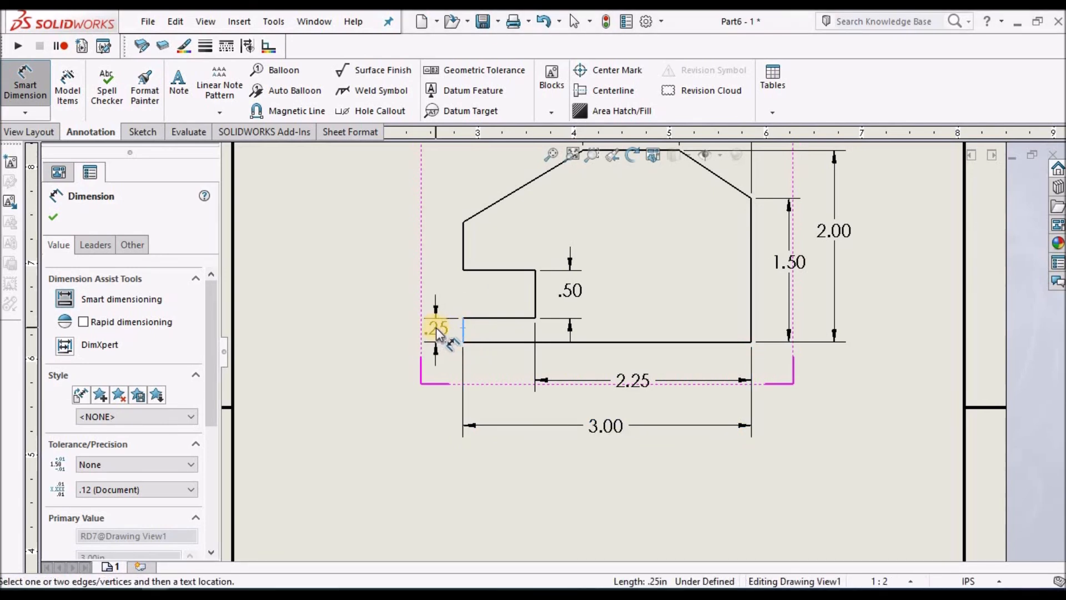
{"action": "left_click", "coordinate": [432, 328]}
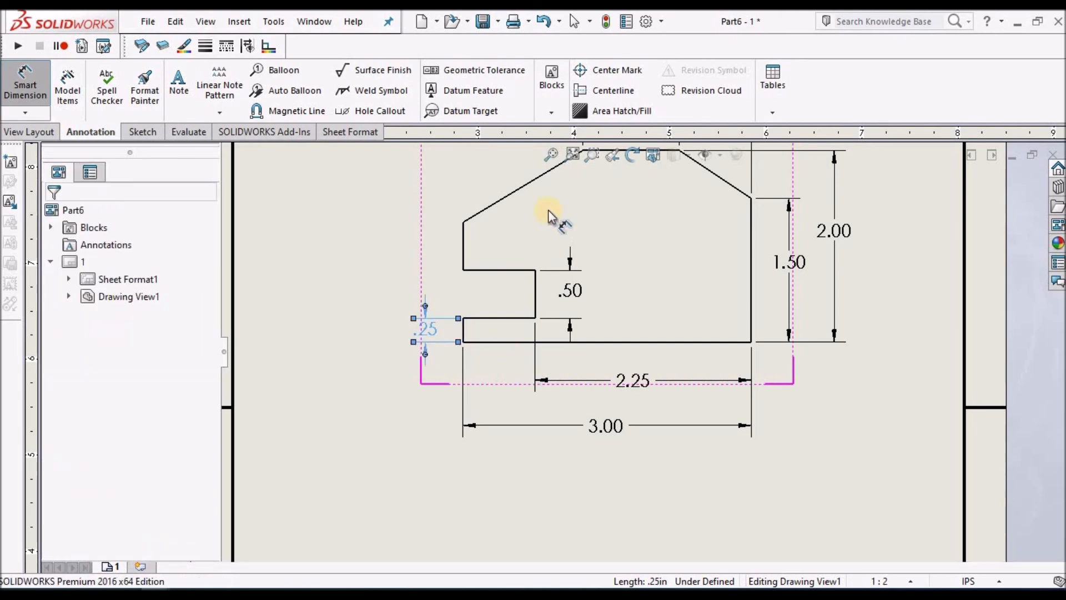
{"action": "left_click", "coordinate": [463, 222]}
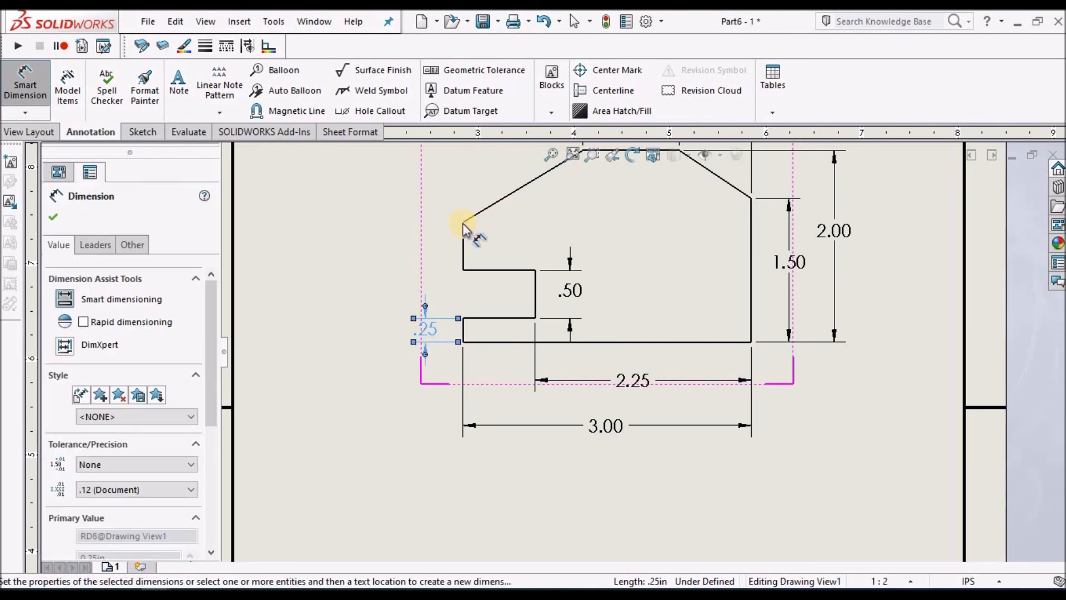
{"action": "left_click", "coordinate": [511, 341]}
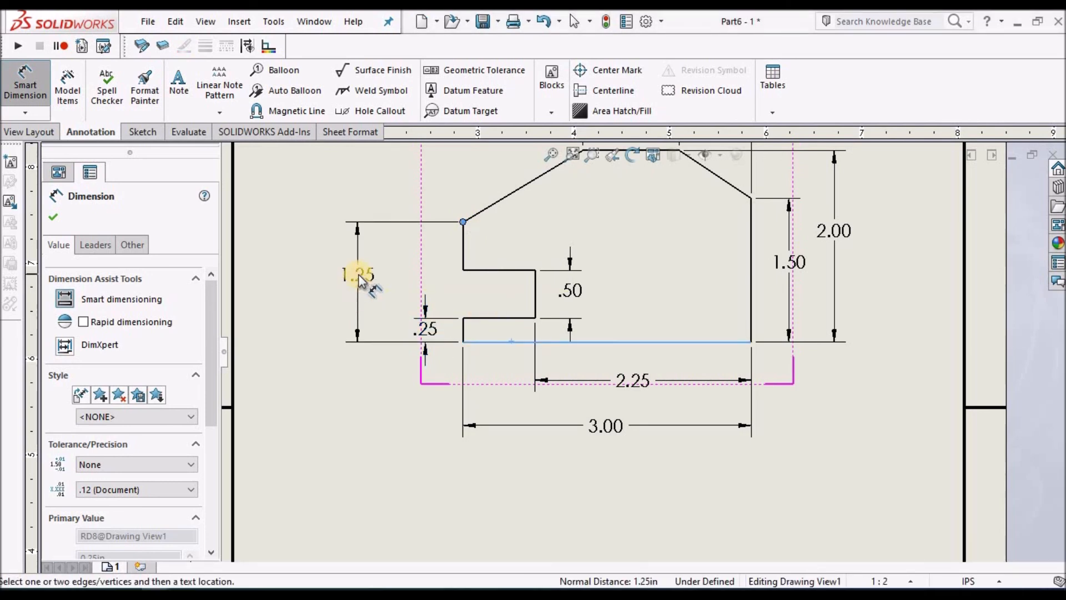
{"action": "left_click", "coordinate": [359, 278]}
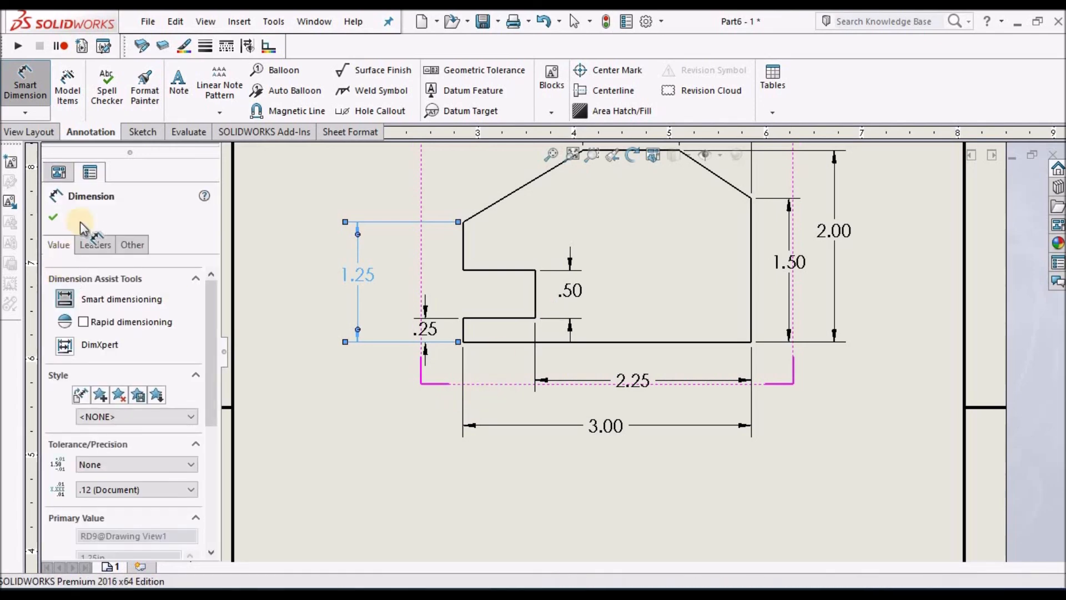
{"action": "left_click", "coordinate": [55, 218]}
Move the notch's height dimension into the notch opening, left of its inner vertical edge
{"action": "scroll", "coordinate": [575, 302], "scroll_direction": "up", "scroll_amount": 3}
{"action": "scroll", "coordinate": [671, 296], "scroll_direction": "down", "scroll_amount": 1}
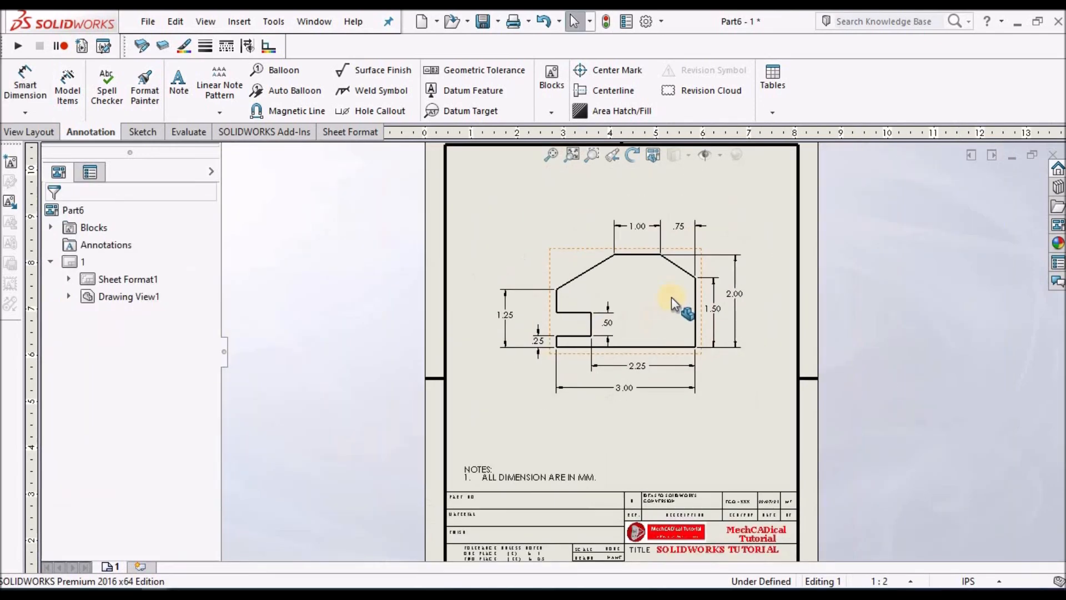
{"action": "scroll", "coordinate": [672, 294], "scroll_direction": "down", "scroll_amount": 2}
{"action": "scroll", "coordinate": [665, 318], "scroll_direction": "up", "scroll_amount": 2}
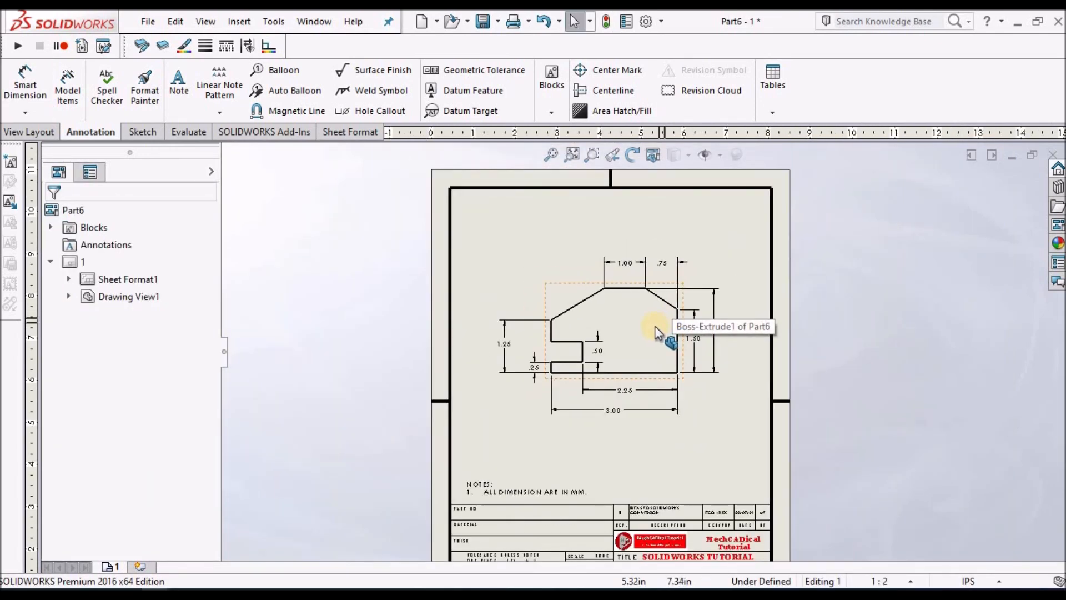
{"action": "scroll", "coordinate": [654, 325], "scroll_direction": "down", "scroll_amount": 1}
{"action": "scroll", "coordinate": [627, 393], "scroll_direction": "down", "scroll_amount": 1}
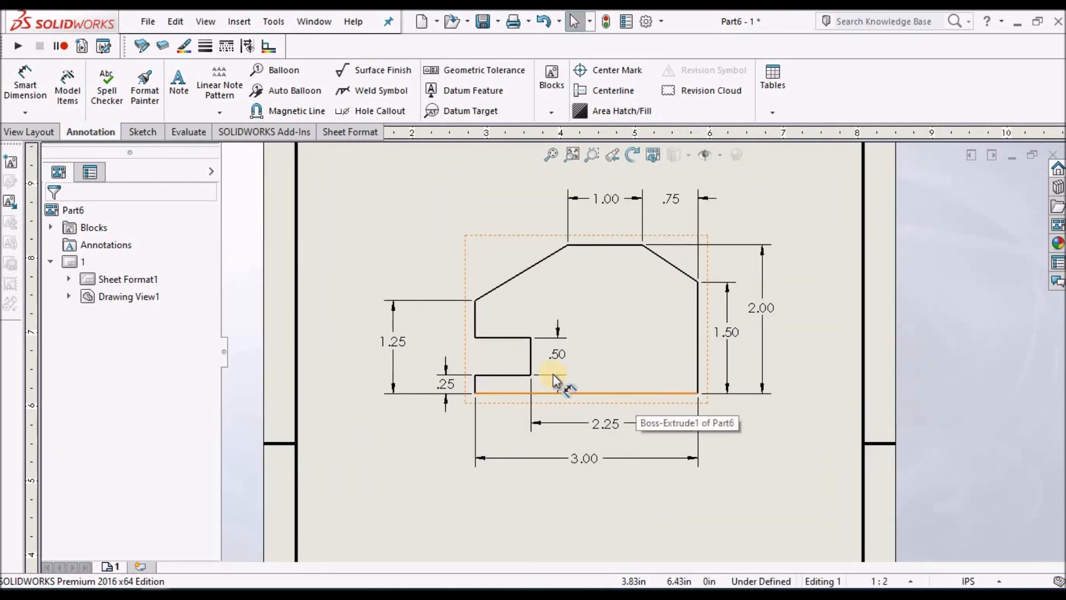
{"action": "scroll", "coordinate": [554, 370], "scroll_direction": "down", "scroll_amount": 2}
{"action": "scroll", "coordinate": [555, 365], "scroll_direction": "down", "scroll_amount": 2}
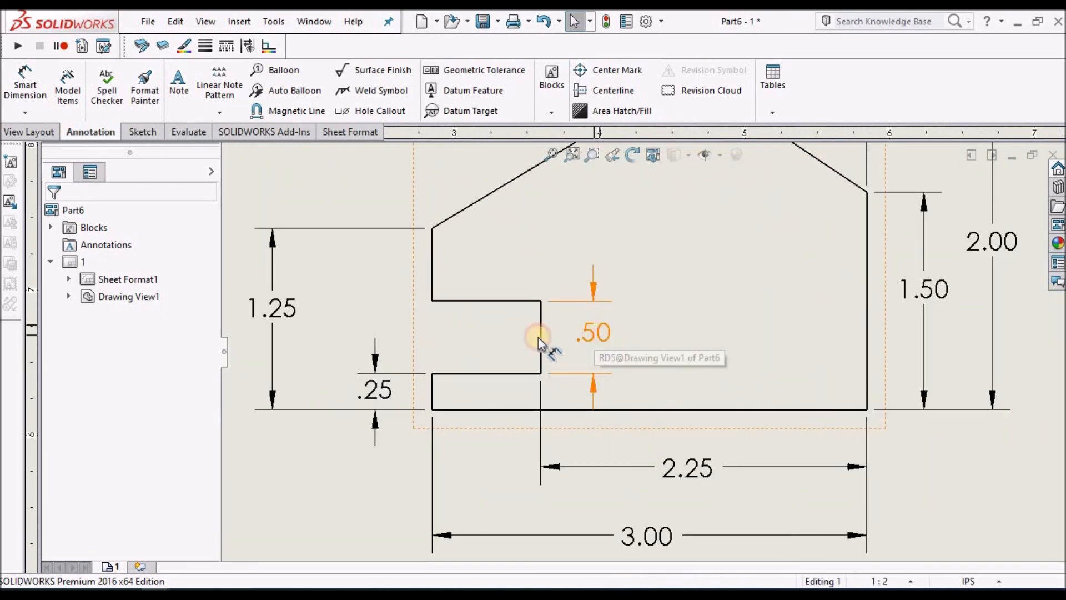
{"action": "mouse_move", "coordinate": [485, 337]}
{"action": "left_mouse_down"}
{"action": "mouse_move", "coordinate": [472, 335]}
{"action": "mouse_move", "coordinate": [487, 340]}
{"action": "left_mouse_up"}
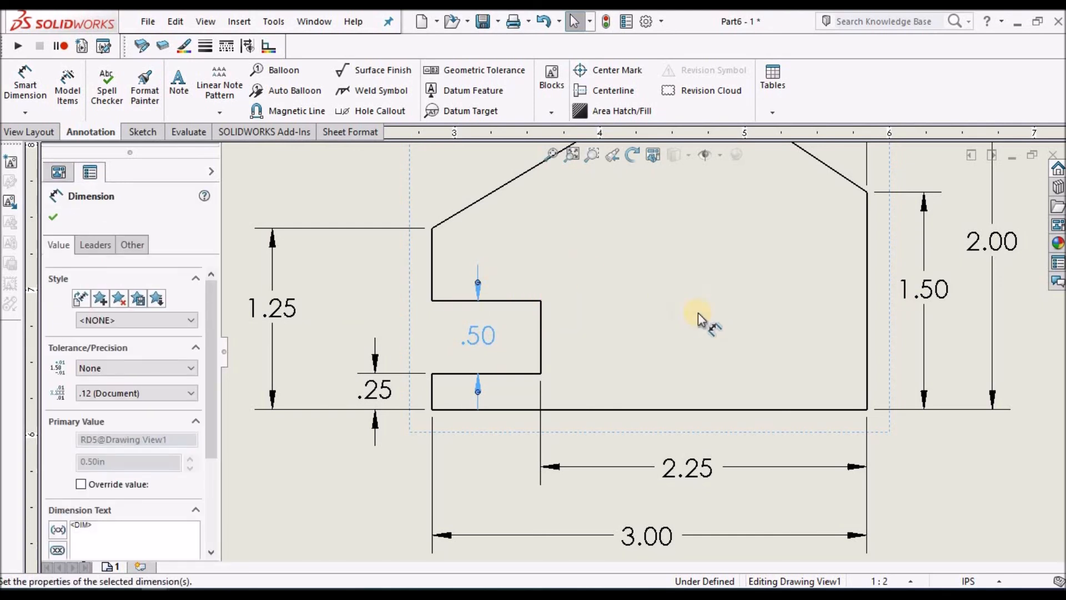
{"action": "left_click_drag", "start_coordinate": [481, 285], "coordinate": [478, 322]}
{"action": "left_click", "coordinate": [478, 322]}
{"action": "left_click", "coordinate": [367, 194]}
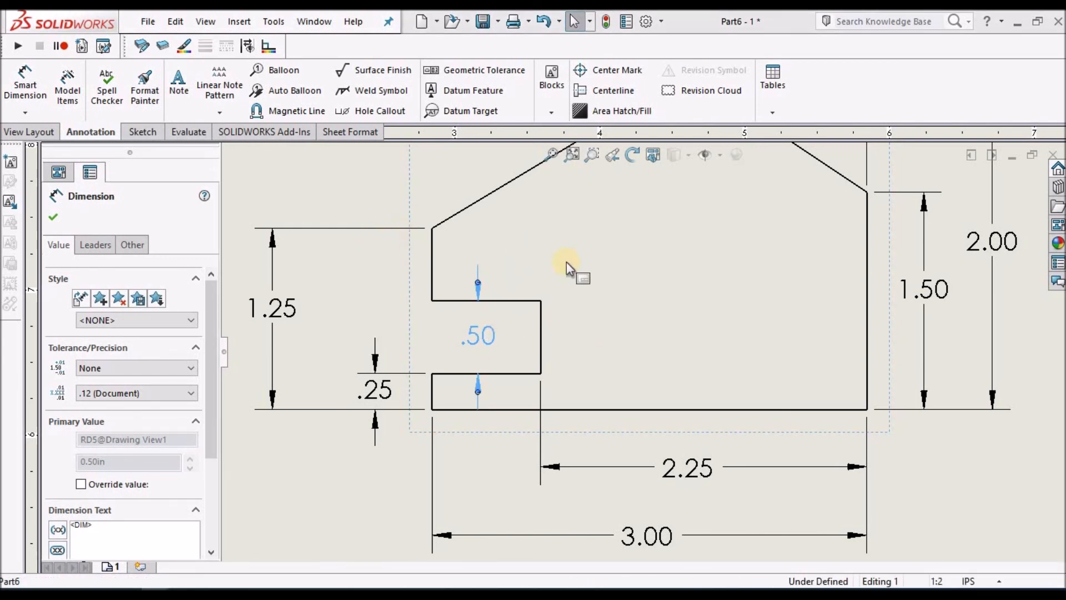
Lower the horizontal dimension above the right sloped edge so that it sits closer to the view than the top-edge dimension
{"action": "scroll", "coordinate": [768, 308], "scroll_direction": "up", "scroll_amount": 1}
{"action": "scroll", "coordinate": [768, 308], "scroll_direction": "up", "scroll_amount": 5}
{"action": "scroll", "coordinate": [705, 294], "scroll_direction": "down", "scroll_amount": 4}
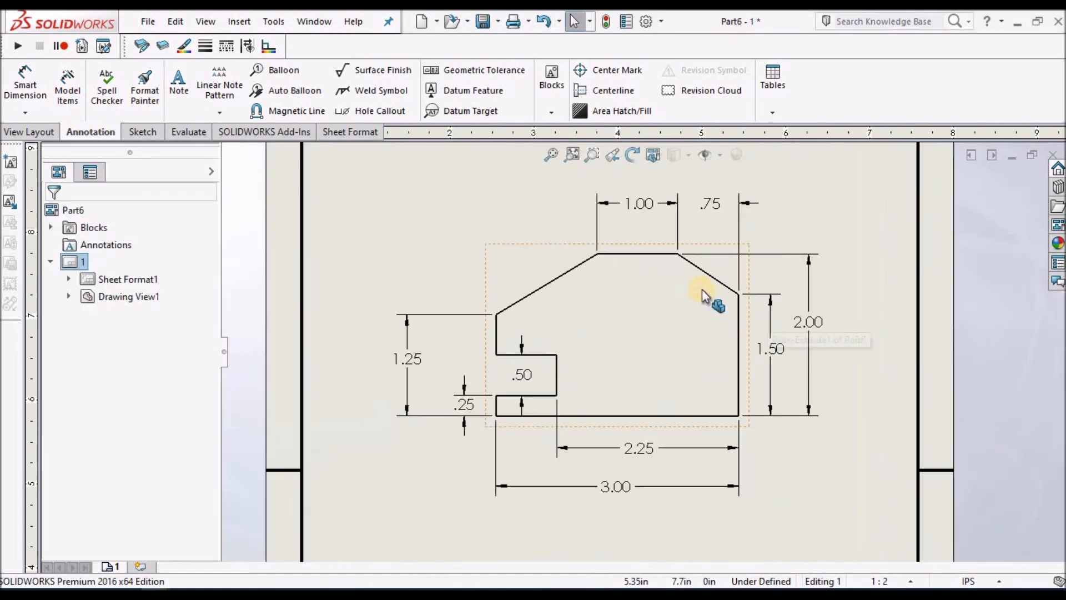
{"action": "left_click_drag", "start_coordinate": [714, 206], "coordinate": [714, 225]}
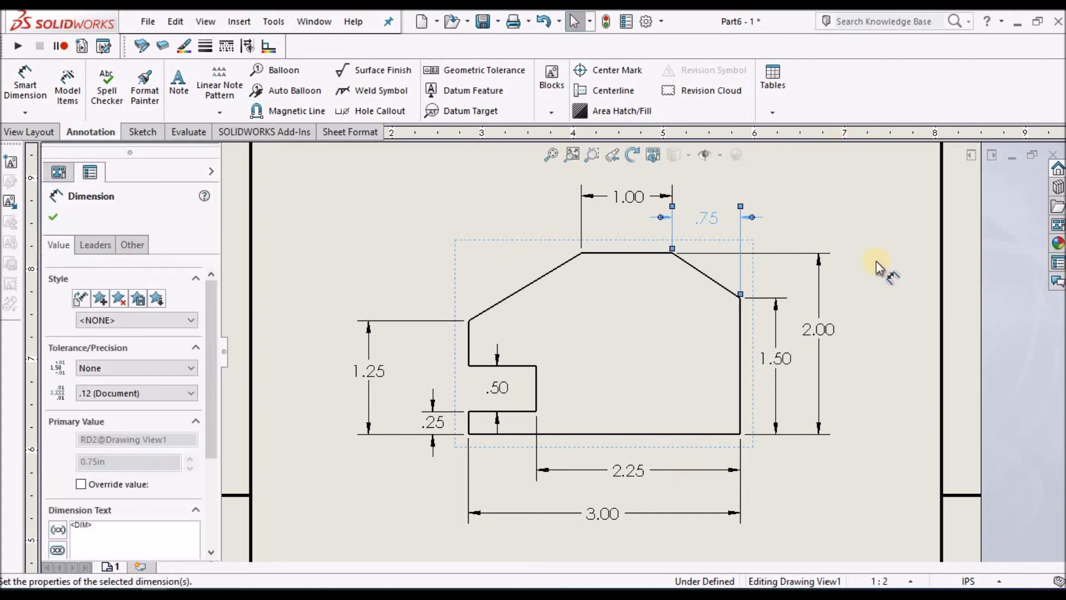
{"action": "left_click", "coordinate": [840, 216]}
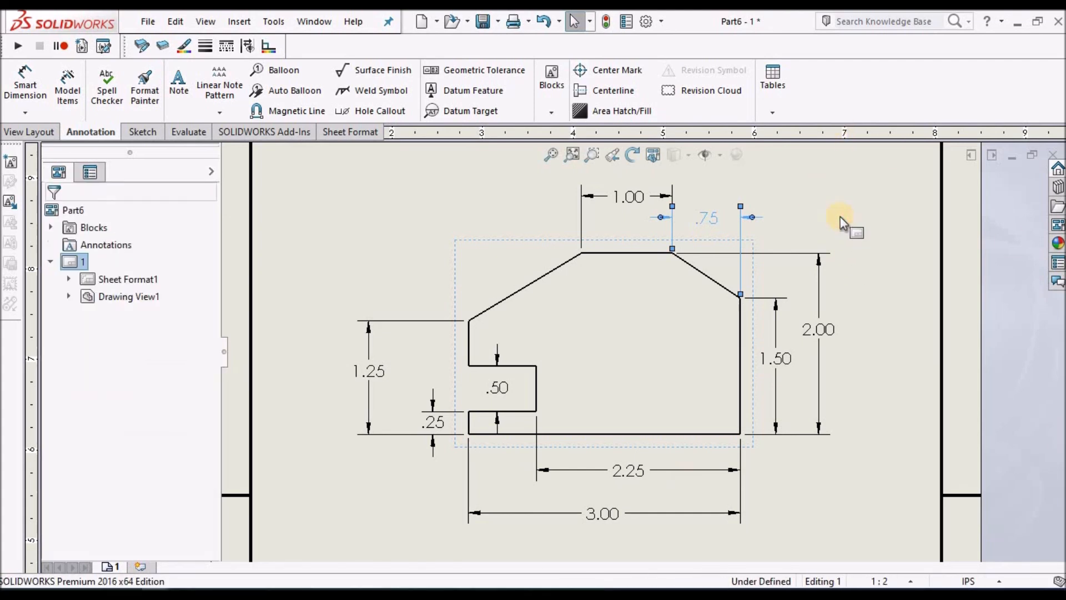
{"action": "scroll", "coordinate": [609, 345], "scroll_direction": "up", "scroll_amount": 2}
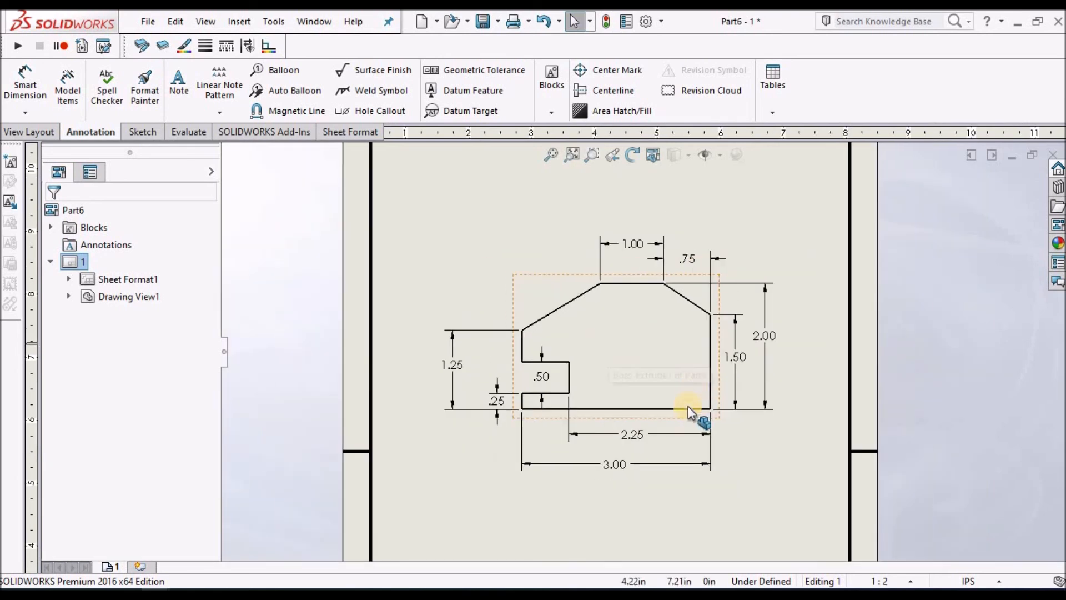
{"action": "scroll", "coordinate": [685, 409], "scroll_direction": "down", "scroll_amount": 1}
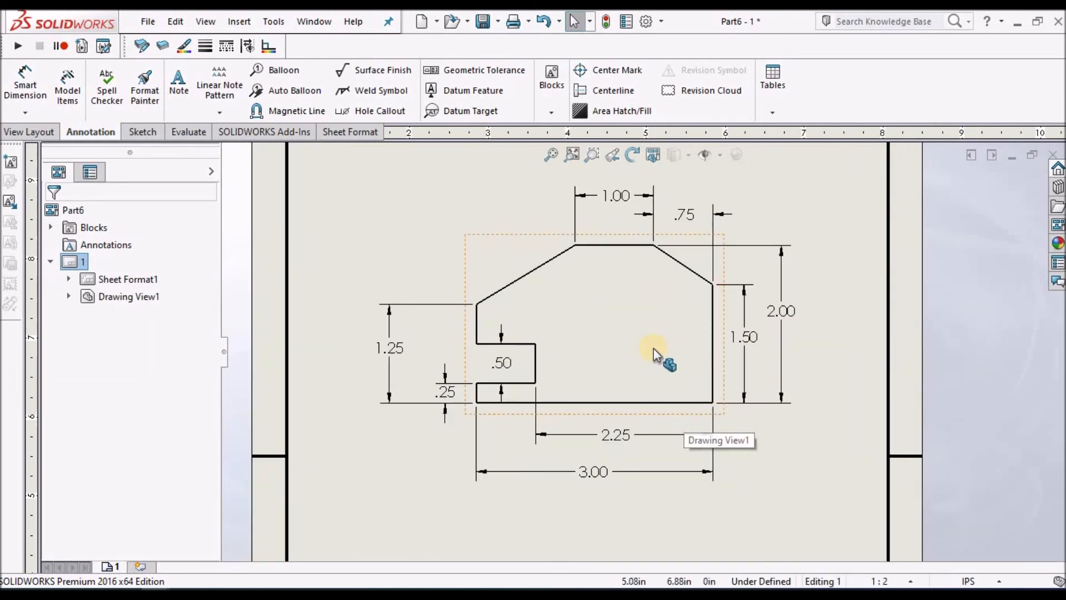
{"action": "scroll", "coordinate": [656, 354], "scroll_direction": "down", "scroll_amount": 1}
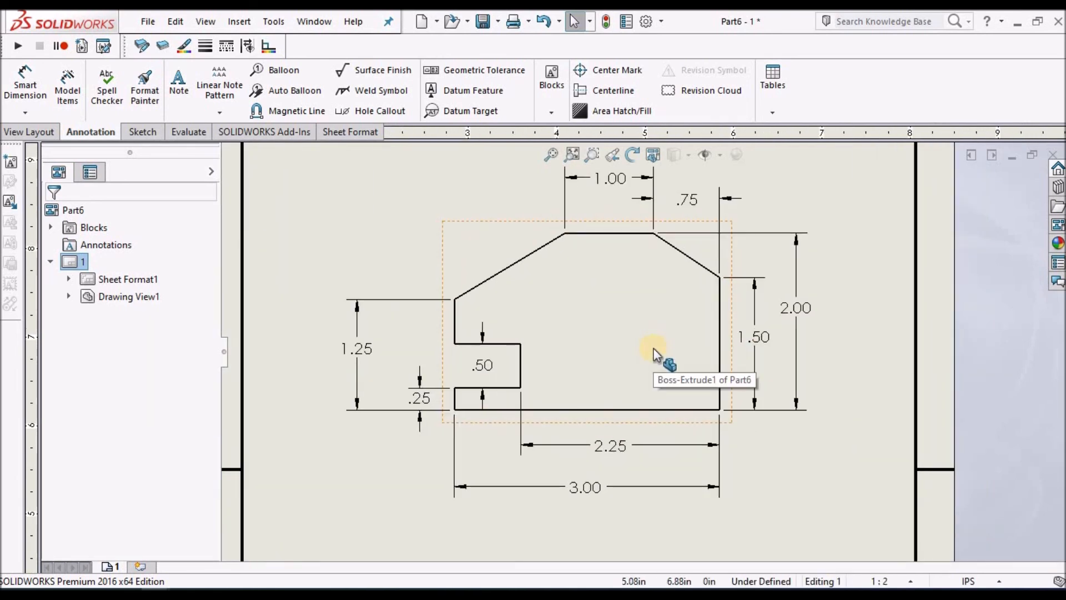